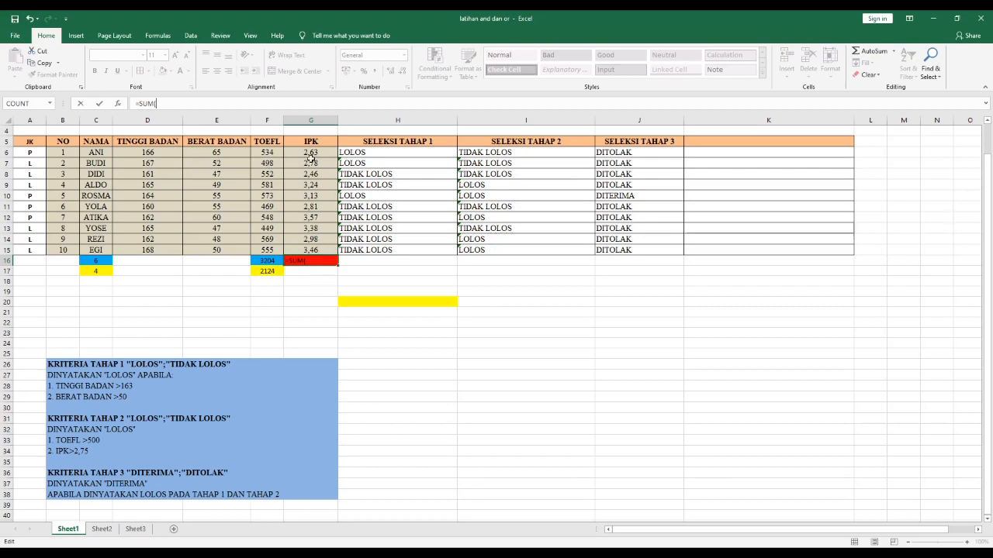
# Total the IPK values in G6:G15 with the SUM formula in G16 and center the result
pyautogui.moveTo(311, 153); pyautogui.dragTo(311, 184)
pyautogui.hotkey('shift', 'Down')
pyautogui.hotkey('shift', 'Down')
pyautogui.hotkey('shift', 'Down')
pyautogui.hotkey('shift', 'Down')
pyautogui.hotkey('shift', 'Down')
pyautogui.hotkey('shift', 'Down')
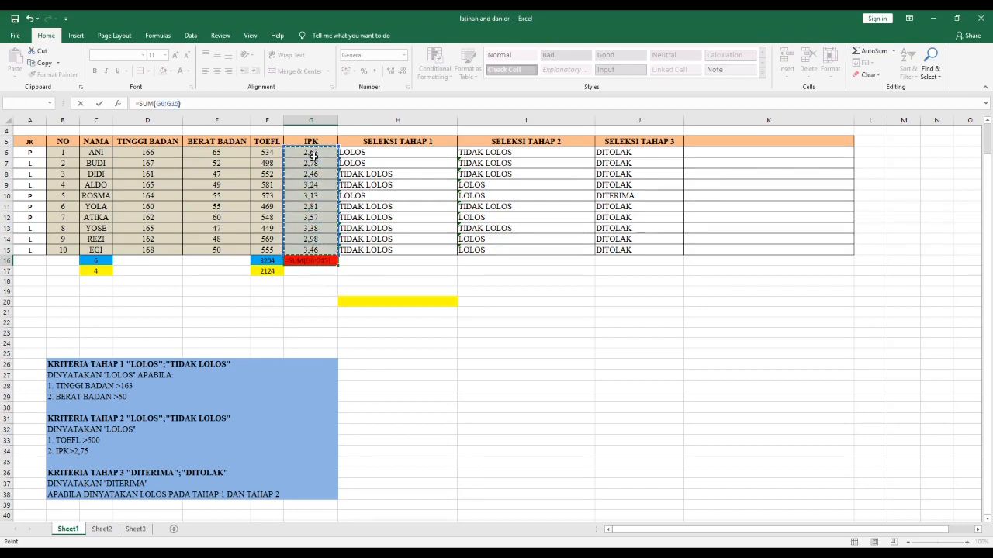
pyautogui.press('Return')
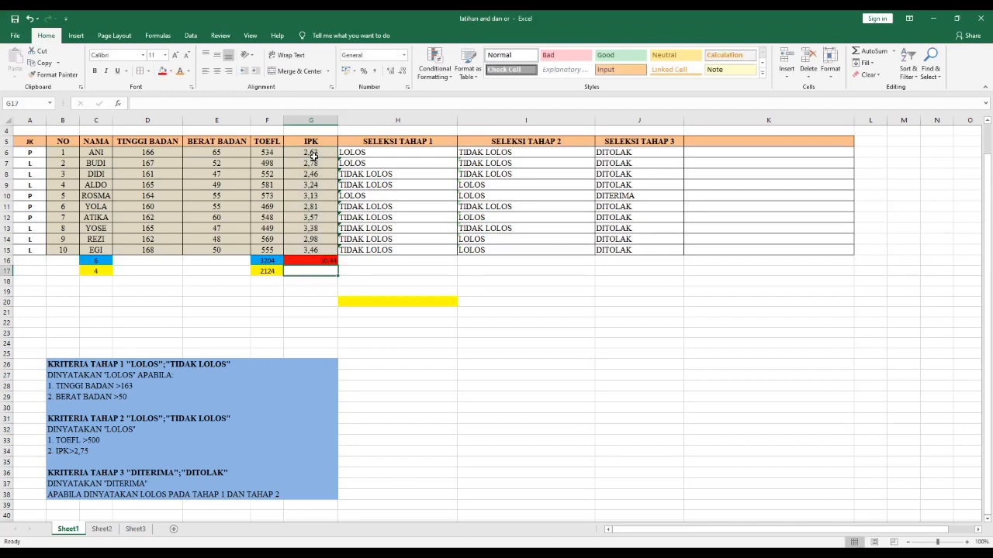
pyautogui.click(325, 261)
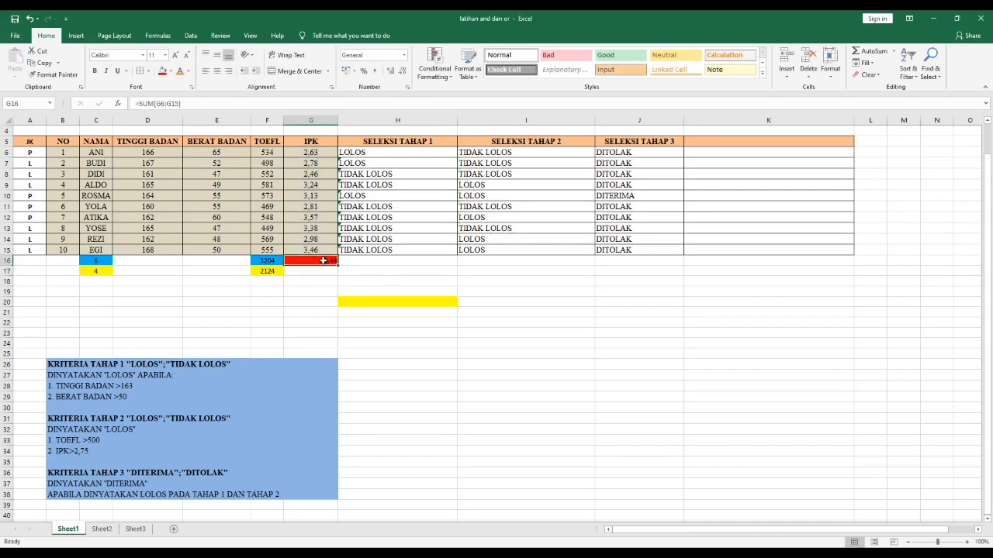
pyautogui.click(217, 72)
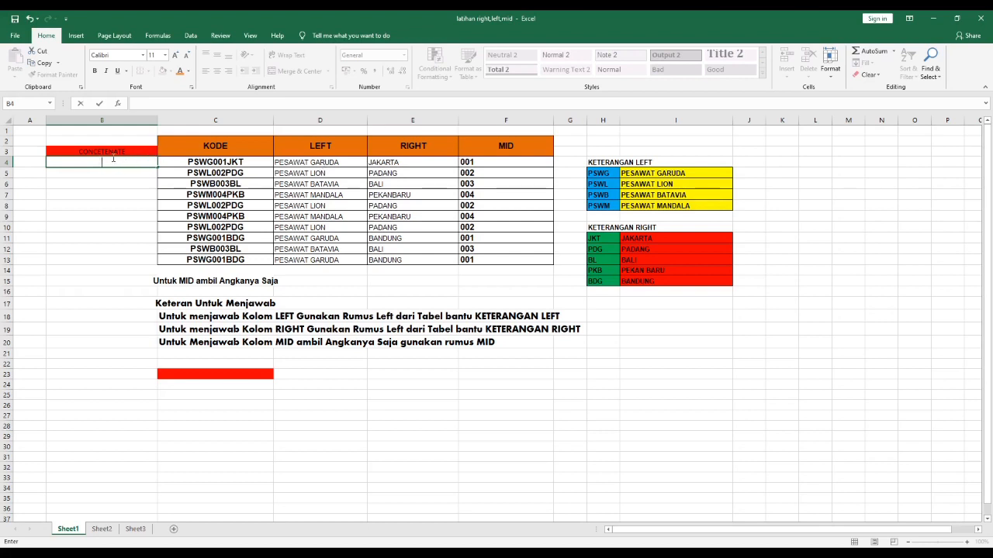
# Join the LEFT, RIGHT and MID values of the first row in B4 with =CONCATENATE(D4;E4;F4)
pyautogui.write('=CON')
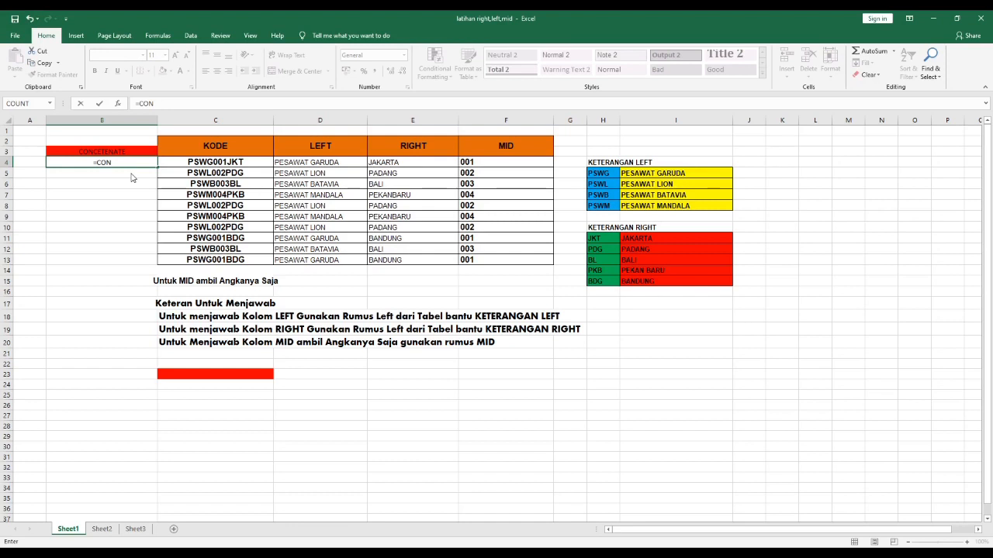
pyautogui.press('Tab')
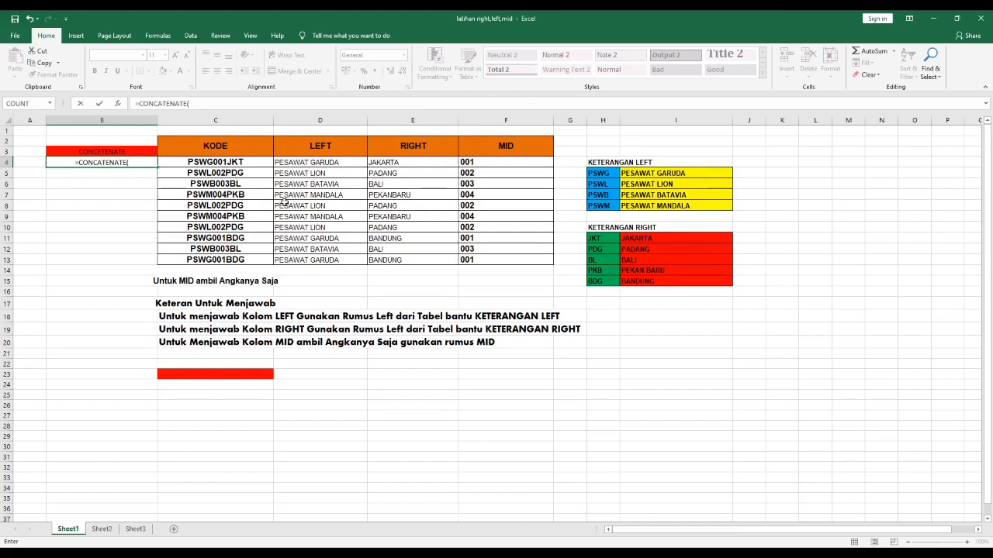
pyautogui.click(334, 165)
pyautogui.write(';')
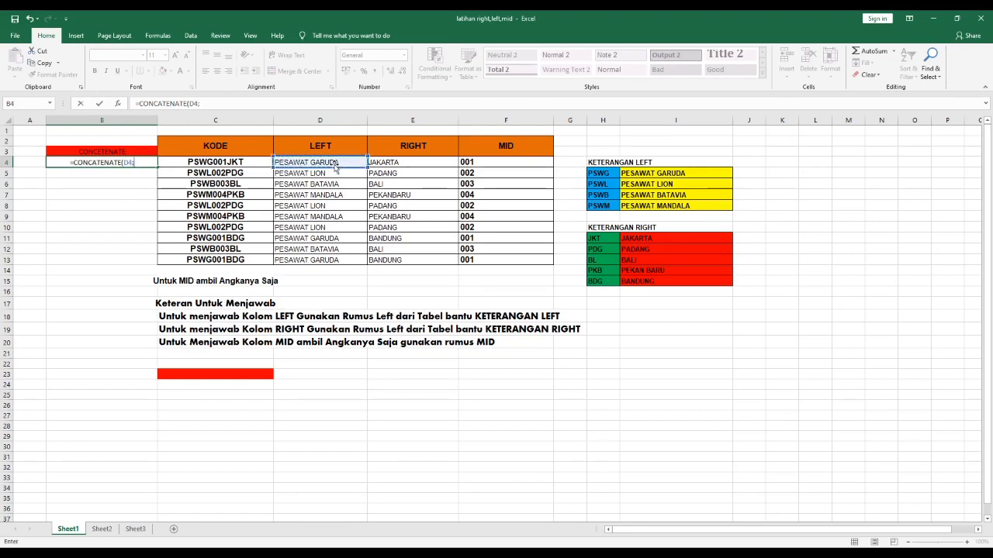
pyautogui.click(384, 163)
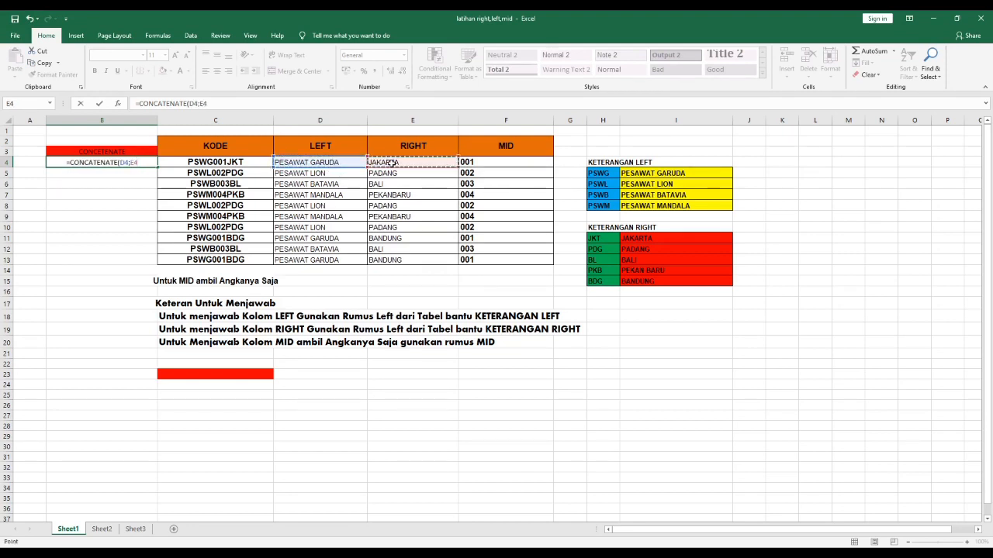
pyautogui.write(';')
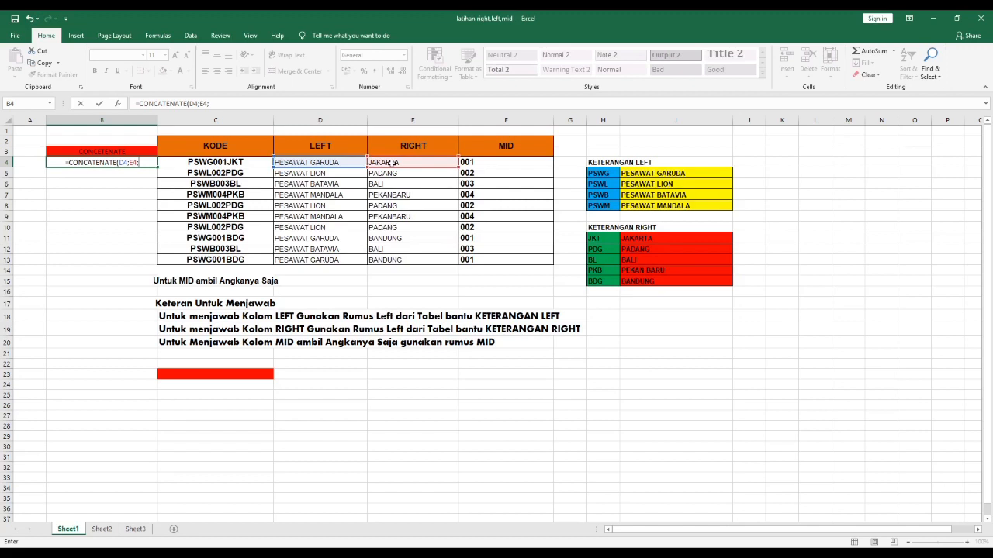
pyautogui.click(486, 166)
pyautogui.write(')')
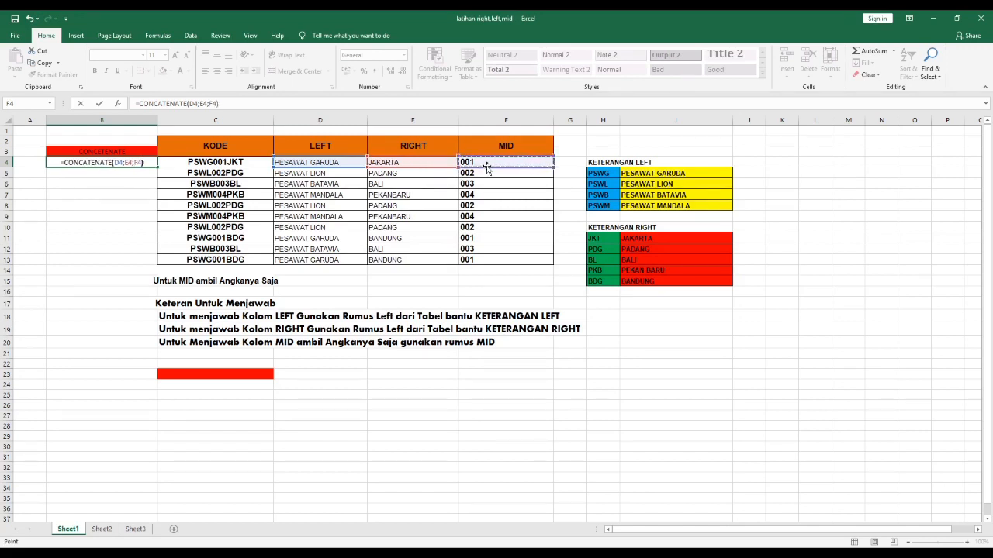
pyautogui.press('Return')
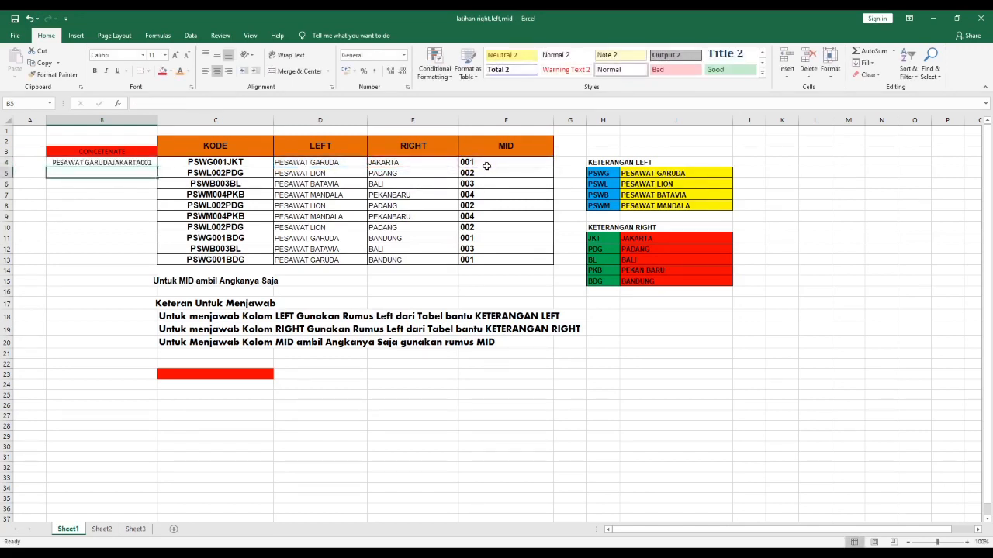
# Copy the CONCATENATE formula from B4 down to B13 and widen column B
pyautogui.press('Down')
pyautogui.press('Up')
pyautogui.press('Up')
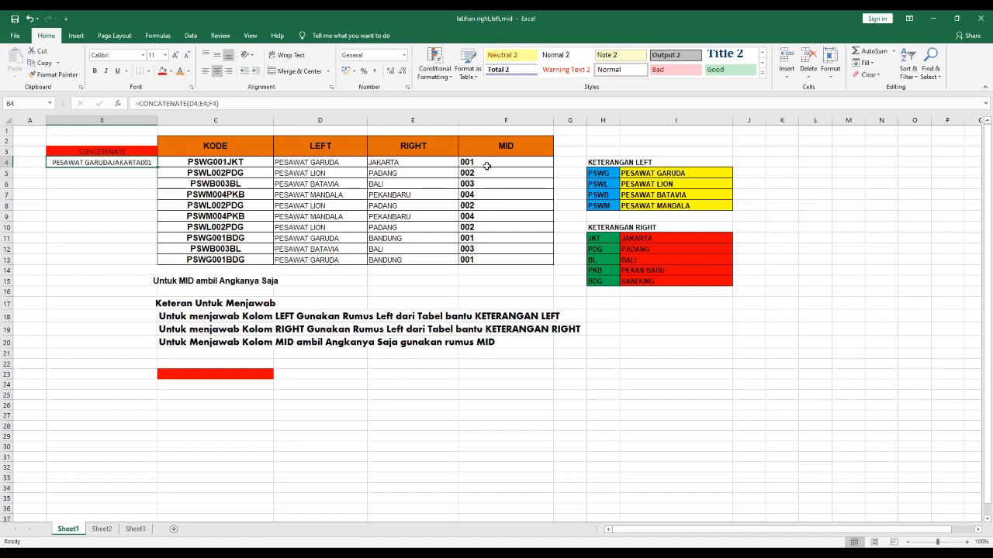
pyautogui.hotkey('ctrl', 'c')
pyautogui.hotkey('shift', 'Down')
pyautogui.hotkey('shift', 'Down')
pyautogui.hotkey('shift', 'Down')
pyautogui.hotkey('shift', 'Down')
pyautogui.hotkey('shift', 'Down')
pyautogui.hotkey('shift', 'Down')
pyautogui.hotkey('shift', 'Down')
pyautogui.hotkey('shift', 'Down')
pyautogui.hotkey('shift', 'Down')
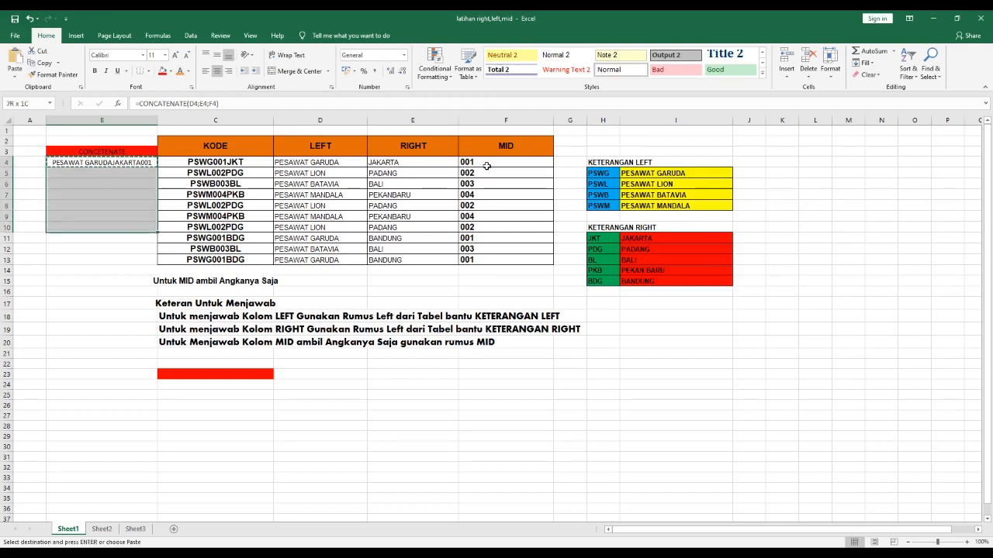
pyautogui.press('Return')
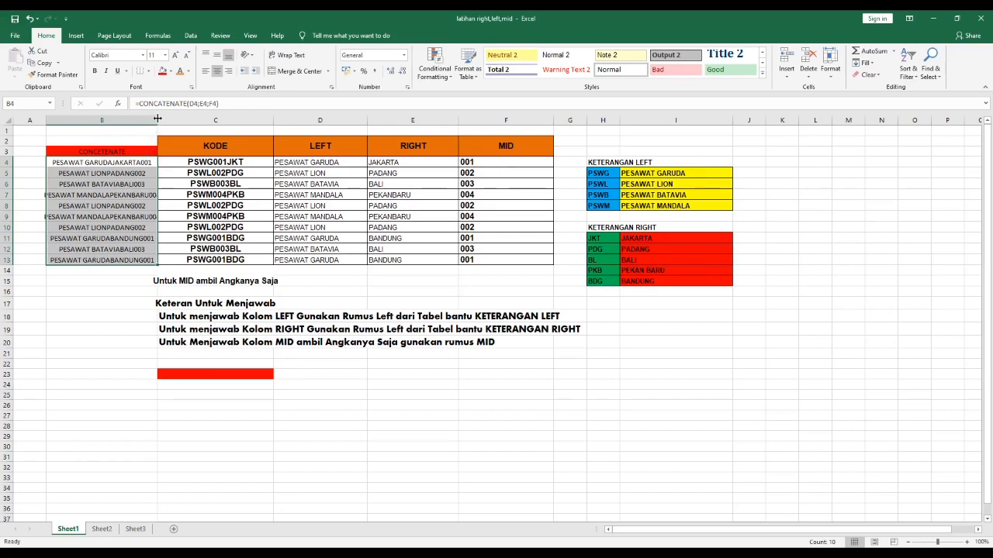
pyautogui.moveTo(155, 120); pyautogui.dragTo(174, 118)
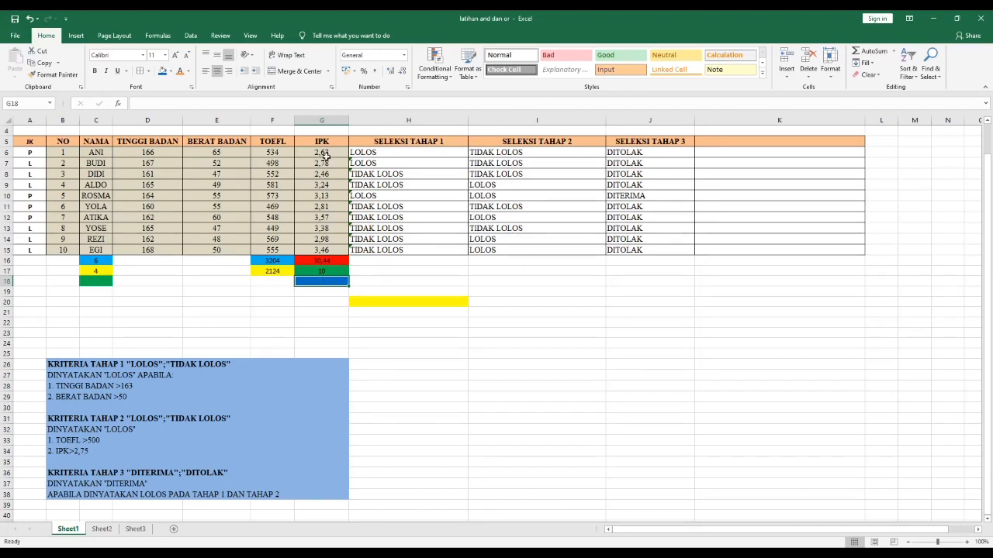
# Calculate the average IPK in G18 with =AVERAGE(G6:G15)
pyautogui.click(208, 103)
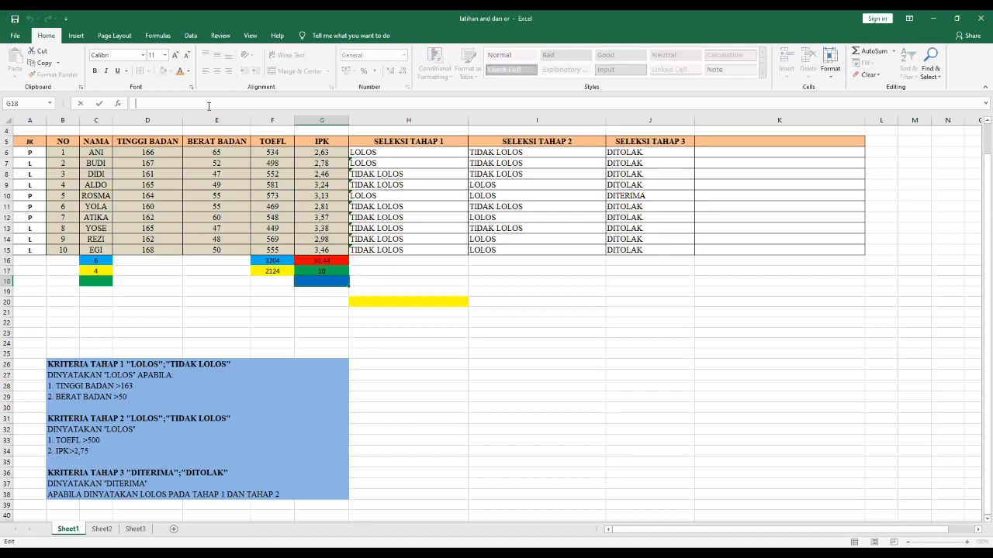
pyautogui.write('=')
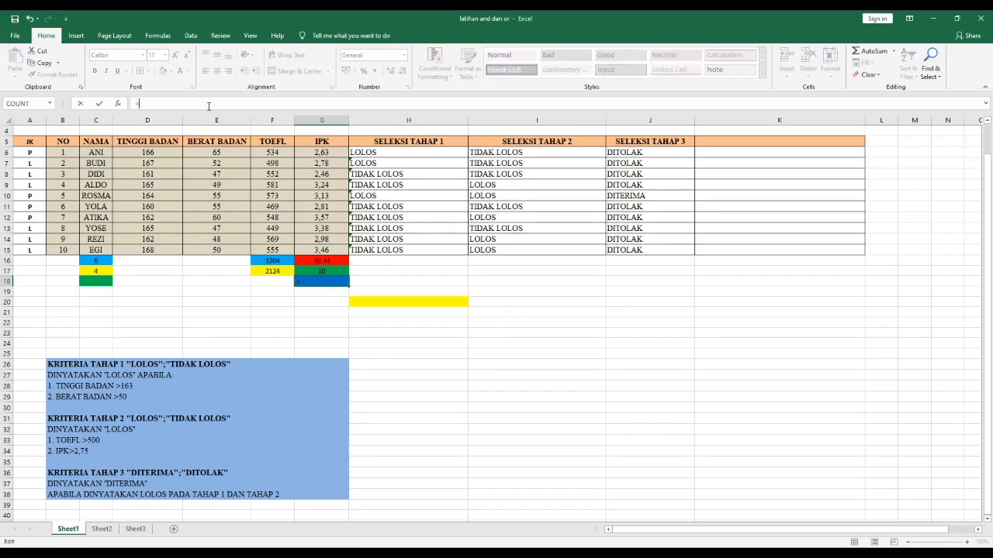
pyautogui.write('AV')
pyautogui.press('Tab')
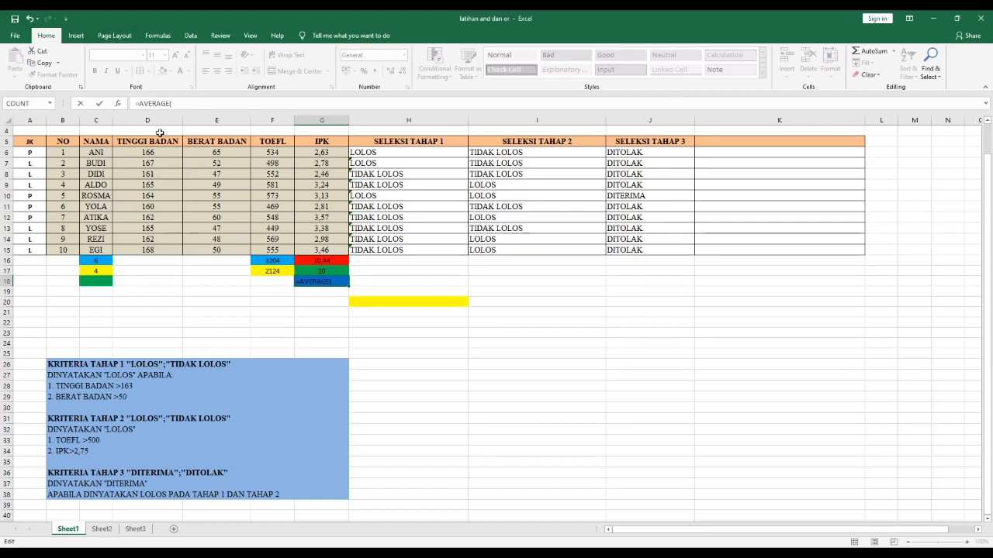
pyautogui.click(324, 155)
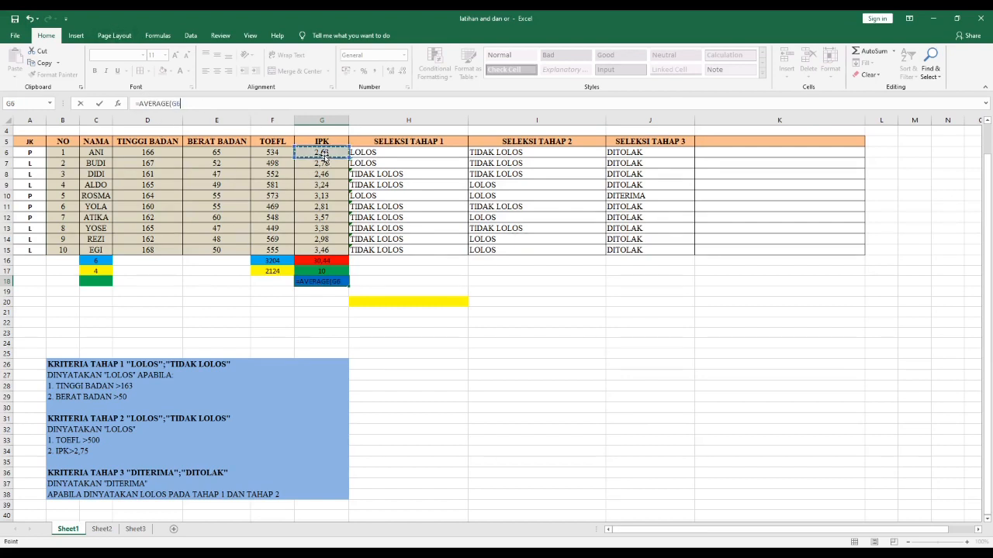
pyautogui.hotkey('shift', 'Down')
pyautogui.hotkey('shift', 'Down')
pyautogui.hotkey('shift', 'Down')
pyautogui.hotkey('shift', 'Down')
pyautogui.hotkey('shift', 'Down')
pyautogui.hotkey('shift', 'Down')
pyautogui.hotkey('shift', 'Down')
pyautogui.hotkey('shift', 'Down')
pyautogui.hotkey('shift', 'Down')
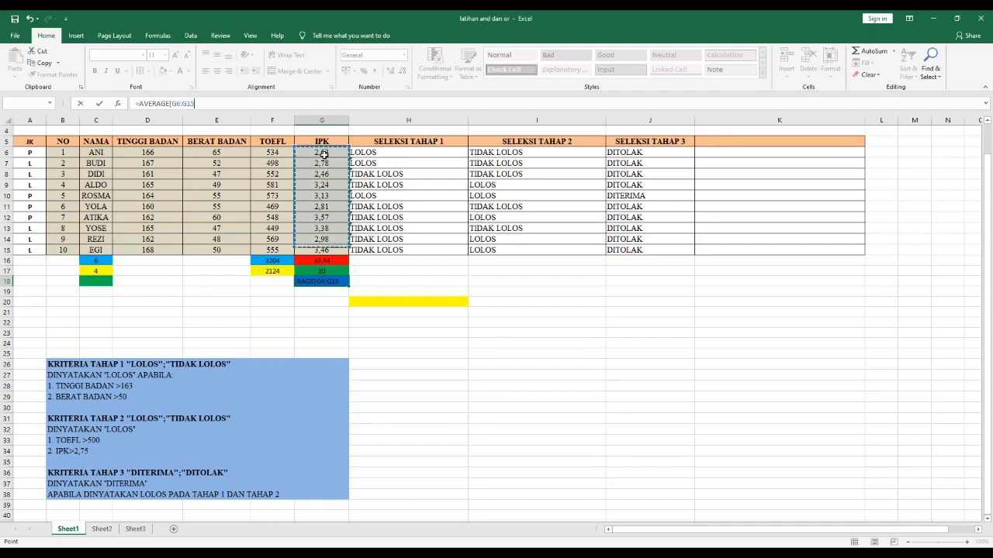
pyautogui.write(')')
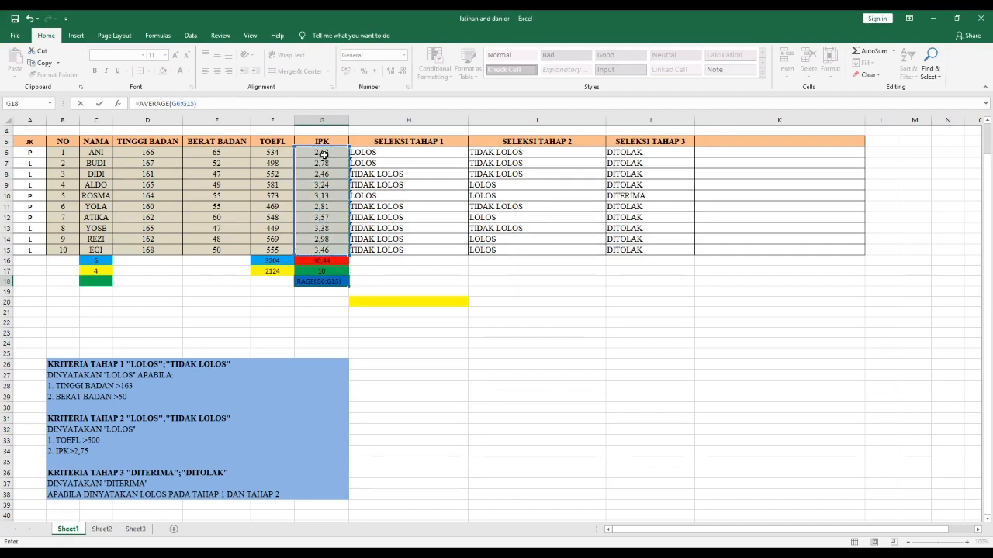
pyautogui.press('Return')
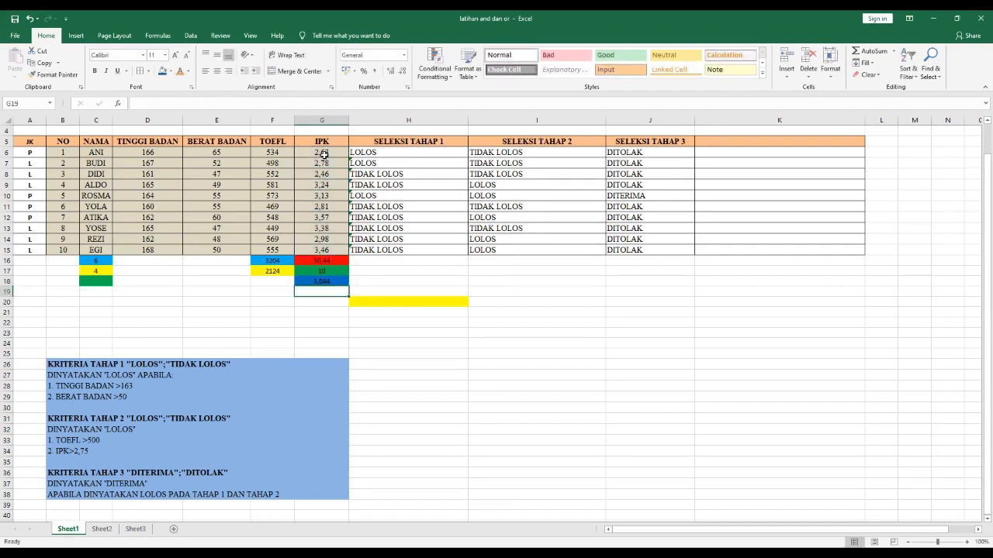
# Compare the SUM, COUNT and AVERAGE formulas in G16, G17 and G18
pyautogui.click(330, 283)
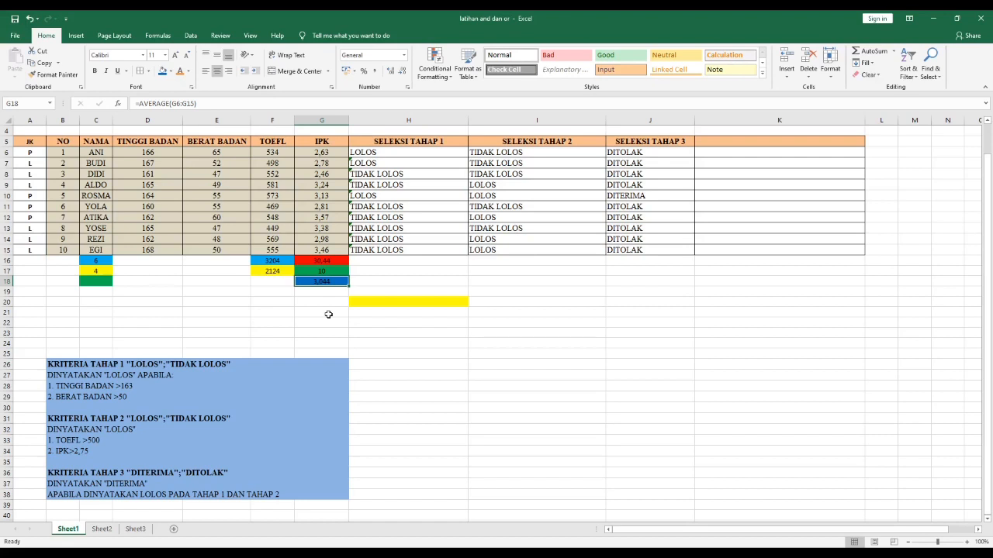
pyautogui.click(328, 265)
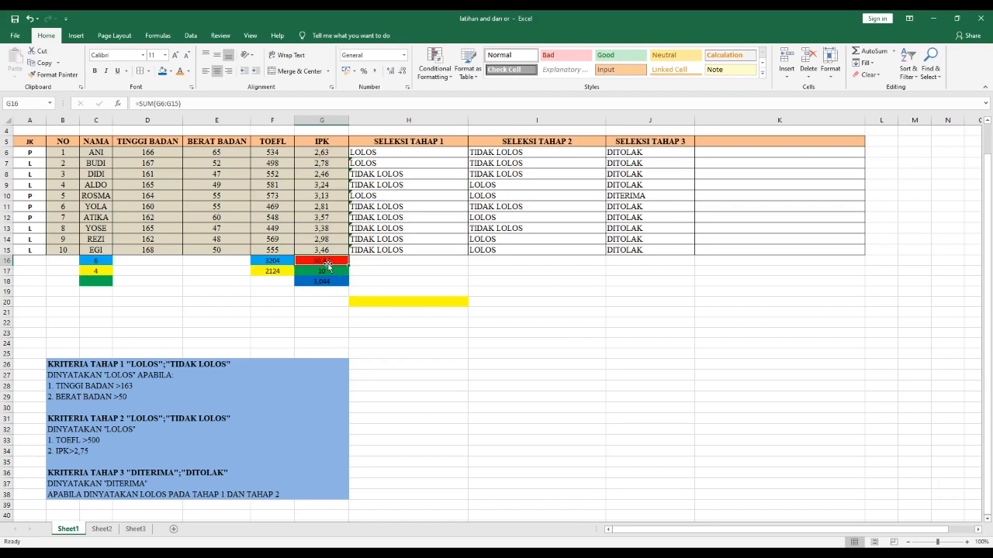
pyautogui.click(324, 272)
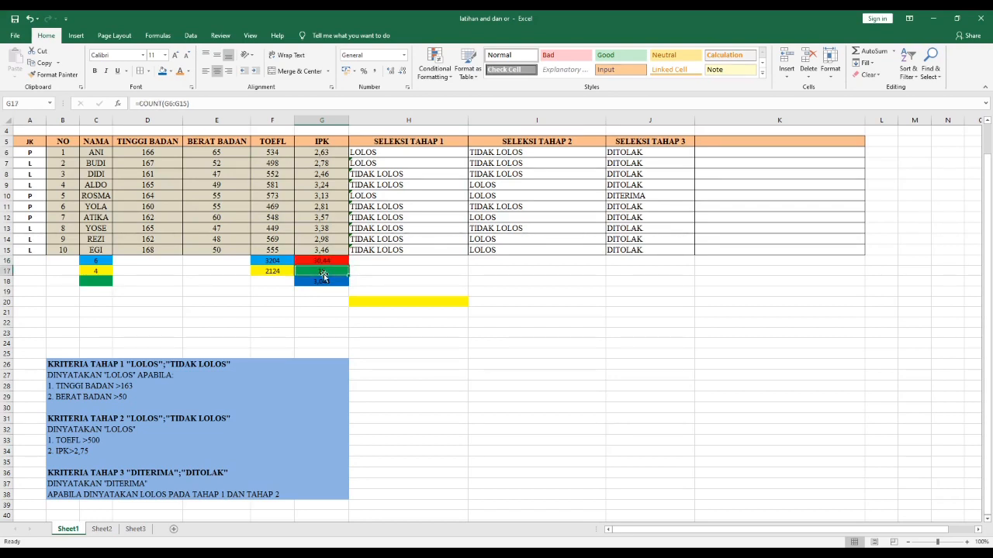
pyautogui.click(324, 260)
pyautogui.click(321, 279)
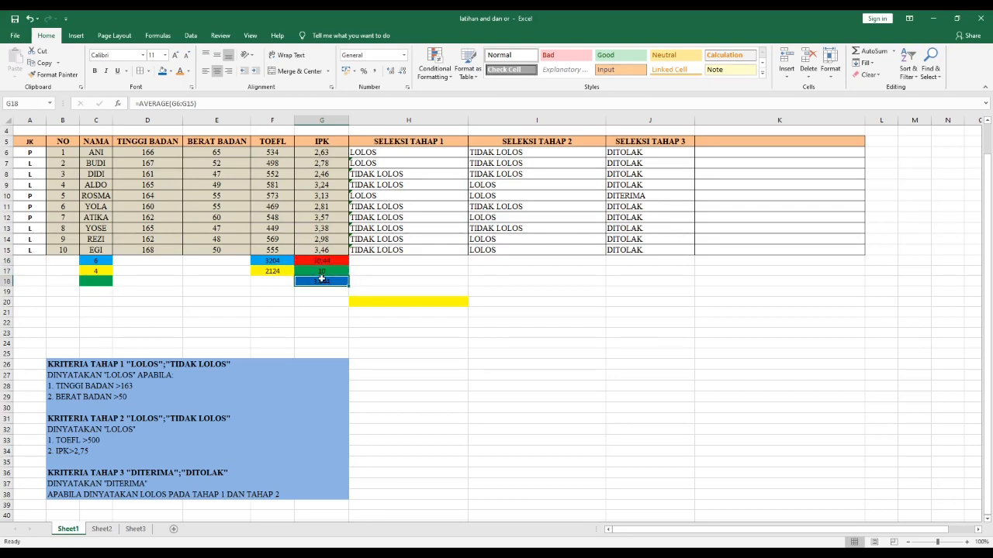
pyautogui.click(325, 271)
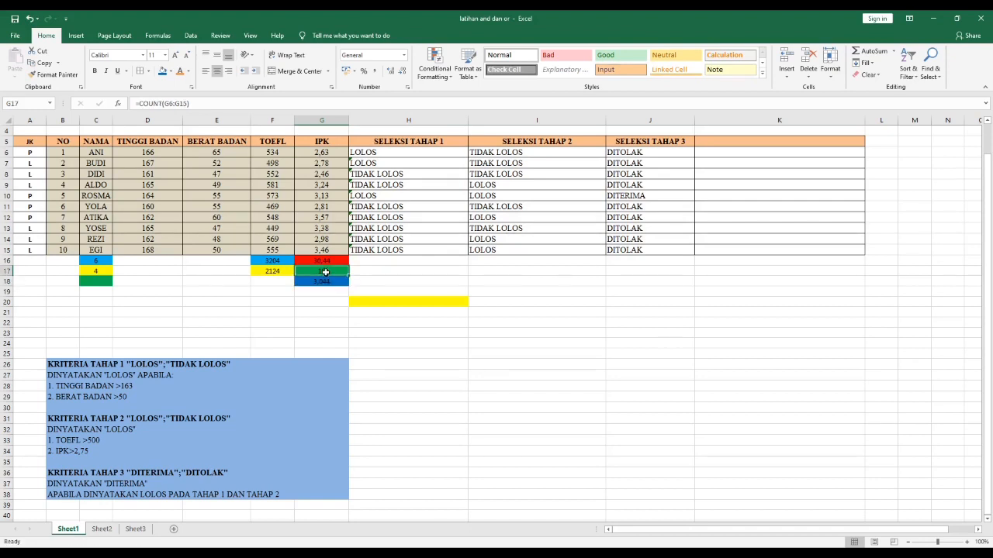
pyautogui.click(324, 280)
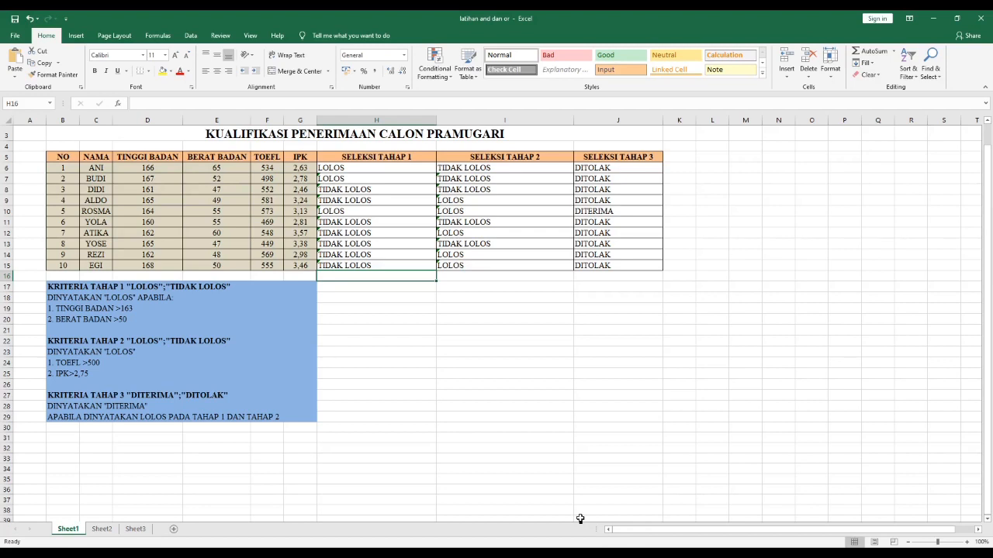
# Clear the SELEKSI TAHAP 1 results in H6:H15
pyautogui.click(370, 179)
pyautogui.press('Up')
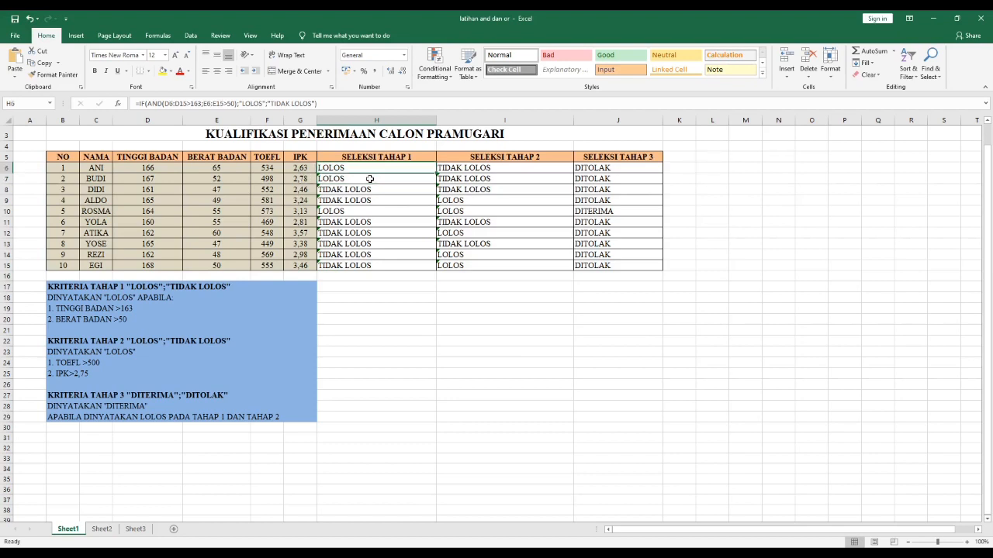
pyautogui.hotkey('shift', 'Down')
pyautogui.hotkey('shift', 'Down')
pyautogui.hotkey('shift', 'Down')
pyautogui.hotkey('shift', 'Down')
pyautogui.hotkey('shift', 'Down')
pyautogui.hotkey('shift', 'Down')
pyautogui.hotkey('shift', 'Down')
pyautogui.hotkey('shift', 'Down')
pyautogui.hotkey('shift', 'Down')
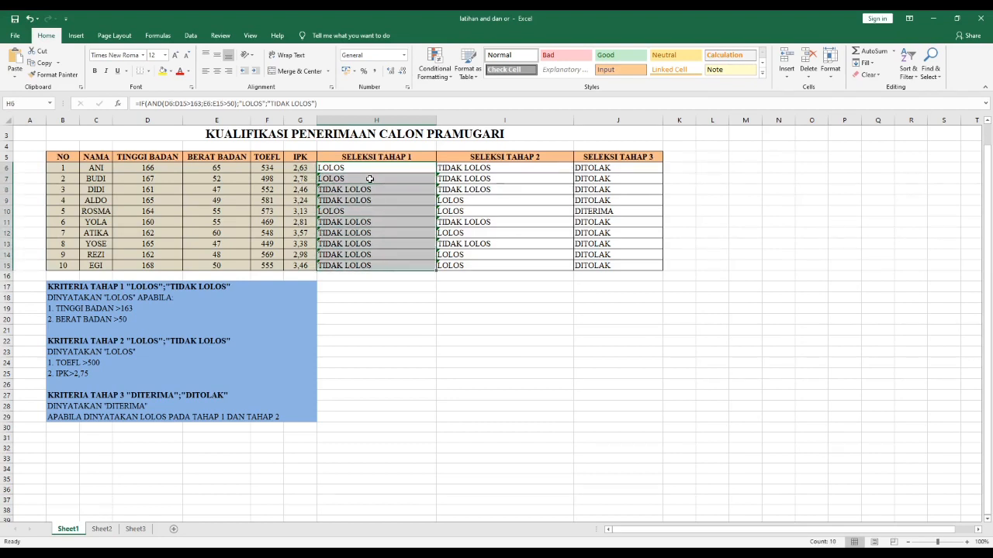
pyautogui.press('Delete')
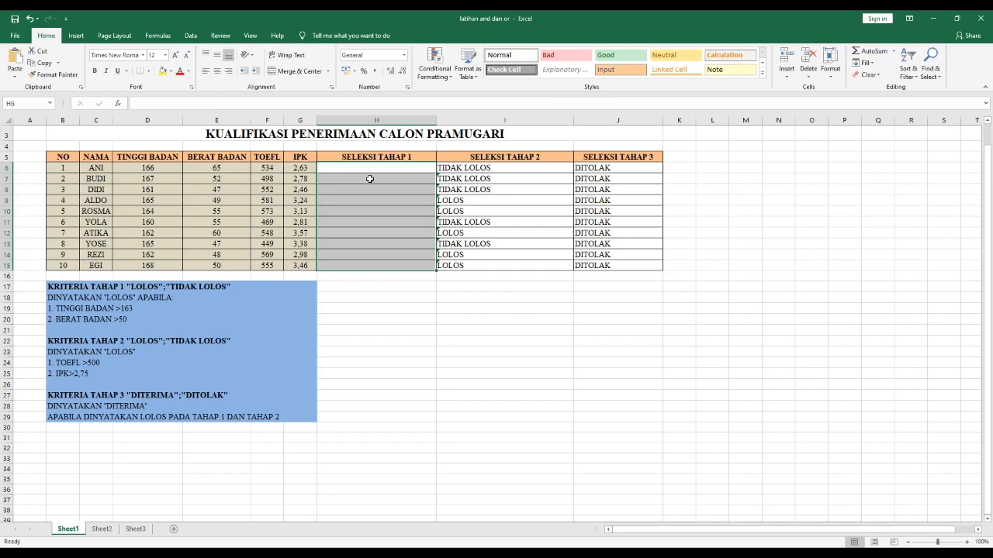
# Write the formula =IF(AND(D6:D15>163;E6:E15>50);"LOLOS";"TIDAK LOLOS") for cell H6
pyautogui.click(250, 105)
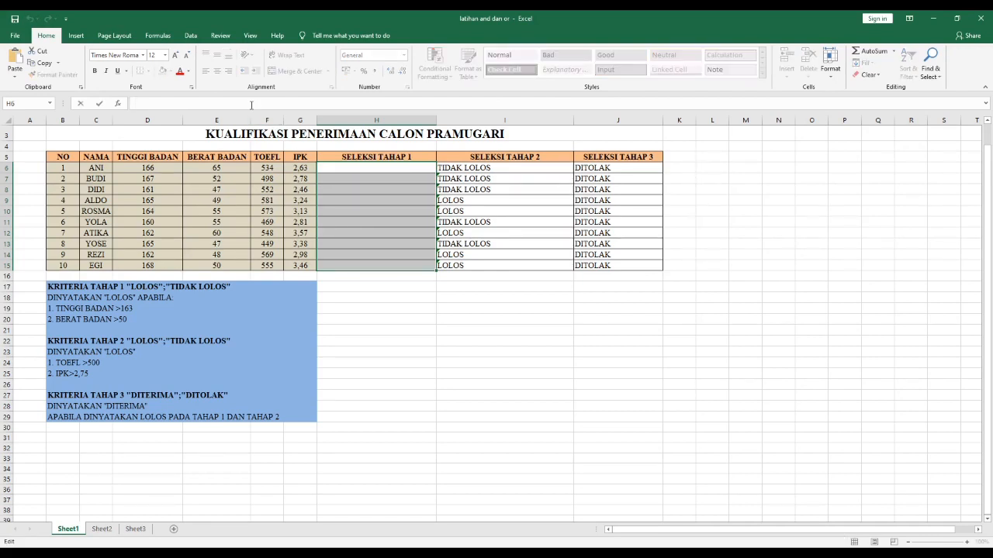
pyautogui.write('=IF(AND(D6:D15>163;E6:E15>50);"LOLOS";"TIDAK LOLOS")')
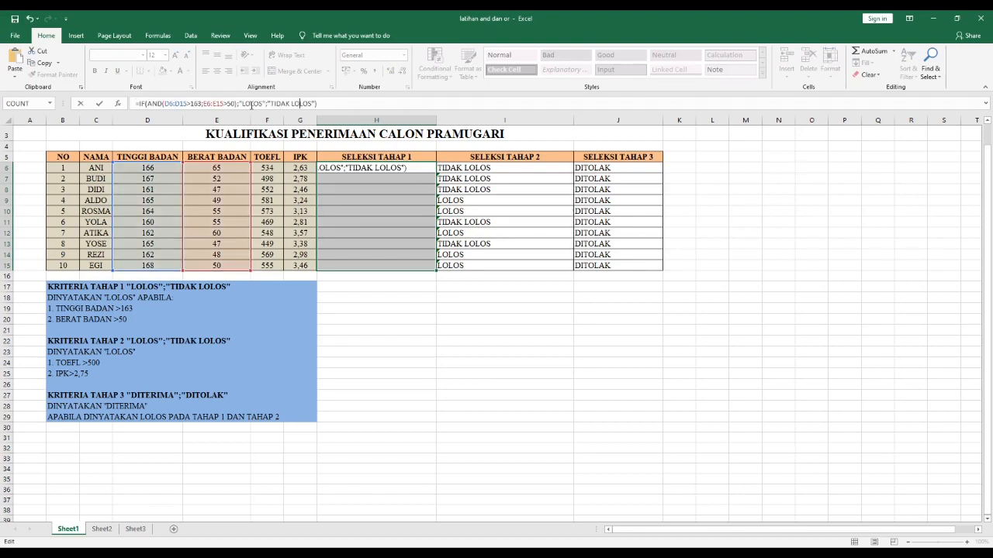
# Review the height and weight conditions and the LOLOS and TIDAK LOLOS arguments of the formula for H6
pyautogui.click(249, 104)
pyautogui.press('Left')
pyautogui.press('Left')
pyautogui.press('Left')
pyautogui.press('Left')
pyautogui.press('Left')
pyautogui.press('Left')
pyautogui.press('Left')
pyautogui.press('Left')
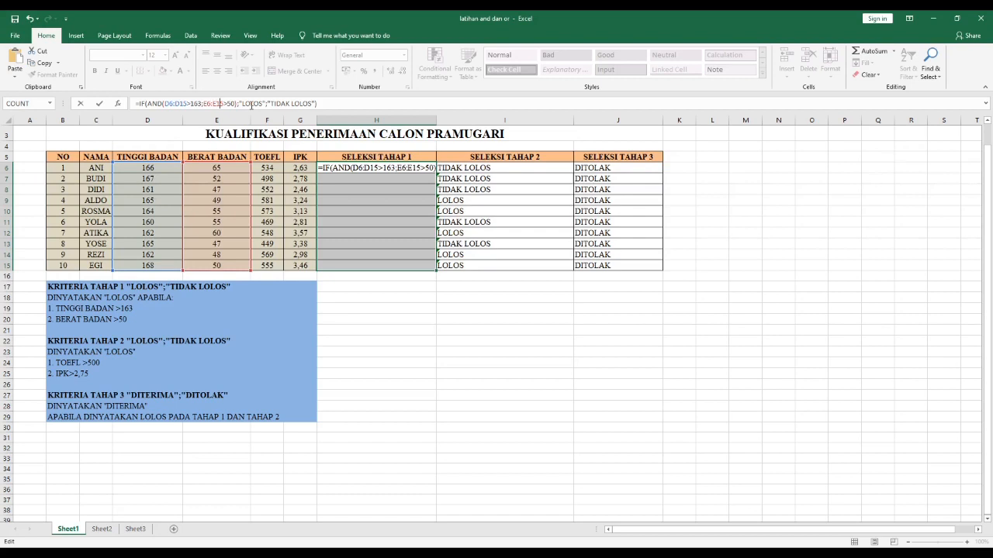
pyautogui.click(251, 104)
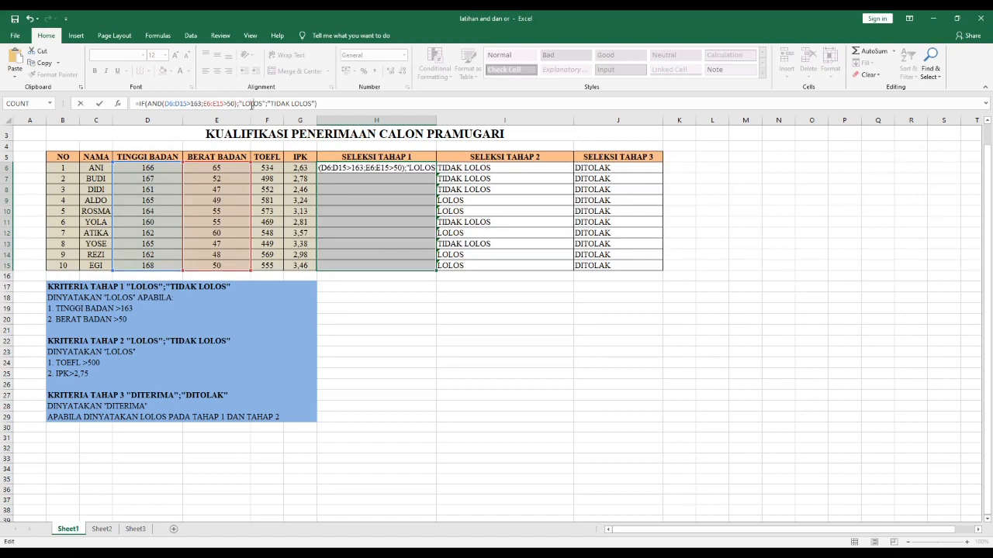
pyautogui.press('Right')
pyautogui.press('Right')
pyautogui.press('Right')
pyautogui.press('Right')
pyautogui.press('Right')
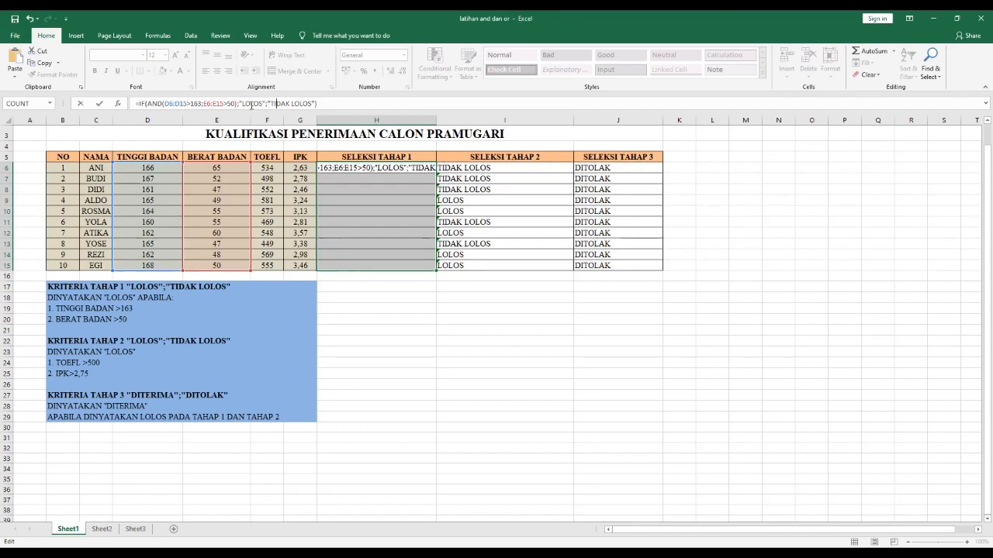
pyautogui.press('Right')
pyautogui.press('Right')
pyautogui.press('Right')
pyautogui.press('Right')
pyautogui.press('Right')
pyautogui.press('Right')
pyautogui.press('Right')
pyautogui.press('Right')
pyautogui.press('Right')
pyautogui.press('Right')
pyautogui.press('Right')
pyautogui.press('Right')
pyautogui.press('Right')
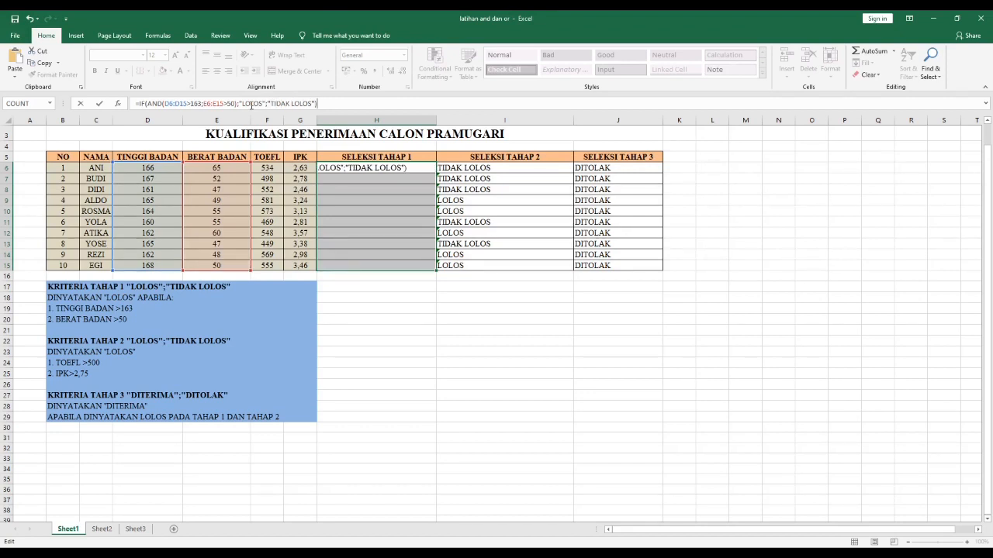
# Enter the IF/AND formula in H6 and fill it down the SELEKSI TAHAP 1 column through H15
pyautogui.press('Return')
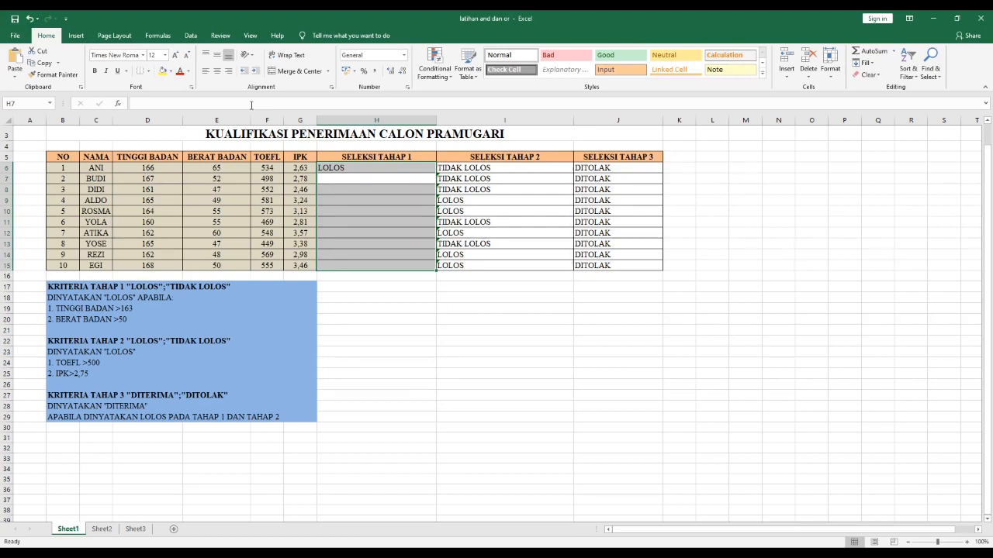
pyautogui.press('Up')
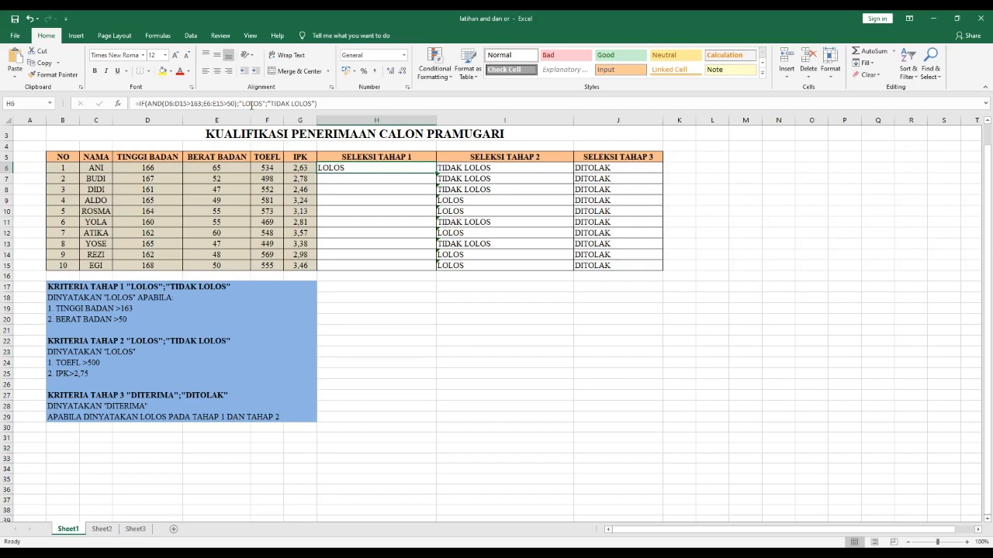
pyautogui.hotkey('shift', 'Down')
pyautogui.hotkey('shift', 'Down')
pyautogui.hotkey('shift', 'Down')
pyautogui.hotkey('shift', 'Down')
pyautogui.hotkey('shift', 'Down')
pyautogui.hotkey('shift', 'Down')
pyautogui.hotkey('shift', 'Down')
pyautogui.hotkey('shift', 'Down')
pyautogui.hotkey('shift', 'Down')
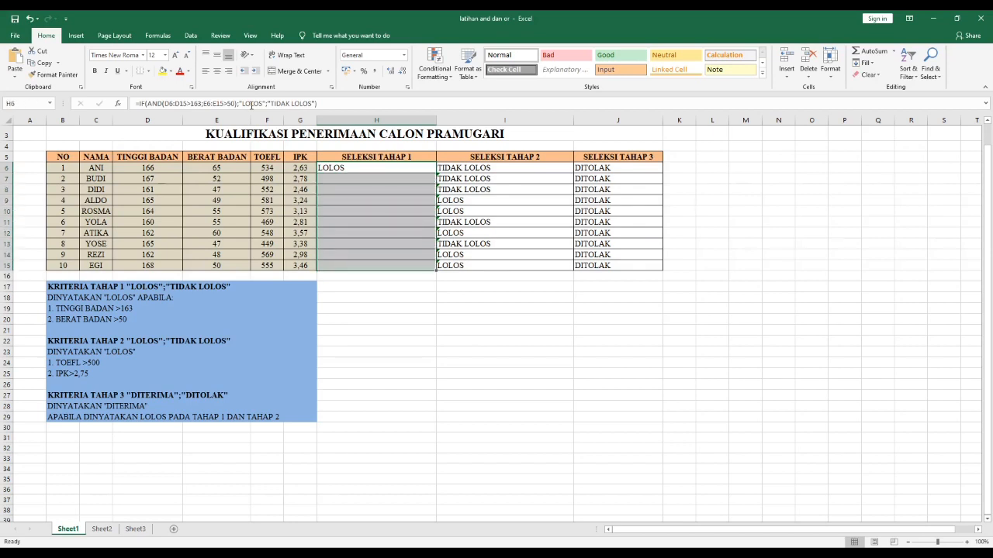
pyautogui.hotkey('ctrl', 'd')
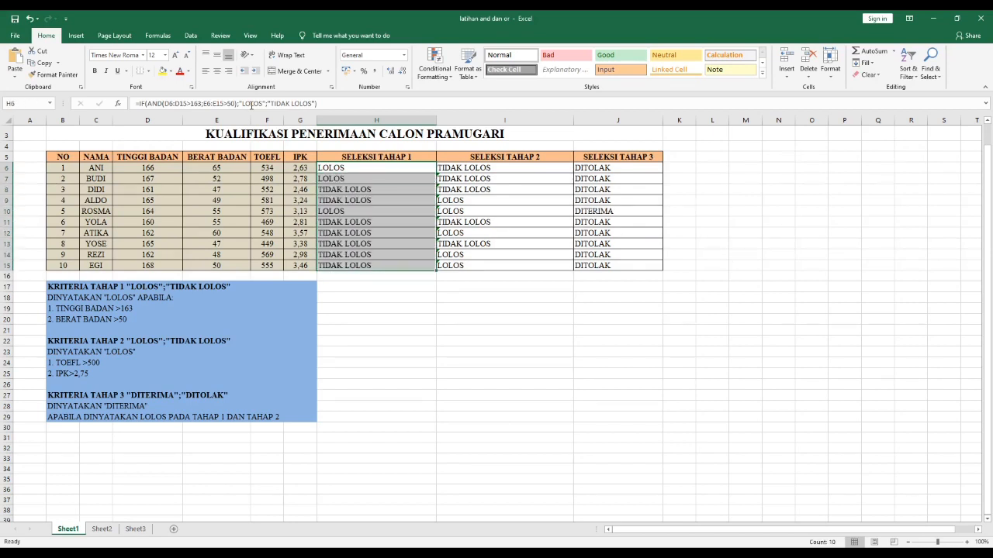
# Check the copied SELEKSI TAHAP 1 formula in H8 against the BERAT BADAN value in E8
pyautogui.press('Down')
pyautogui.press('Down')
pyautogui.press('Down')
pyautogui.press('Up')
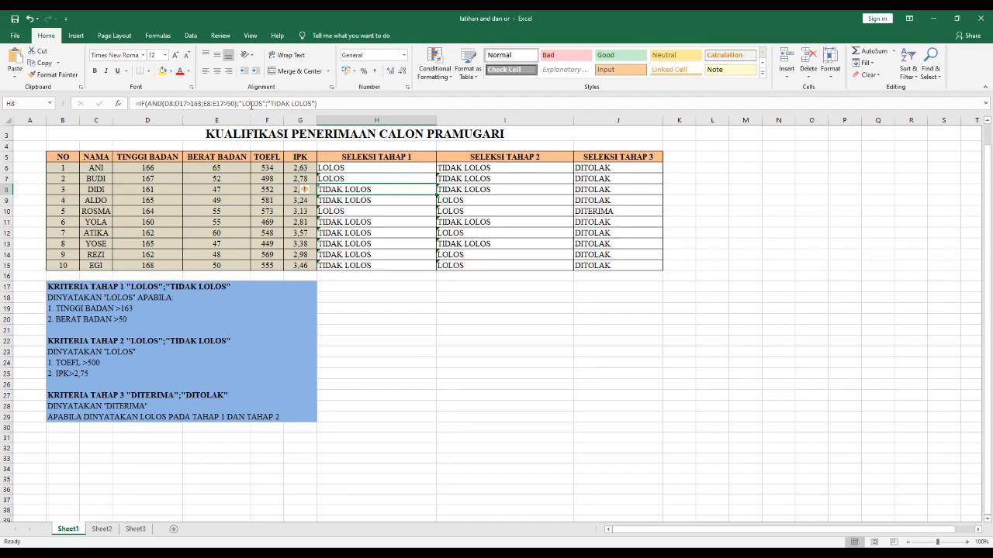
pyautogui.press('Left')
pyautogui.press('Left')
pyautogui.press('Left')
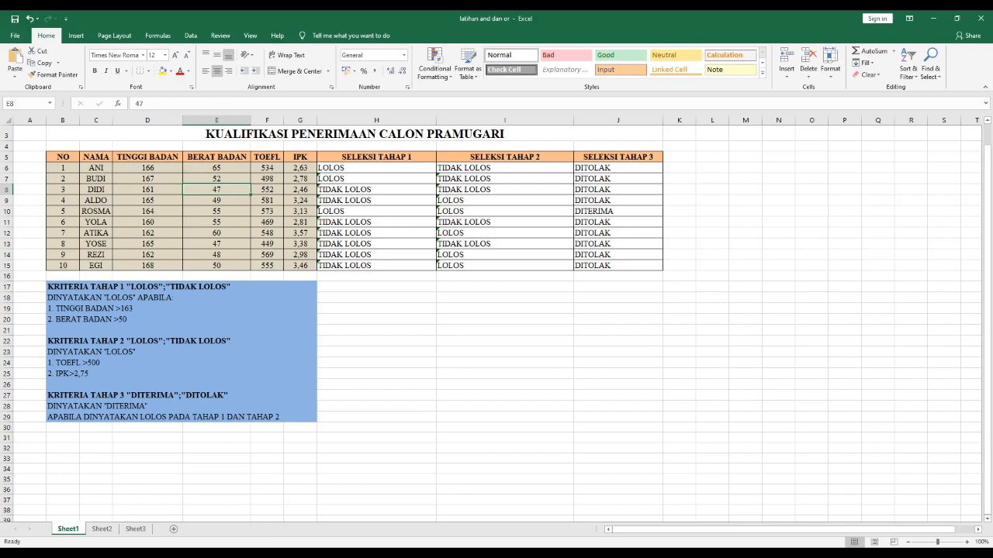
# Count the L entries of the JK column in C16 with =COUNTIF(A6:A15;"L")
pyautogui.click(540, 529)
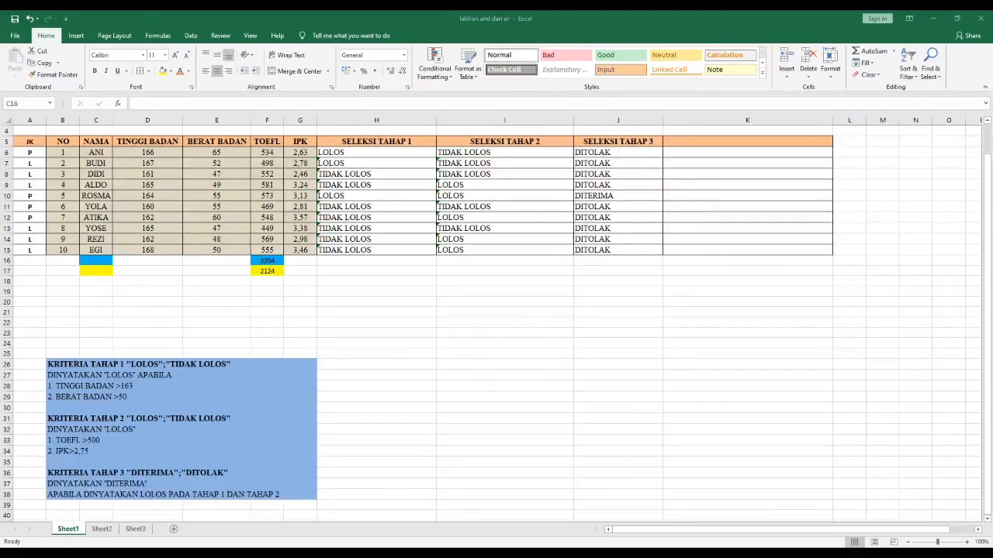
pyautogui.click(589, 521)
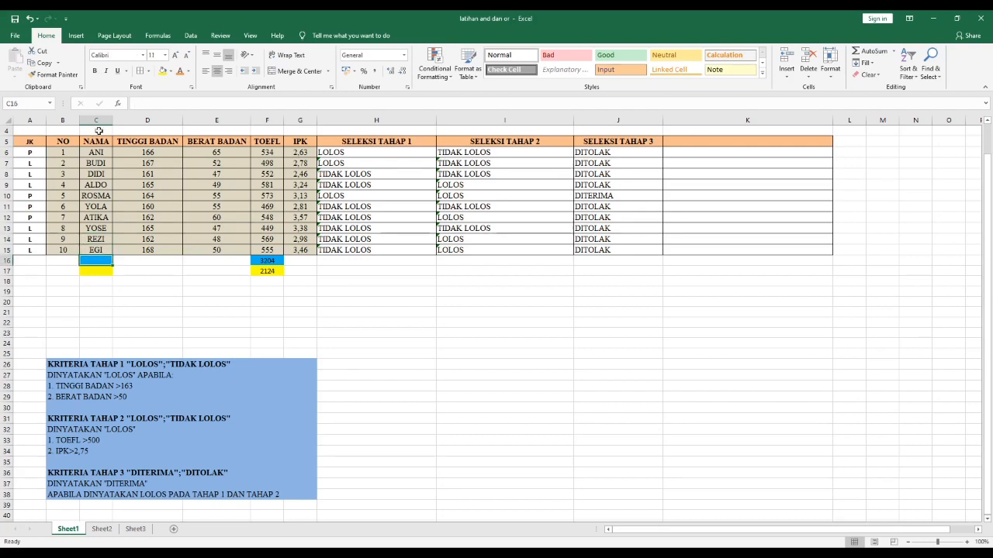
pyautogui.click(146, 103)
pyautogui.write('=')
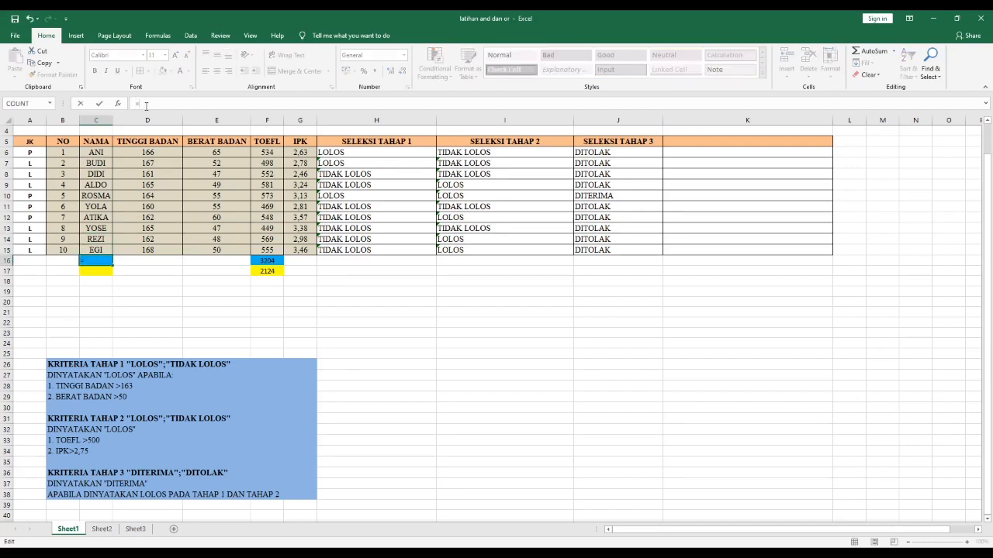
pyautogui.write('COUNTIF(')
pyautogui.click(39, 156)
pyautogui.hotkey('shift', 'Down')
pyautogui.hotkey('shift', 'Down')
pyautogui.hotkey('shift', 'Down')
pyautogui.hotkey('shift', 'Down')
pyautogui.hotkey('shift', 'Down')
pyautogui.hotkey('shift', 'Down')
pyautogui.hotkey('shift', 'Down')
pyautogui.hotkey('shift', 'Down')
pyautogui.hotkey('shift', 'Down')
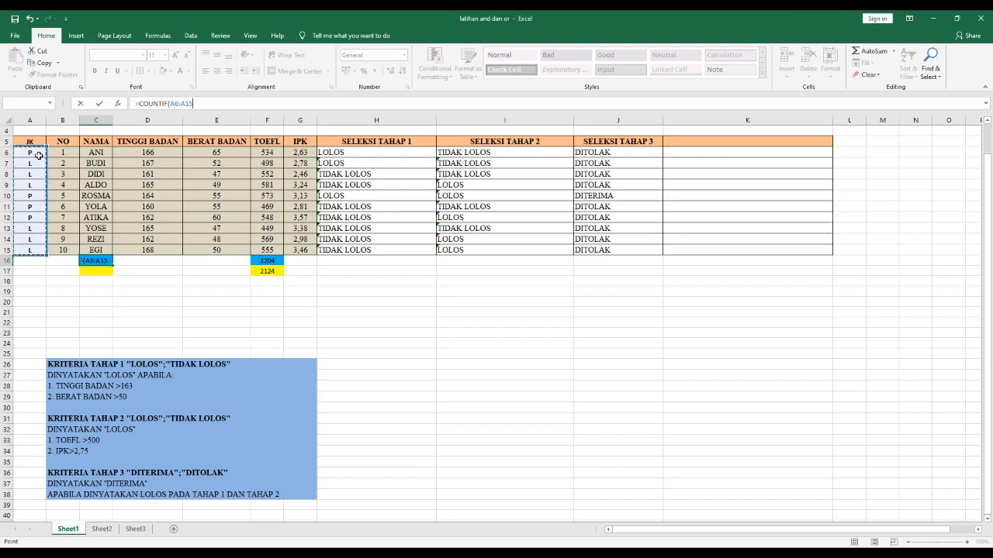
pyautogui.write(';"L')
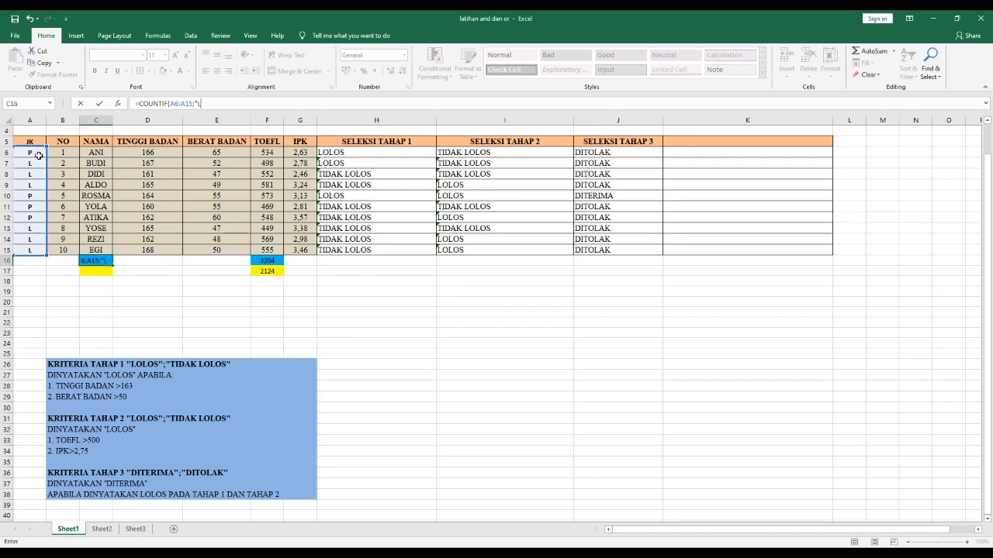
pyautogui.write('")')
pyautogui.press('Return')
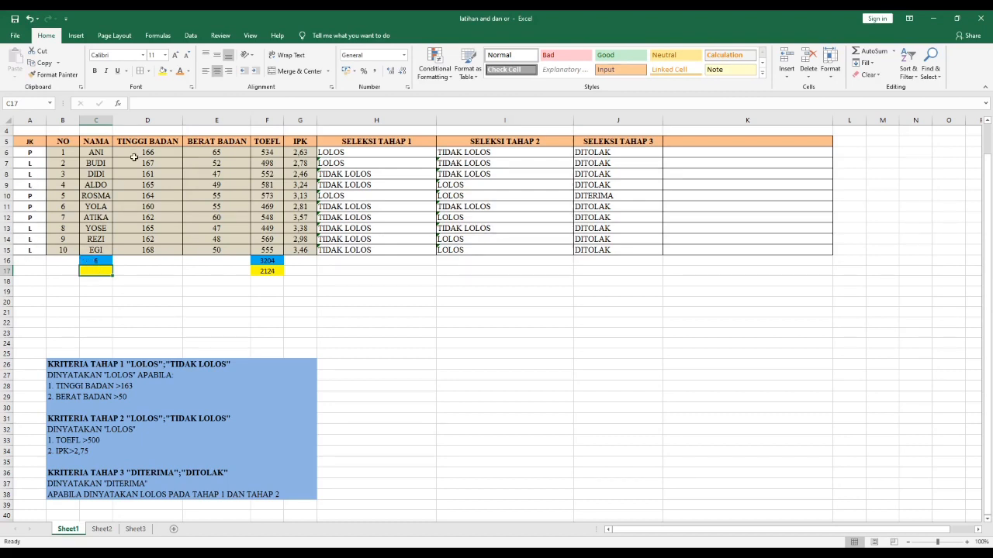
# Count the P entries of the JK column in C17 with =COUNTIF(A6:A15;"P")
pyautogui.click(141, 105)
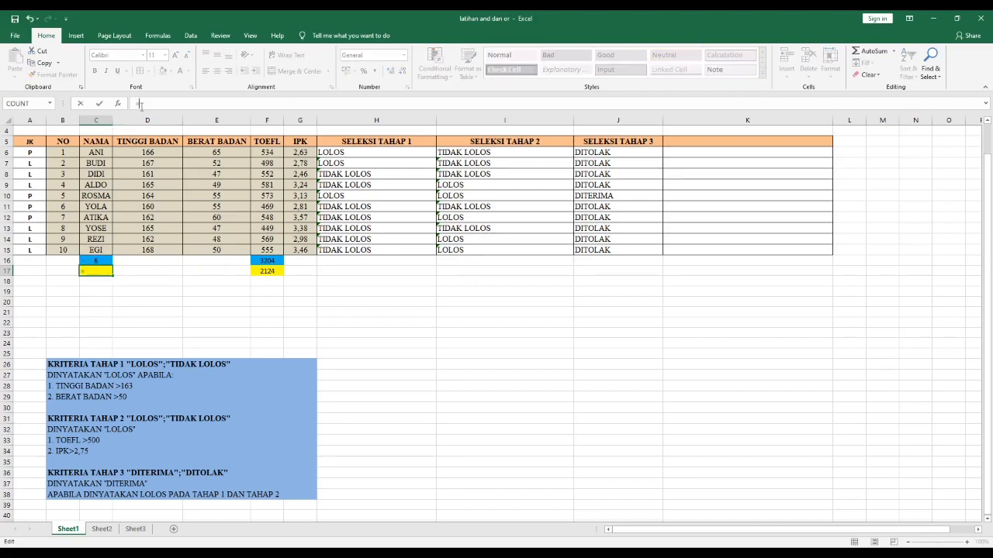
pyautogui.write('=COUNTIF(')
pyautogui.click(30, 154)
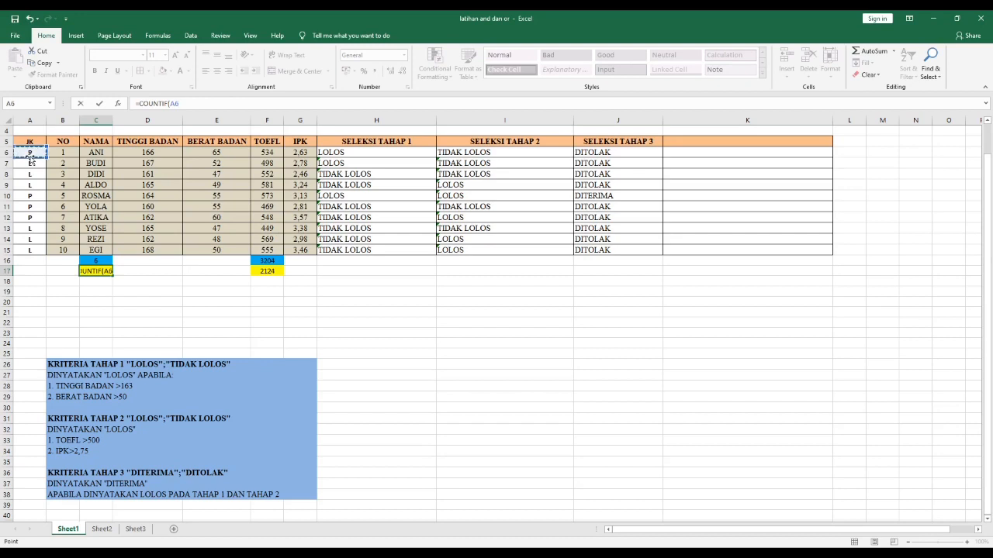
pyautogui.moveTo(31, 160); pyautogui.dragTo(29, 249)
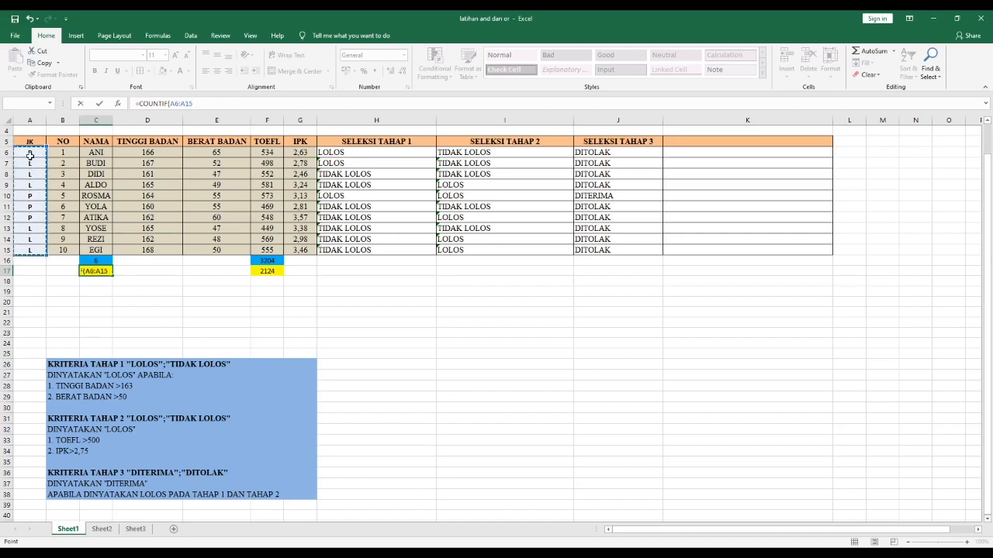
pyautogui.write(';"')
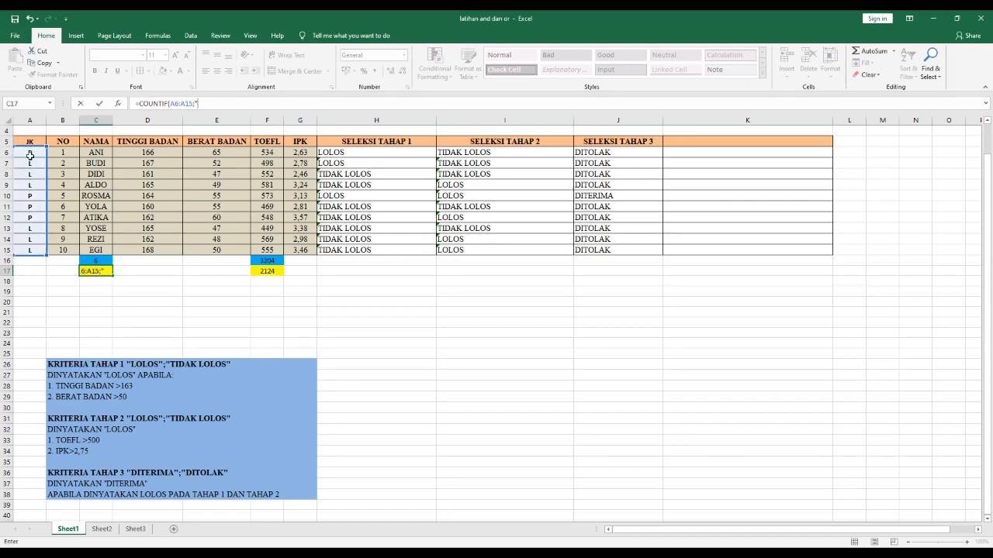
pyautogui.write('P")')
pyautogui.hotkey('ctrl', 'Return')
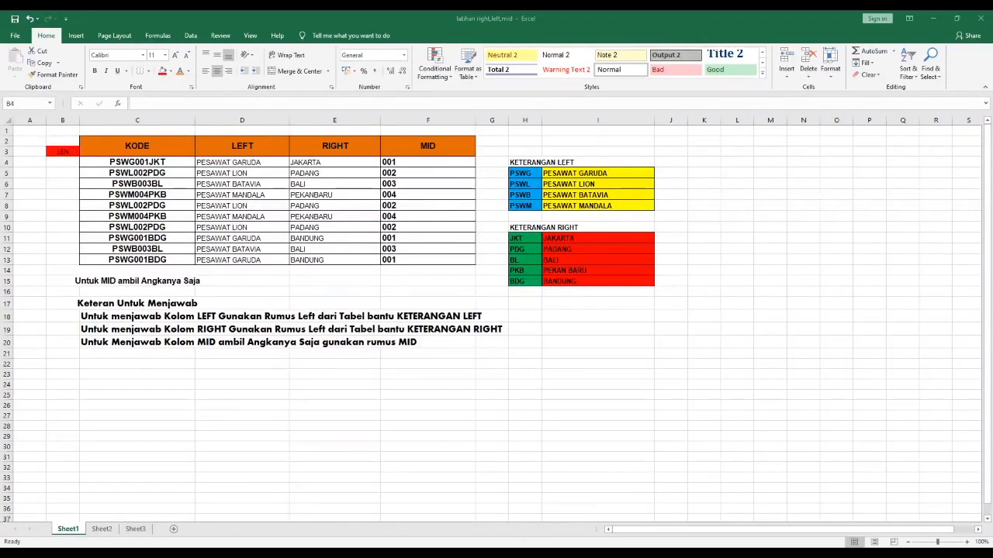
# In the "latihan right,left,mid" workbook, calculate the length of the first KODE in B4 with =LEN(C4)
pyautogui.click(740, 516)
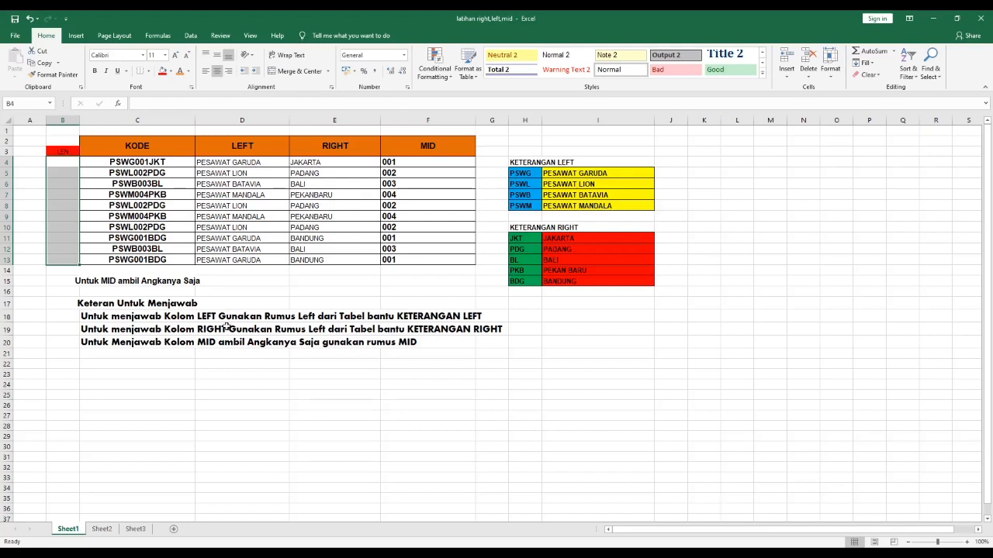
pyautogui.click(65, 162)
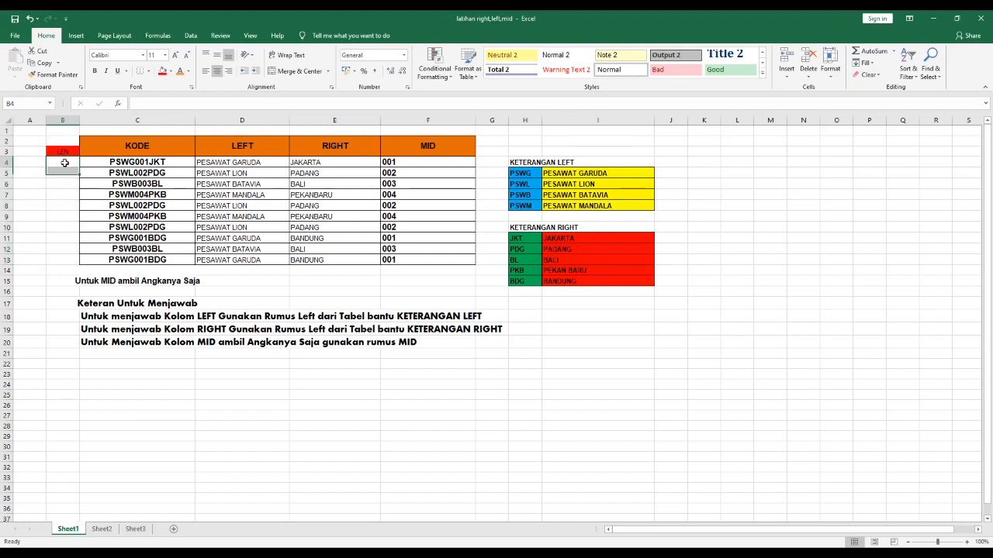
pyautogui.click(175, 104)
pyautogui.write('=')
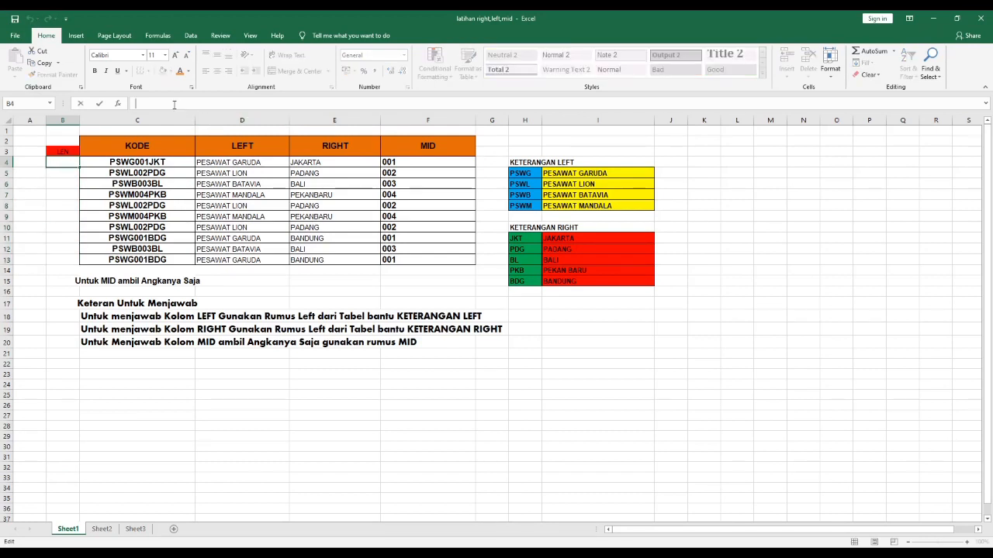
pyautogui.write('LE')
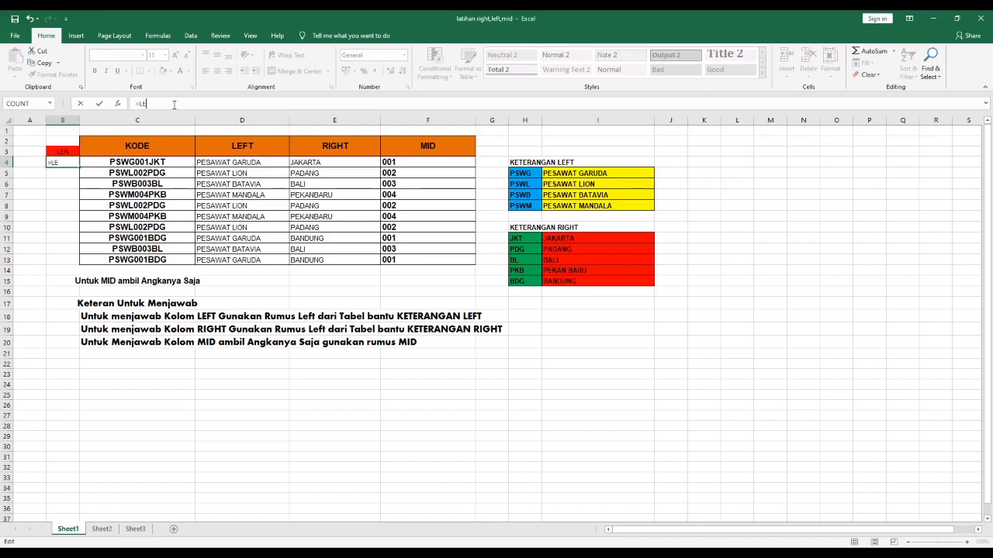
pyautogui.write('N(')
pyautogui.click(127, 161)
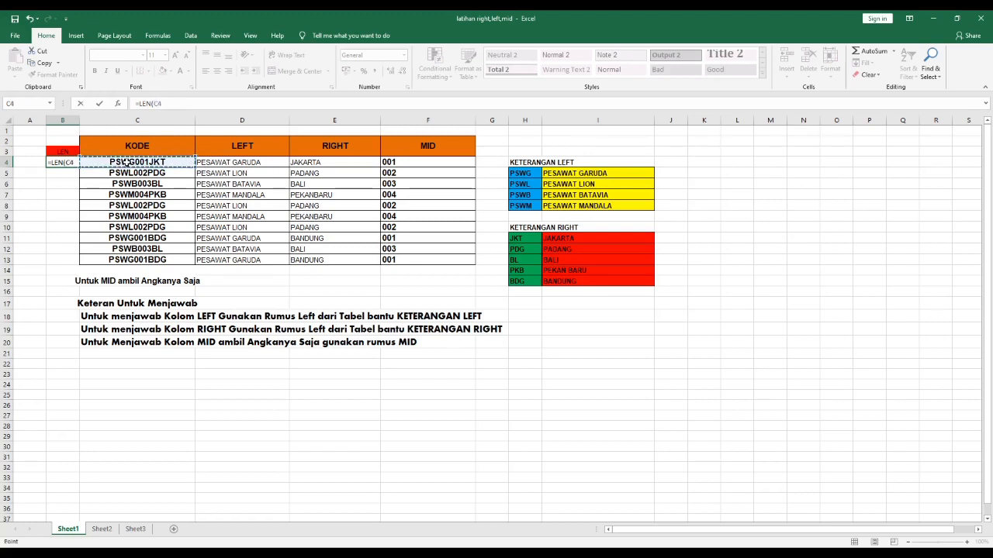
pyautogui.write(')')
pyautogui.press('Return')
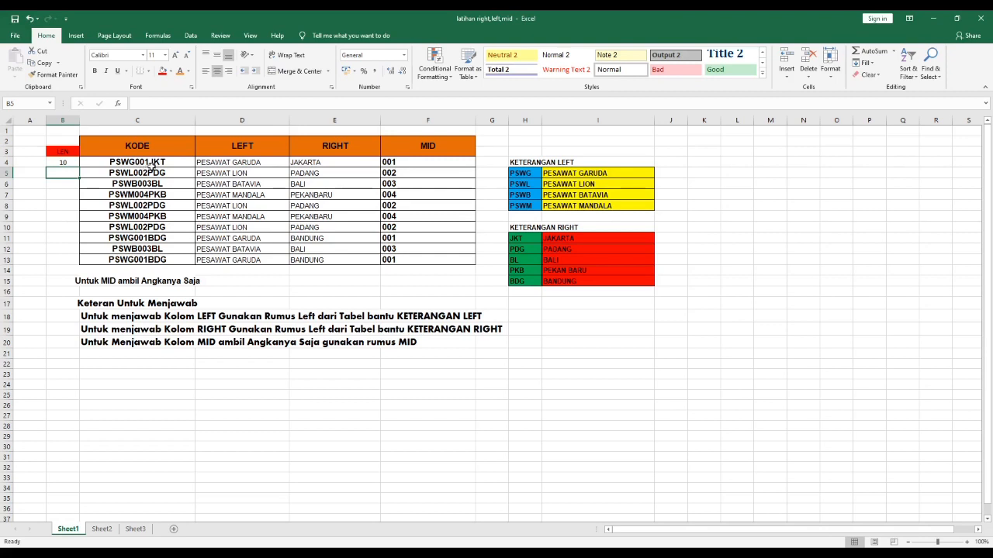
# Copy the LEN formula from B4 down through B13 for all KODE rows
pyautogui.click(76, 162)
pyautogui.hotkey('ctrl', 'c')
pyautogui.hotkey('shift', 'Down')
pyautogui.hotkey('shift', 'Down')
pyautogui.hotkey('shift', 'Down')
pyautogui.hotkey('shift', 'Down')
pyautogui.hotkey('shift', 'Down')
pyautogui.hotkey('shift', 'Down')
pyautogui.hotkey('shift', 'Down')
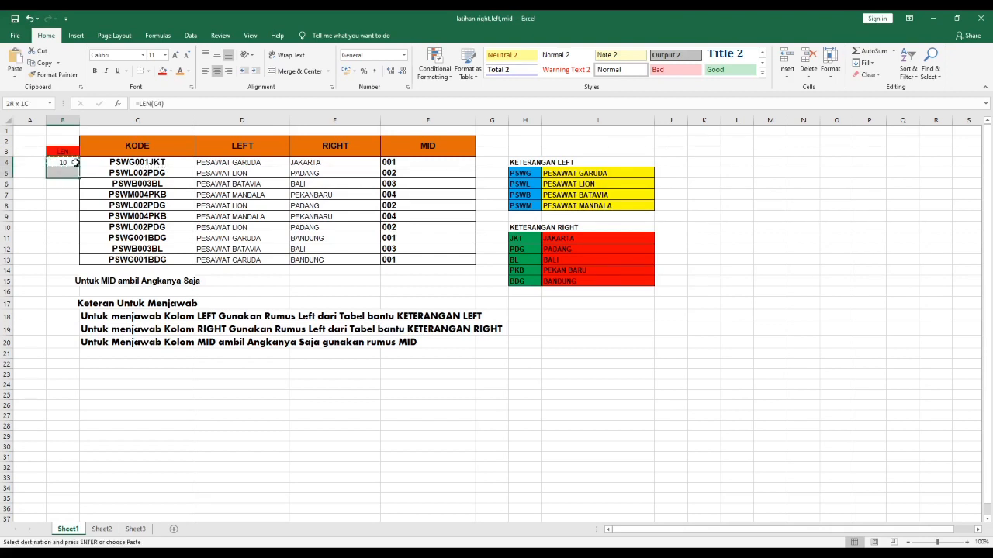
pyautogui.hotkey('shift', 'Down')
pyautogui.hotkey('shift', 'Down')
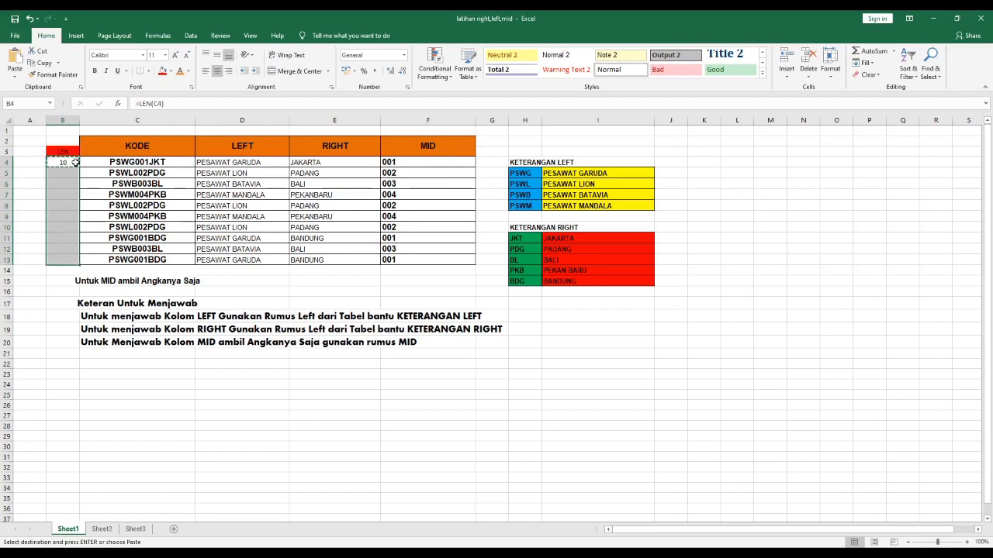
pyautogui.press('Return')
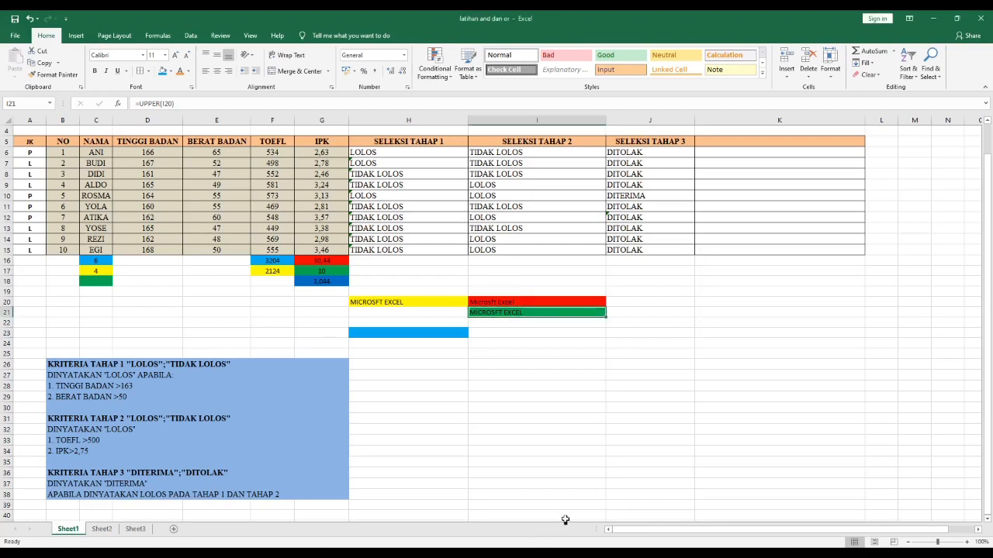
# In the "latihan and dan or" workbook, convert the I21 text to lowercase in H23 with =LOWER(I21)
pyautogui.click(396, 338)
pyautogui.click(144, 103)
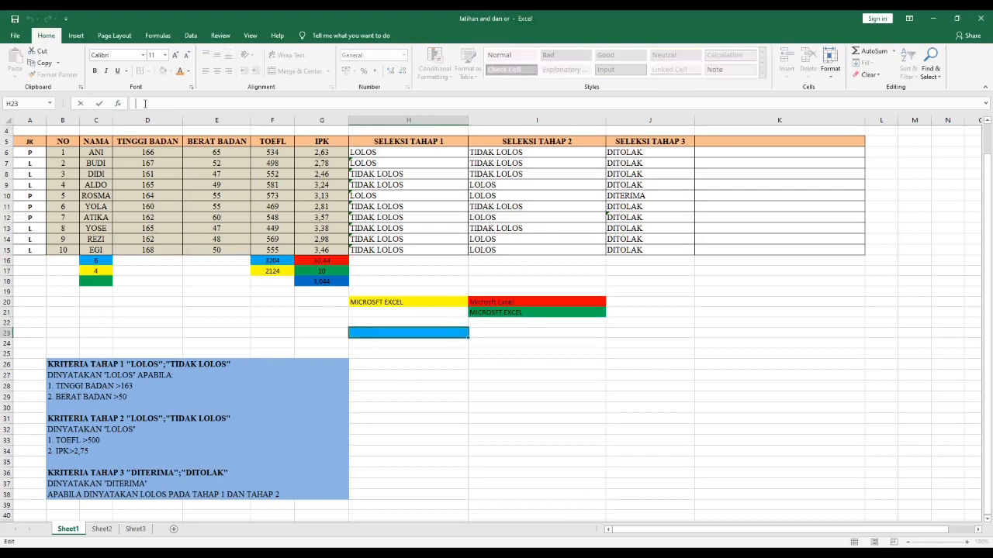
pyautogui.write('=LOWER(')
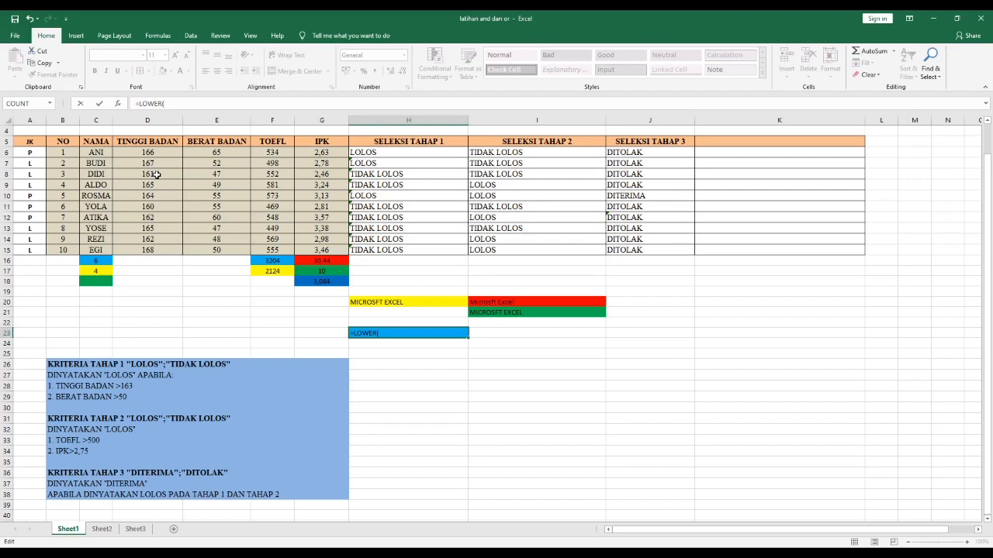
pyautogui.click(501, 317)
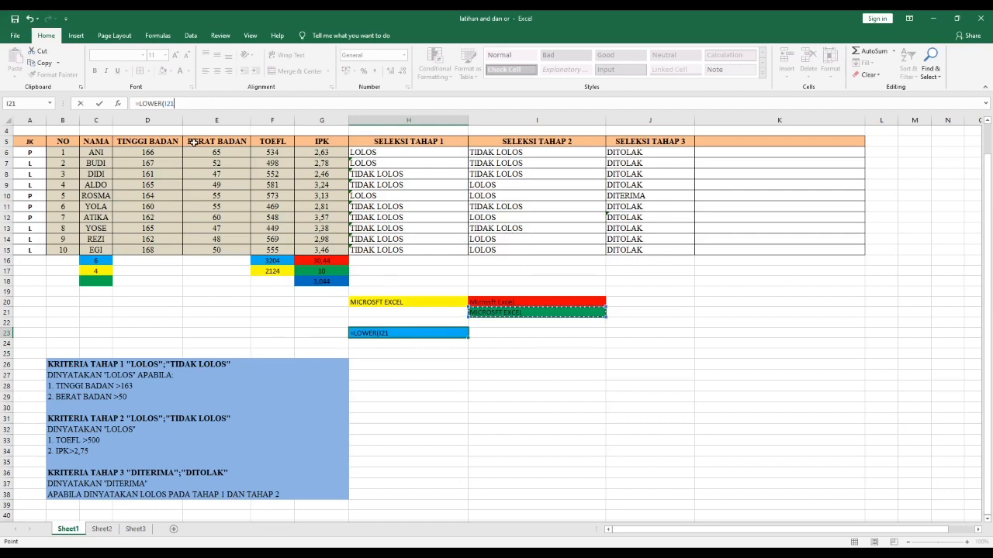
pyautogui.write(')')
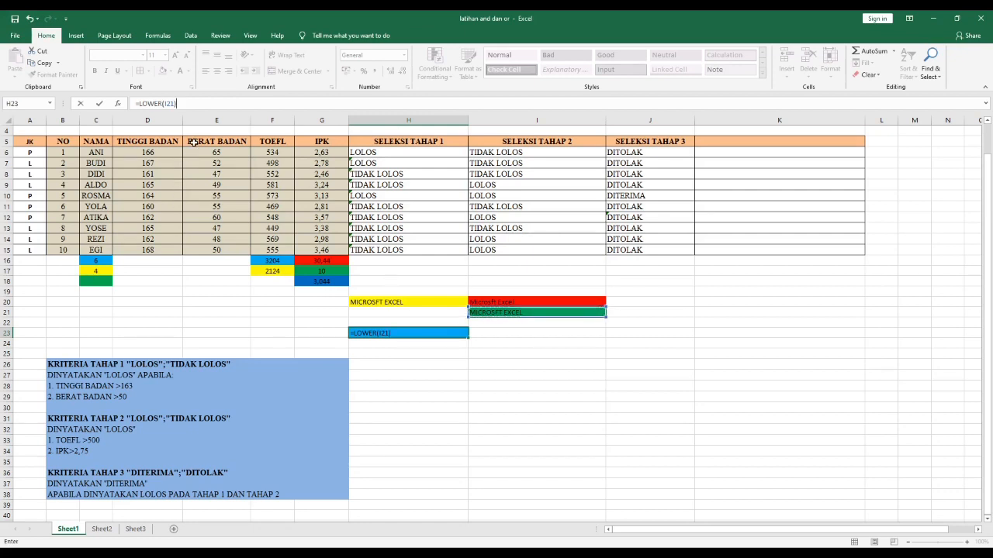
pyautogui.press('Return')
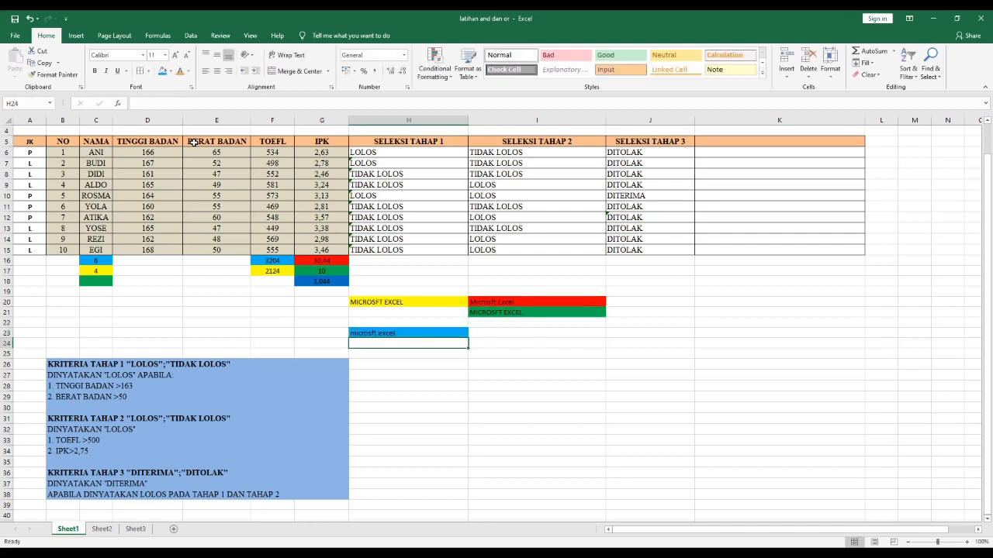
# Round the first IPK value to one decimal place in K6 with =ROUND(G6;1)
pyautogui.click(414, 332)
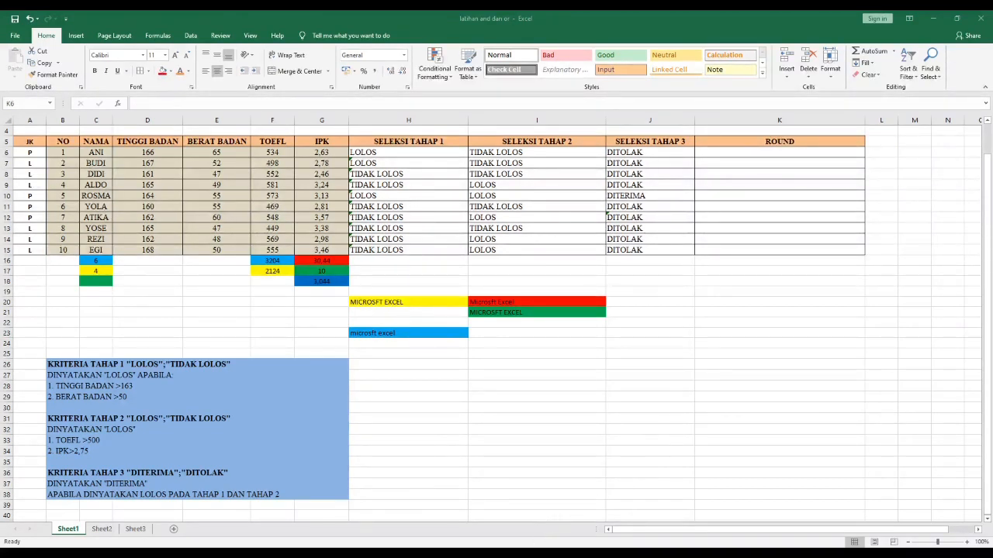
pyautogui.click(507, 509)
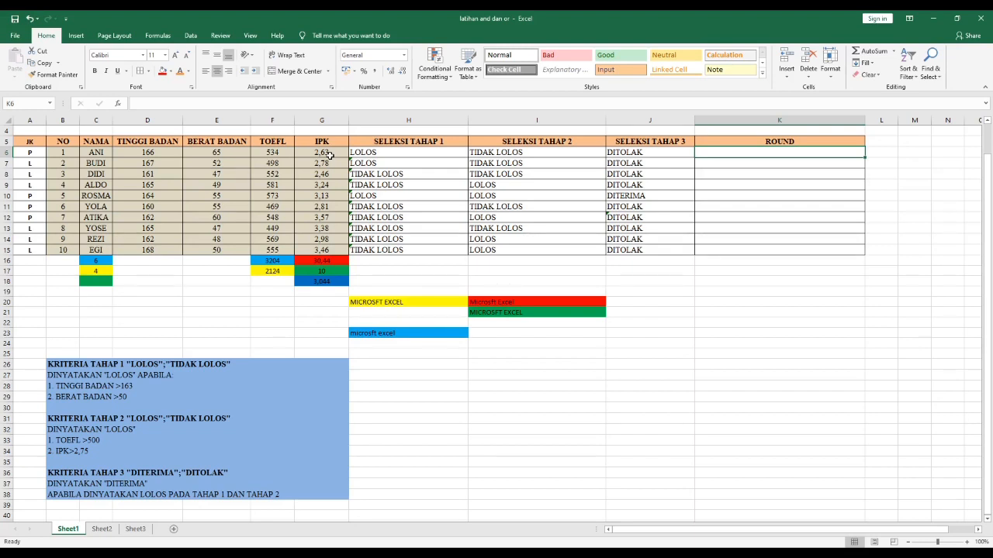
pyautogui.write('=')
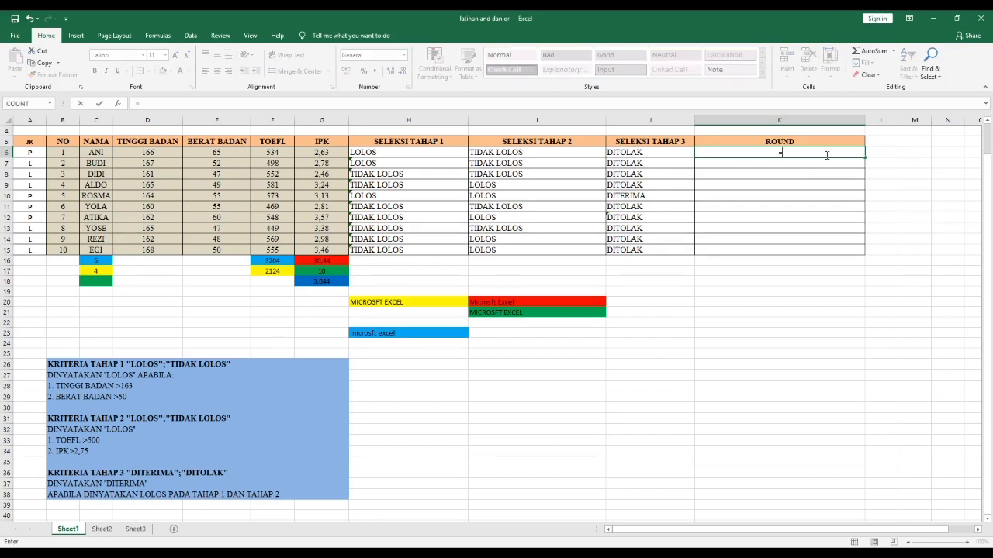
pyautogui.write('ROUND(')
pyautogui.click(314, 152)
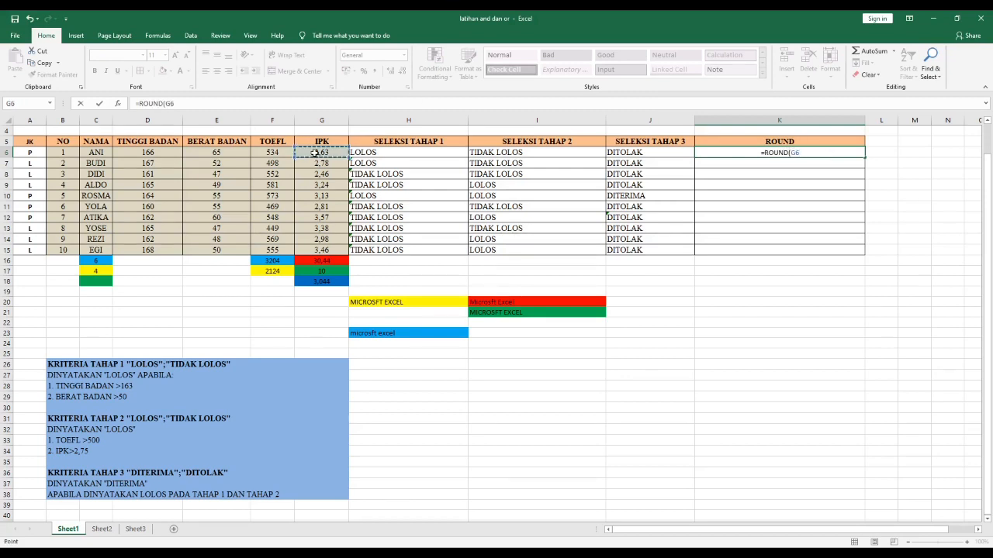
pyautogui.write(';1)')
pyautogui.press('Return')
pyautogui.press('Up')
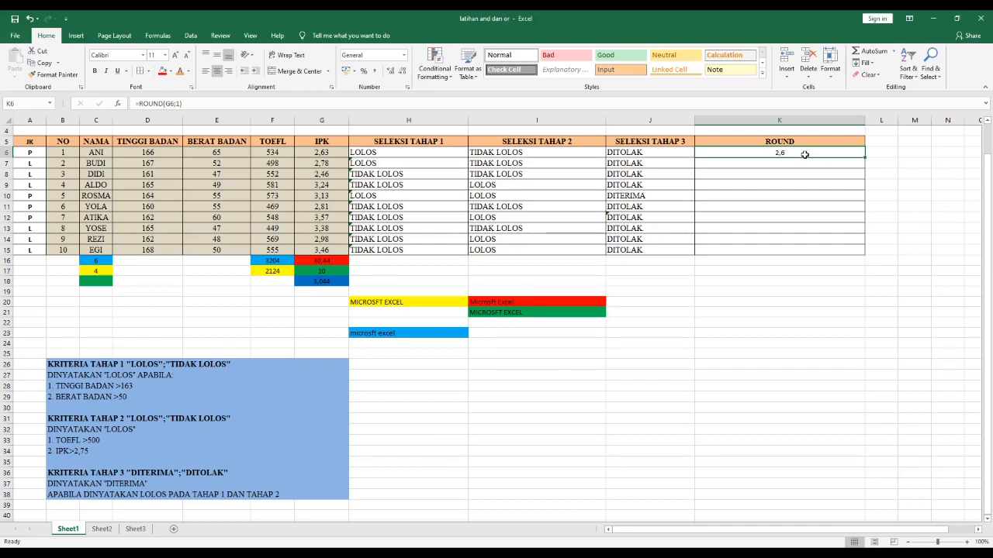
# Replace the formula in K6 with =ROUND(G6;0) to round the first IPK value to a whole number
pyautogui.write('=R')
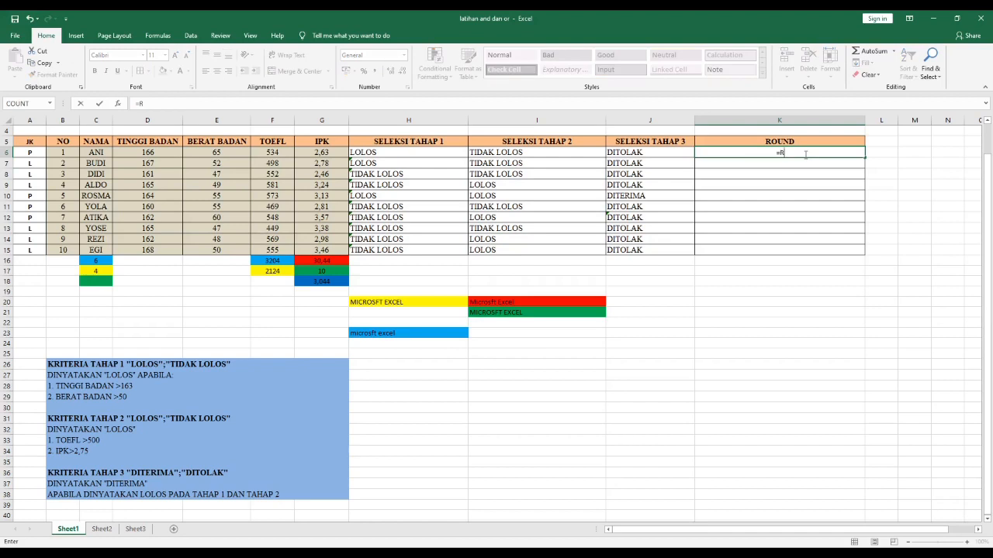
pyautogui.write('OUND(')
pyautogui.click(334, 156)
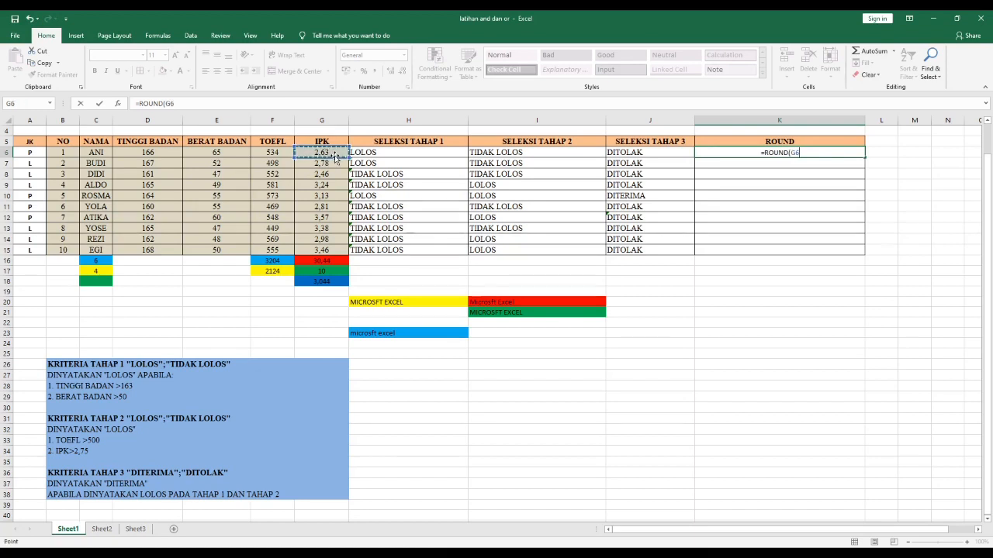
pyautogui.write(';0)')
pyautogui.press('Return')
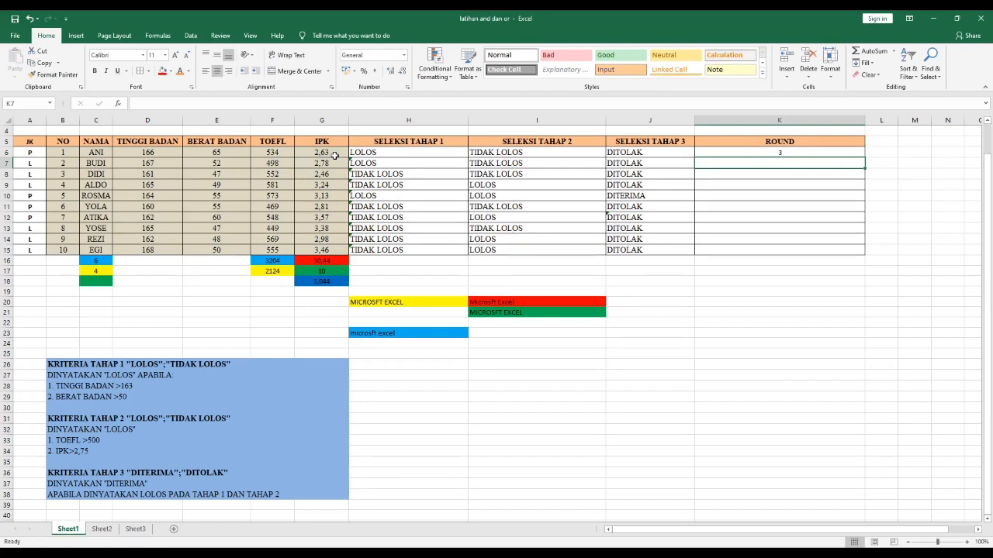
# Copy the ROUND formula from K6 down through K15 for all IPK rows
pyautogui.press('Up')
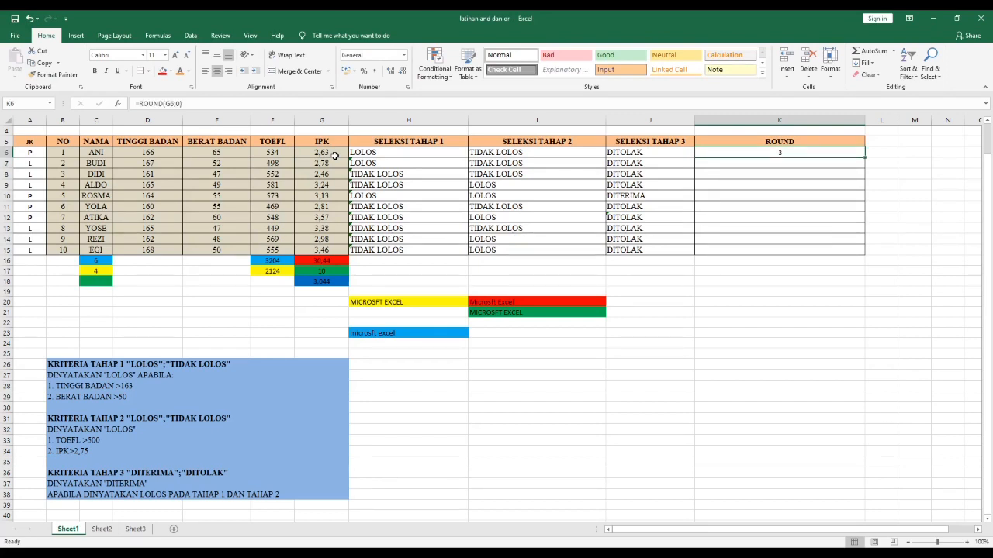
pyautogui.hotkey('ctrl', 'c')
pyautogui.hotkey('shift', 'Down')
pyautogui.hotkey('shift', 'Down')
pyautogui.hotkey('shift', 'Down')
pyautogui.hotkey('shift', 'Down')
pyautogui.hotkey('shift', 'Down')
pyautogui.hotkey('shift', 'Down')
pyautogui.hotkey('shift', 'Down')
pyautogui.hotkey('shift', 'Down')
pyautogui.hotkey('shift', 'Down')
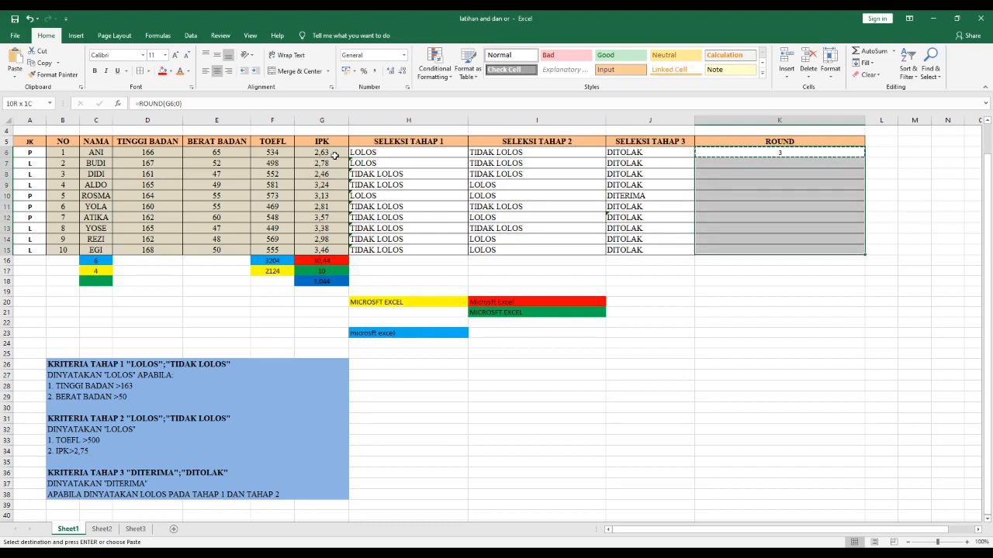
pyautogui.press('Return')
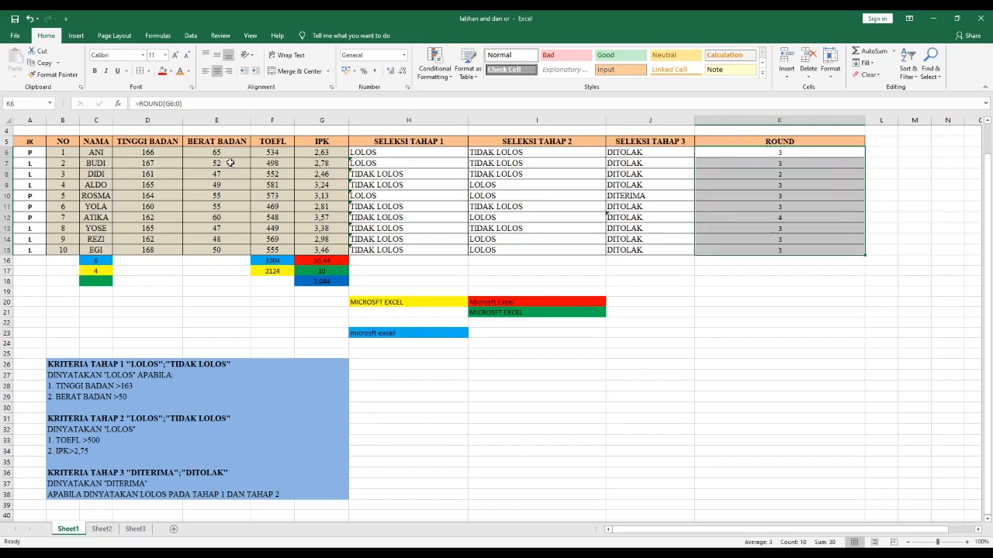
pyautogui.click(308, 164)
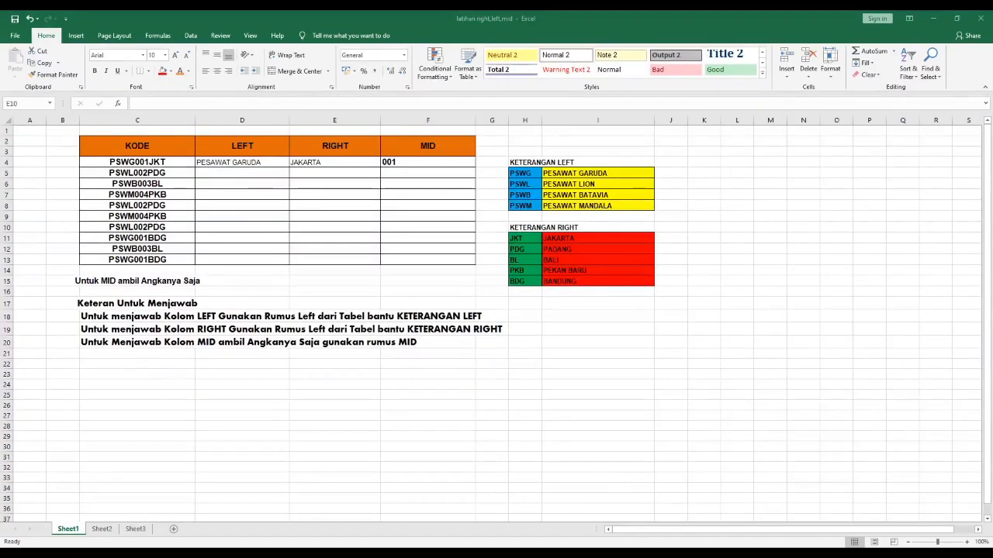
# In the "latihan right,left,mid" workbook, extract the first four characters of the C10 code in D10 with =LEFT(C10;4)
pyautogui.click(742, 526)
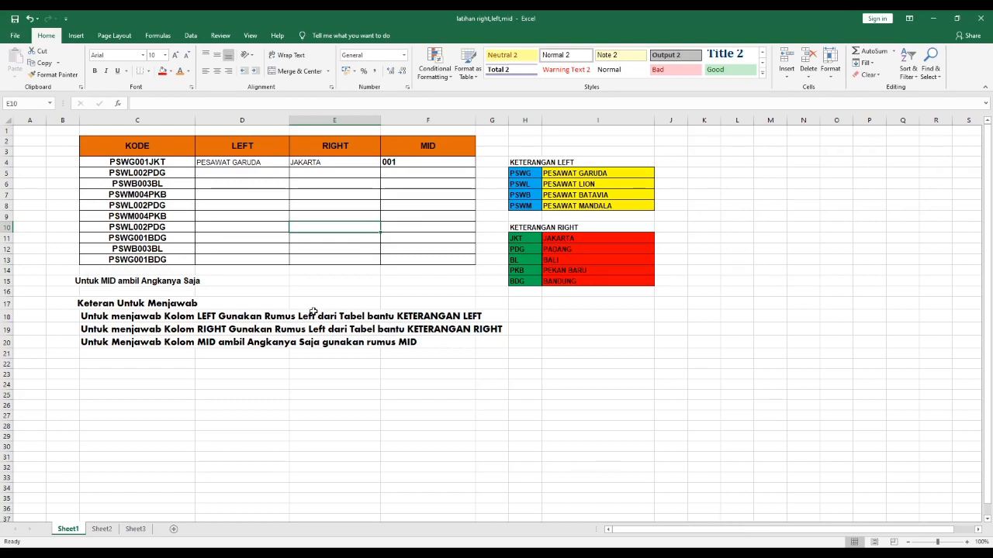
pyautogui.click(215, 228)
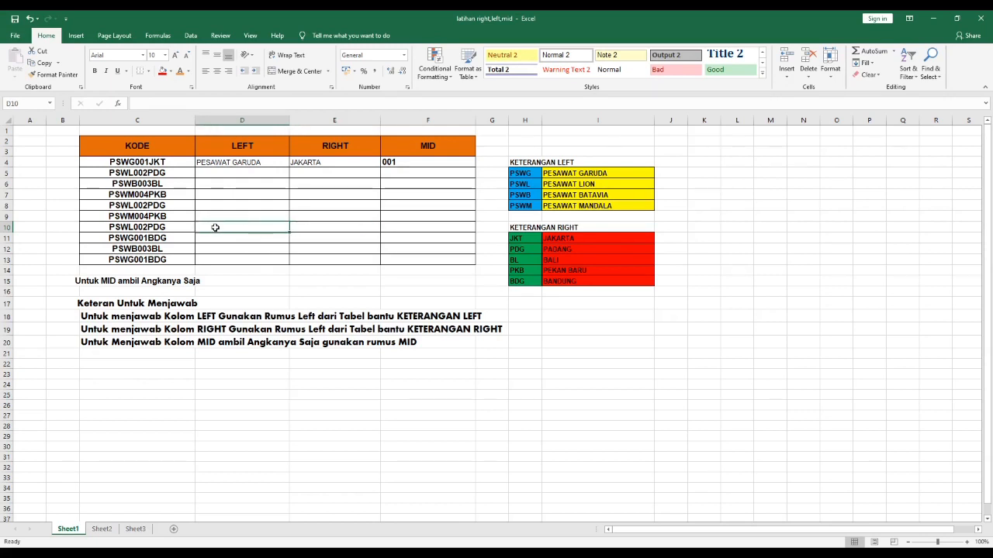
pyautogui.click(171, 104)
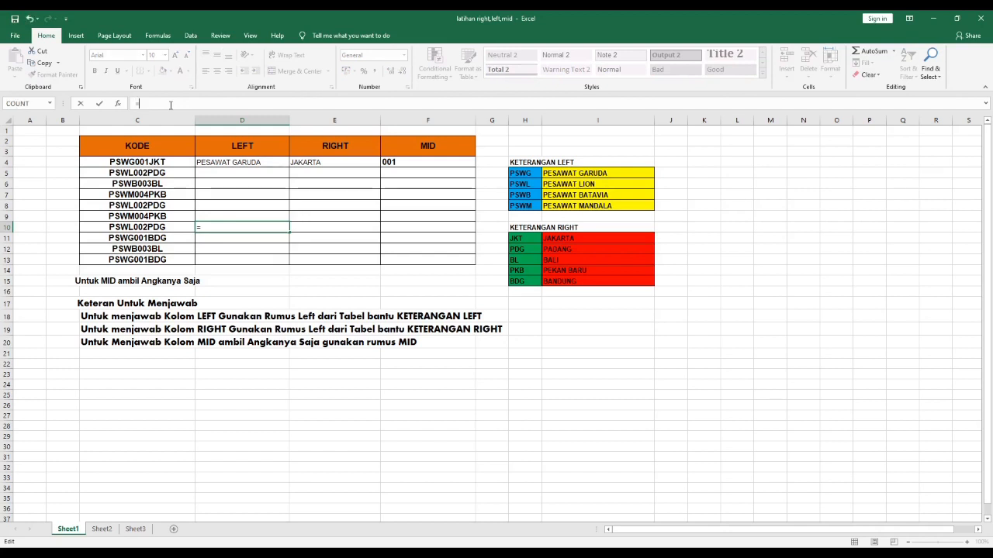
pyautogui.write('=LEFT(')
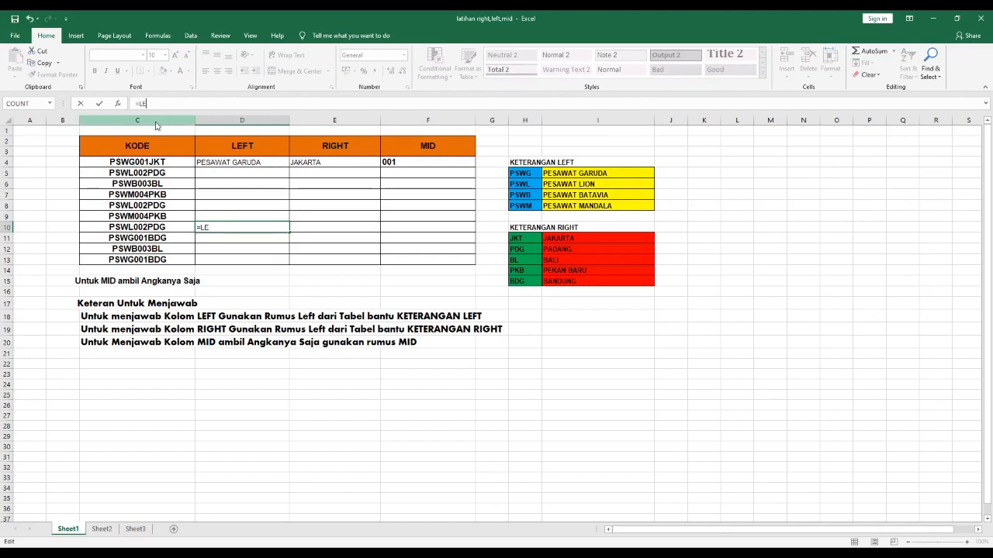
pyautogui.click(153, 227)
pyautogui.write(';')
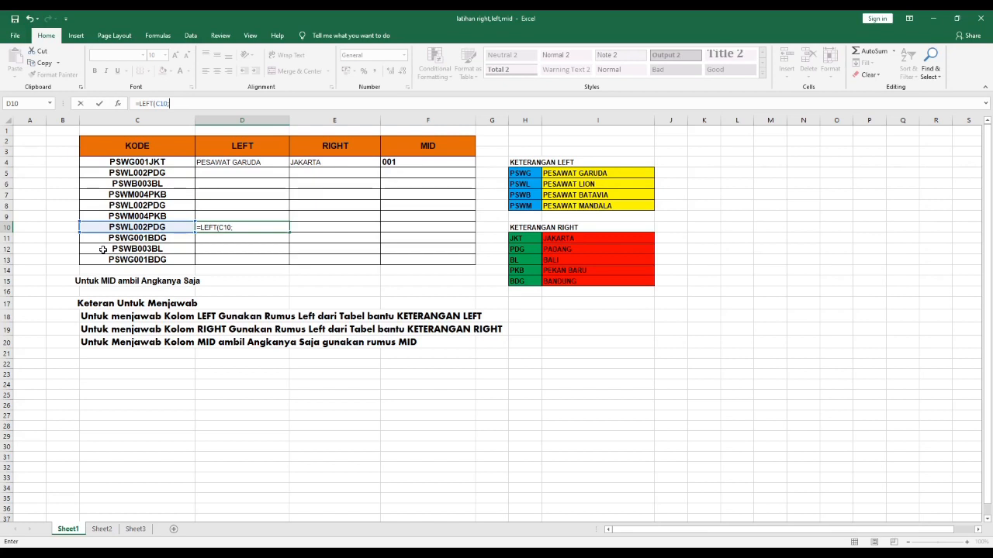
pyautogui.write('4)')
pyautogui.press('Return')
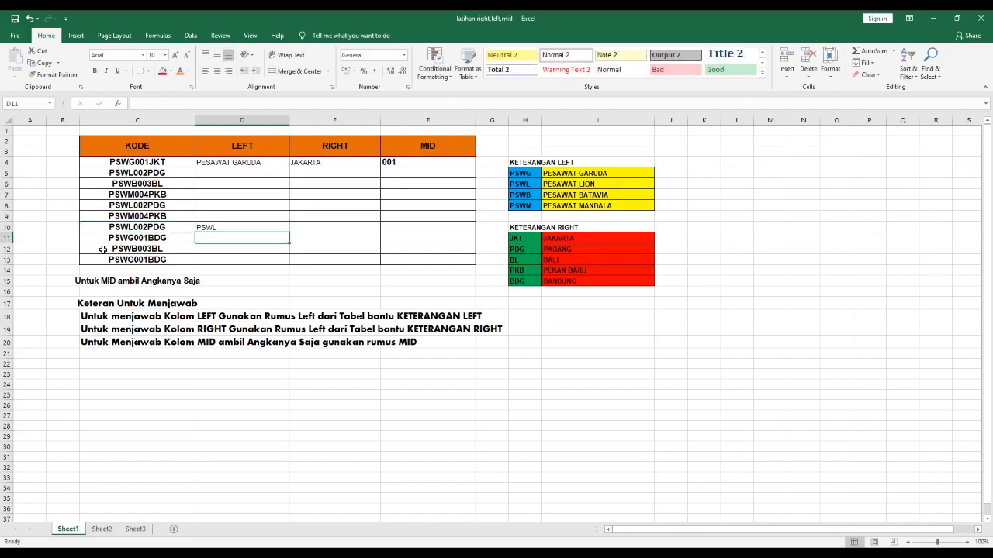
pyautogui.click(225, 226)
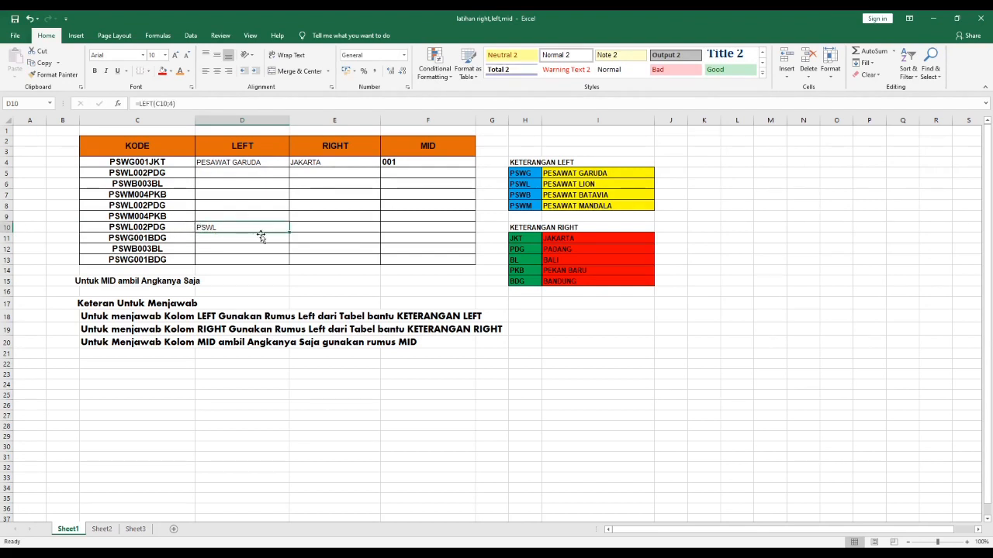
# Extract the last three characters of the C10 code in E10 with =RIGHT(C10;3)
pyautogui.click(307, 229)
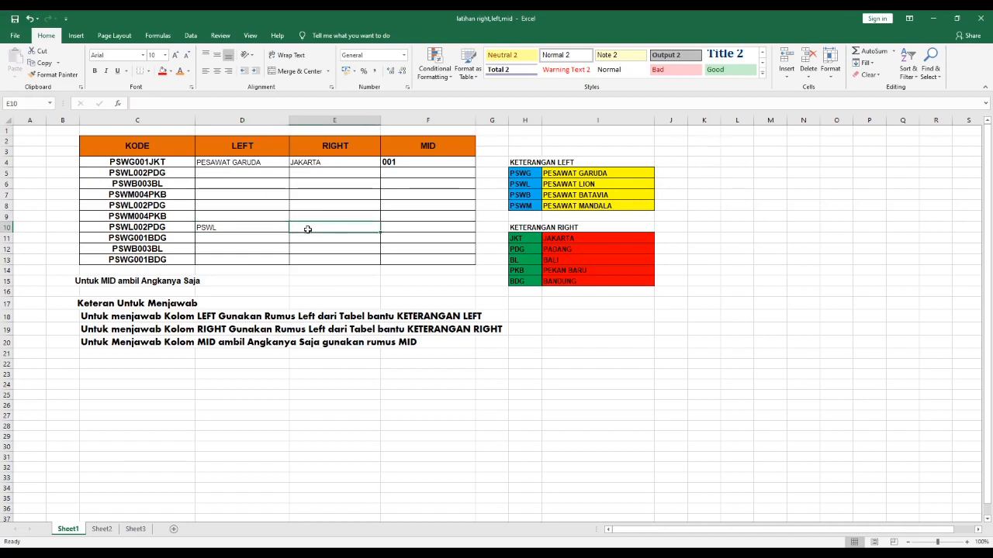
pyautogui.click(158, 105)
pyautogui.write('=')
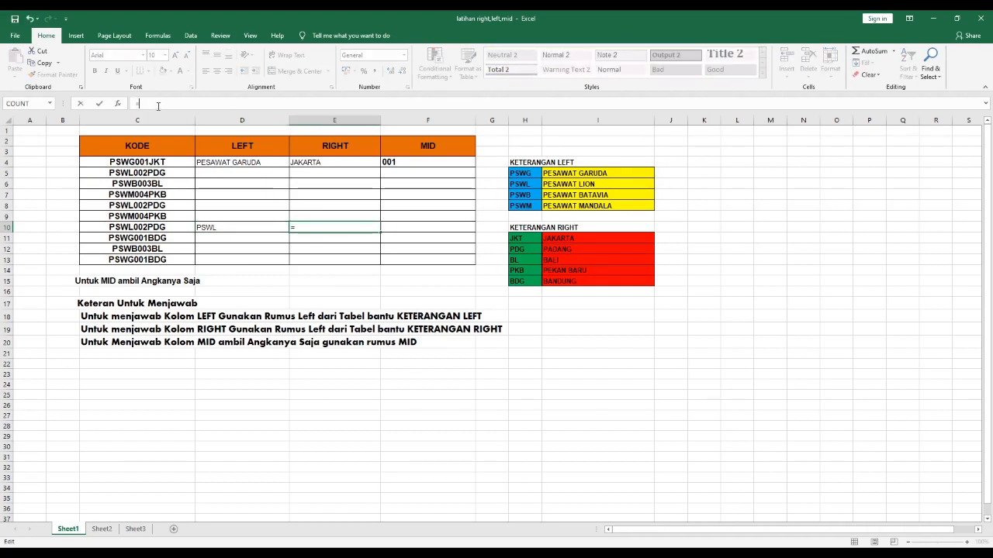
pyautogui.write('RIG')
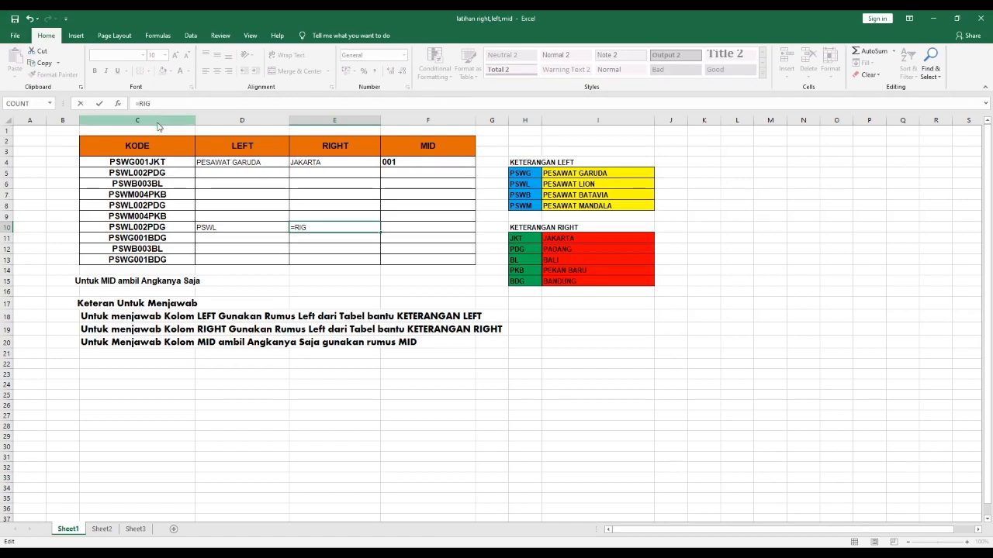
pyautogui.write('HT(')
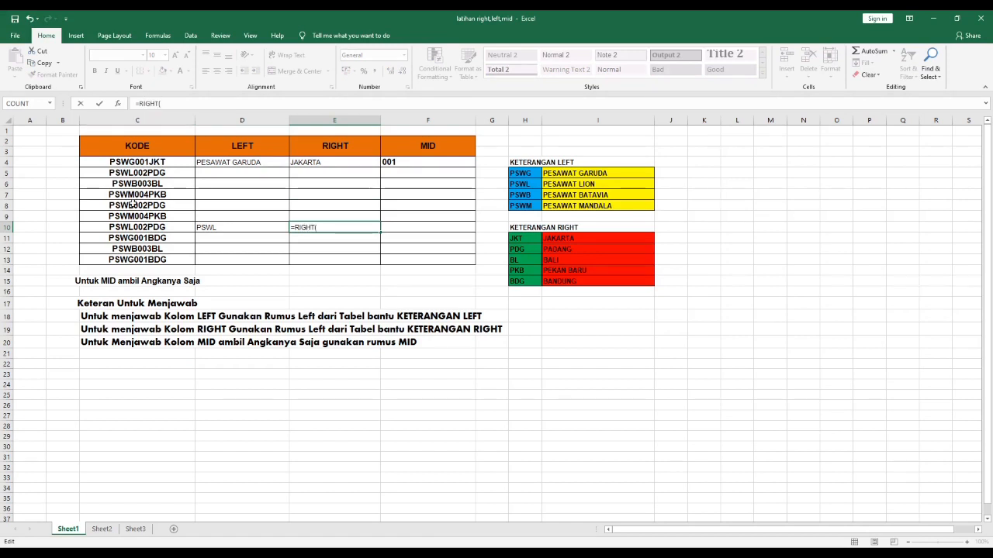
pyautogui.click(132, 229)
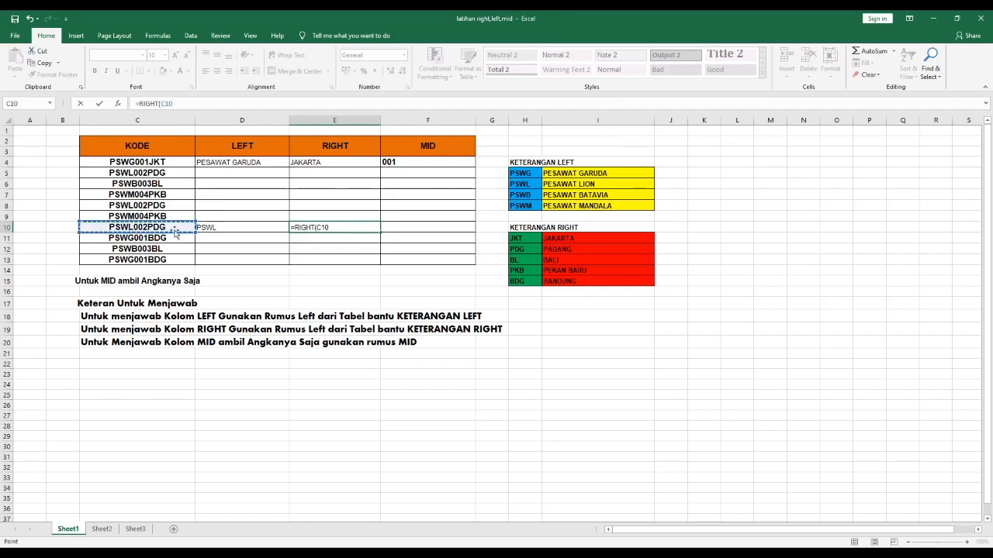
pyautogui.click(337, 227)
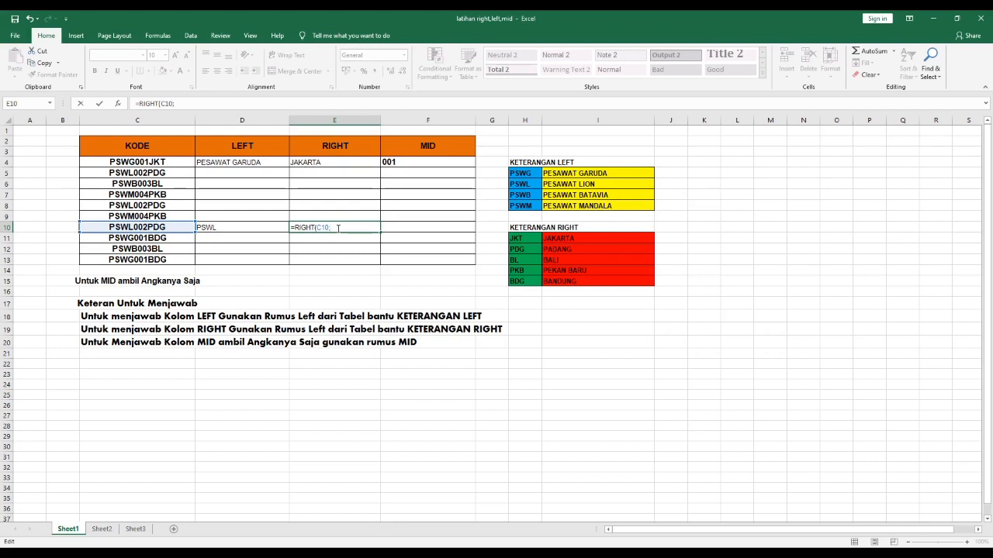
pyautogui.write('3)')
pyautogui.press('Return')
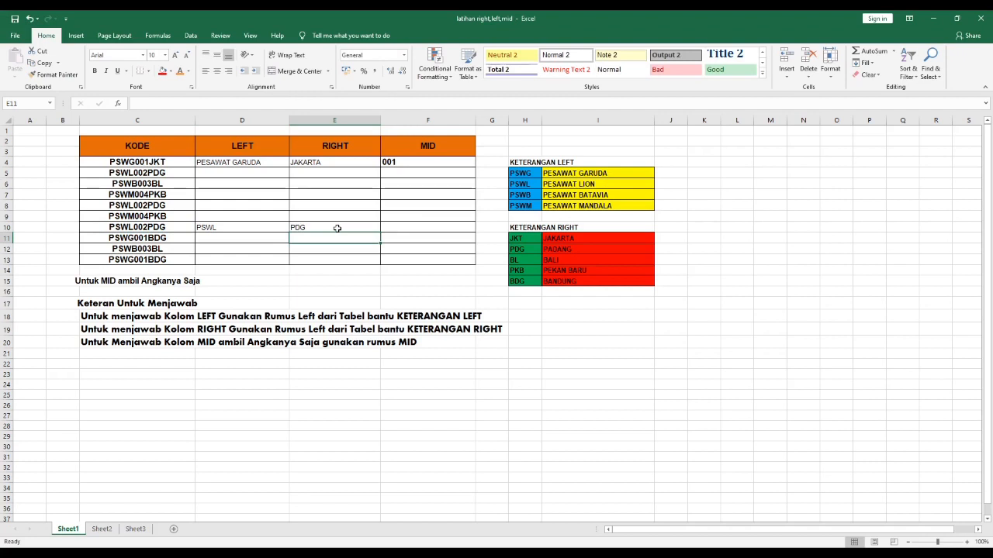
# Extract three characters of the C10 code starting at the fifth in F10 with =MID(C10;5;3)
pyautogui.click(395, 228)
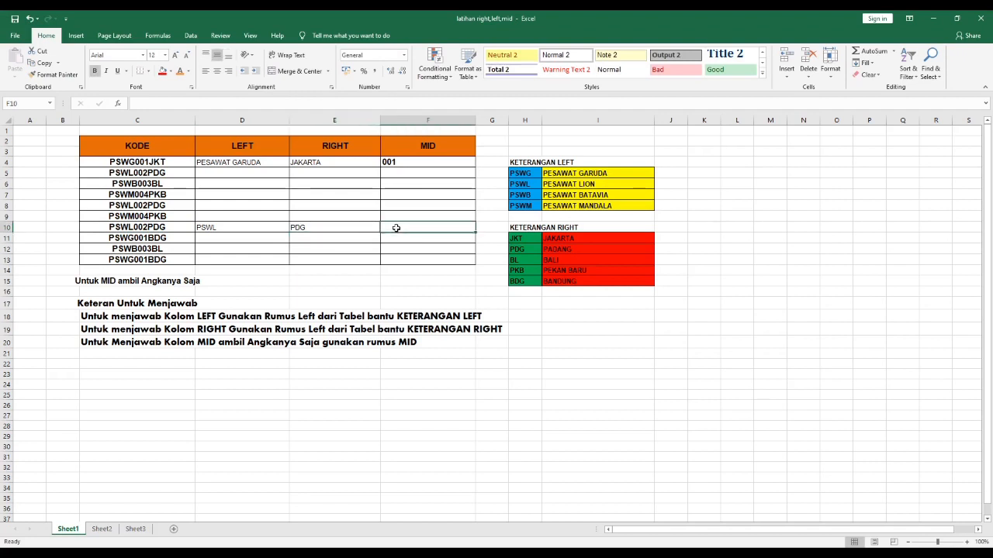
pyautogui.click(144, 102)
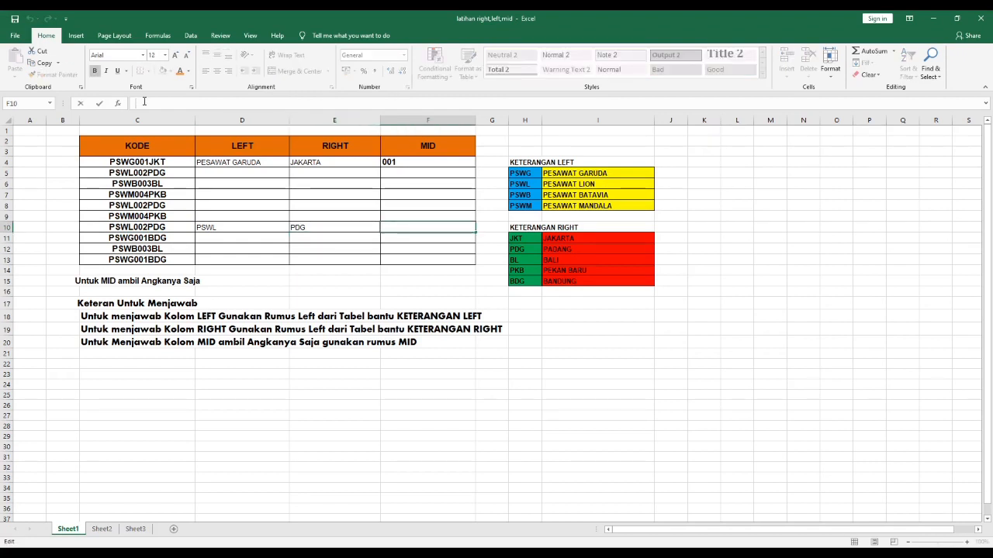
pyautogui.write('=')
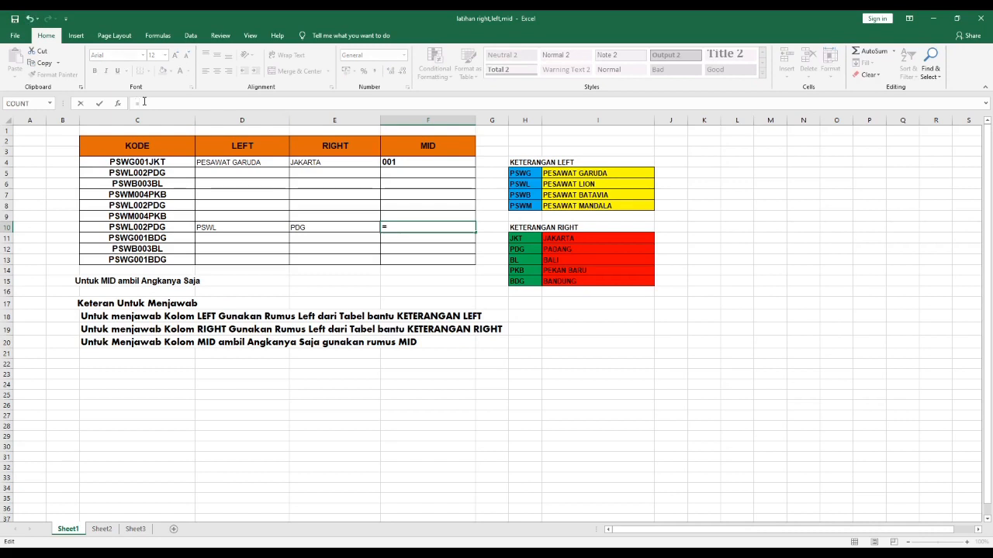
pyautogui.write('MID(')
pyautogui.click(138, 226)
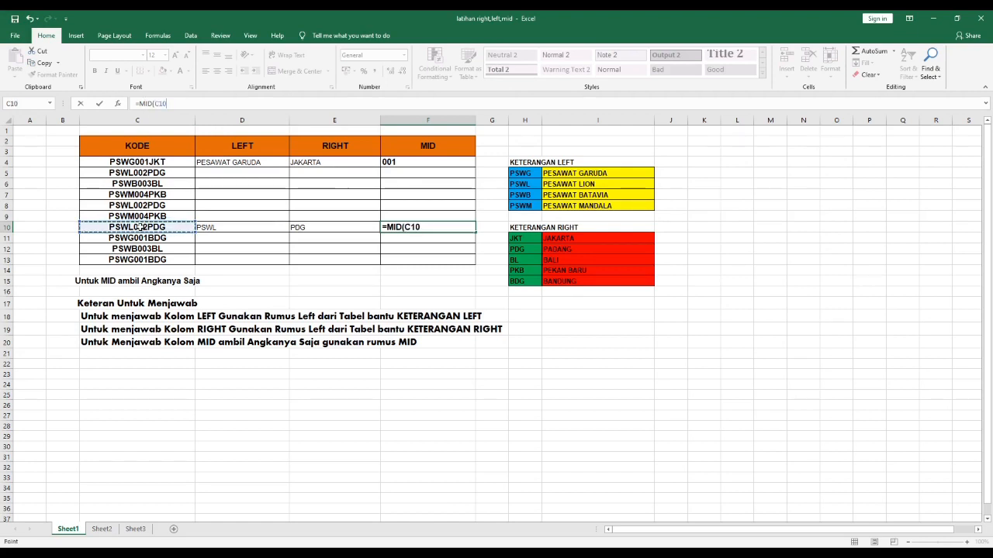
pyautogui.click(431, 229)
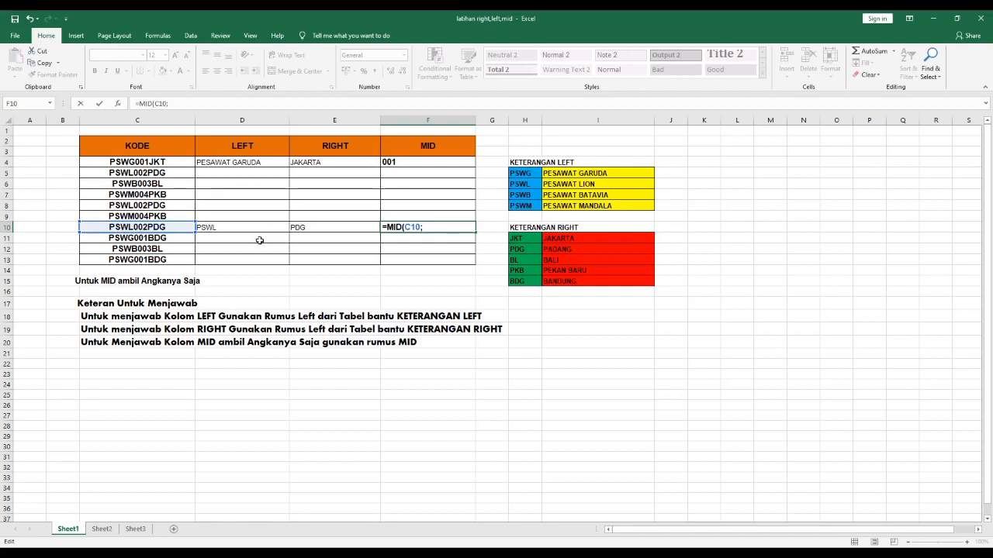
pyautogui.write('5')
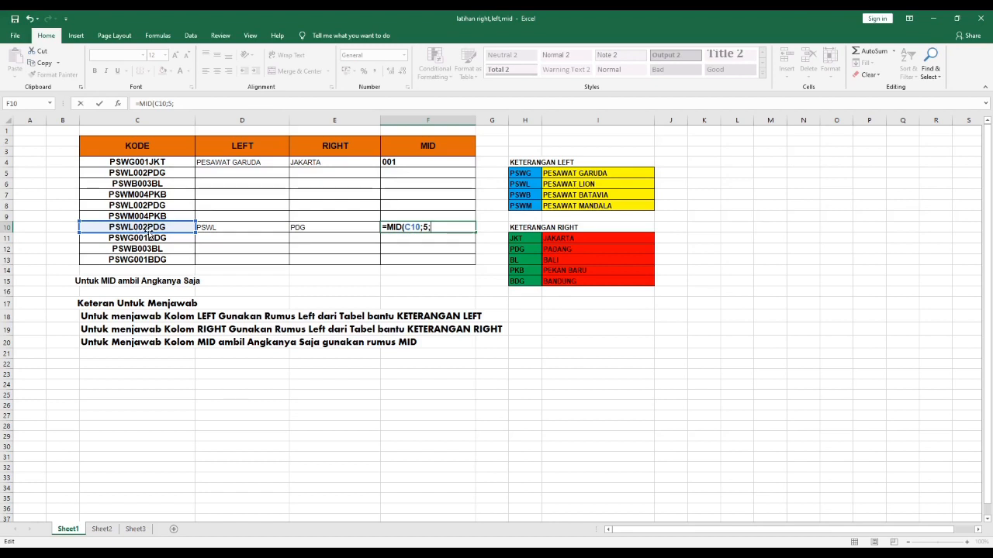
pyautogui.write('3)')
pyautogui.press('Return')
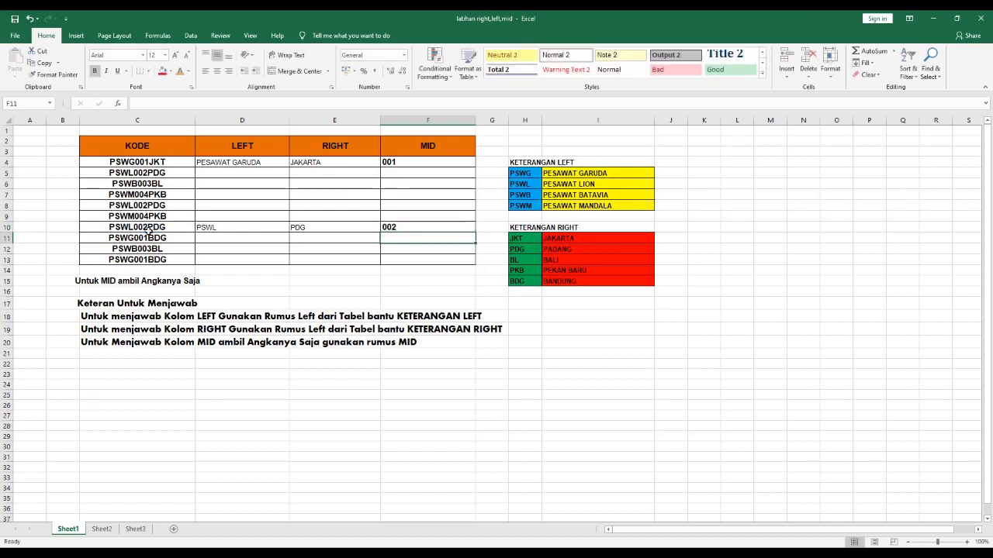
pyautogui.click(413, 226)
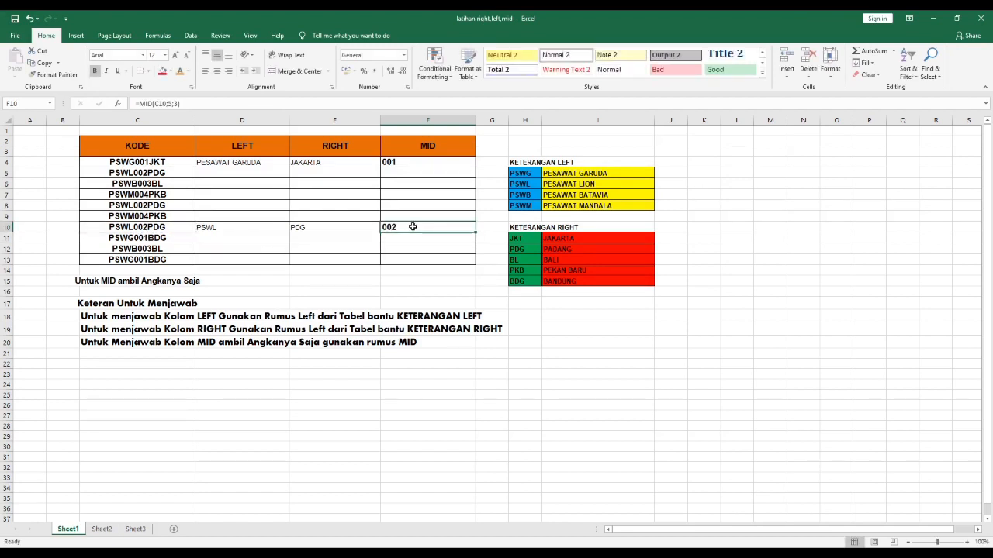
# Examine the nested IF and LEFT formula behind the first LEFT entry in D4
pyautogui.click(244, 165)
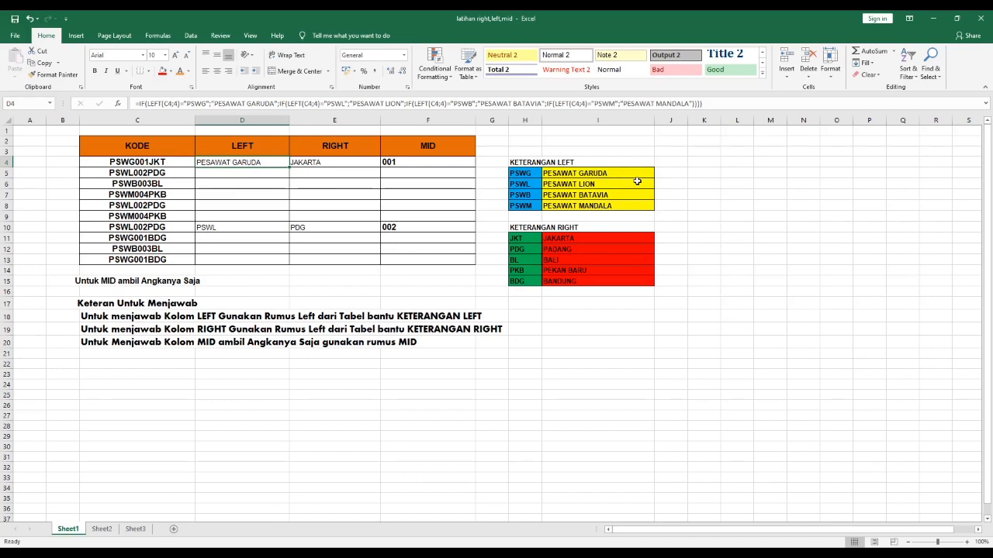
# Copy the nested IF and LEFT formula from D4 down the LEFT column through D13
pyautogui.click(614, 173)
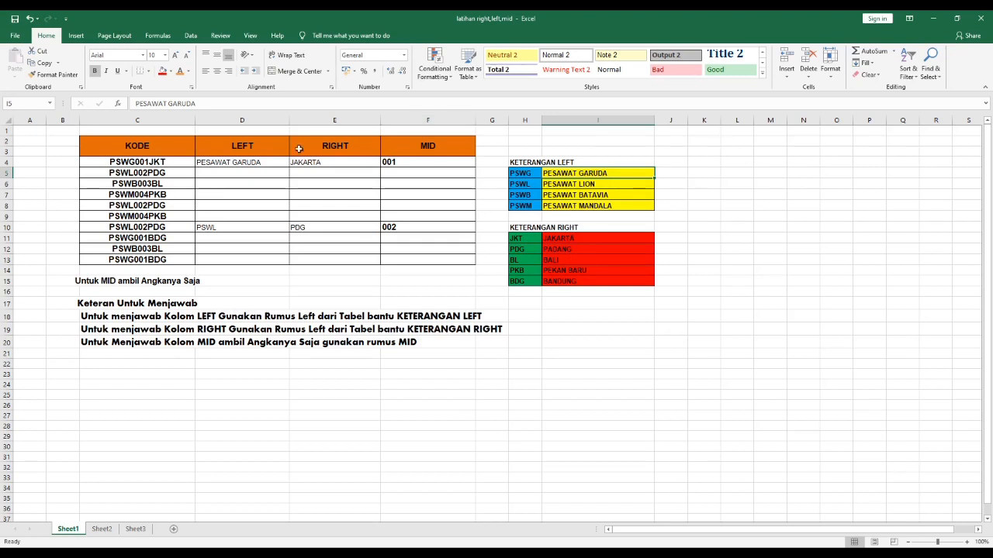
pyautogui.click(241, 162)
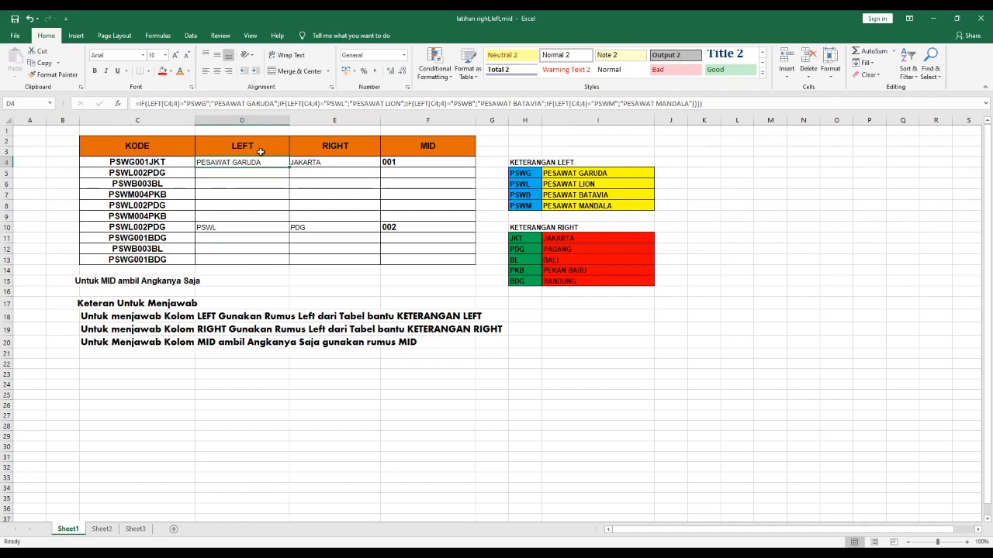
pyautogui.hotkey('ctrl', 'c')
pyautogui.moveTo(248, 163); pyautogui.dragTo(249, 167)
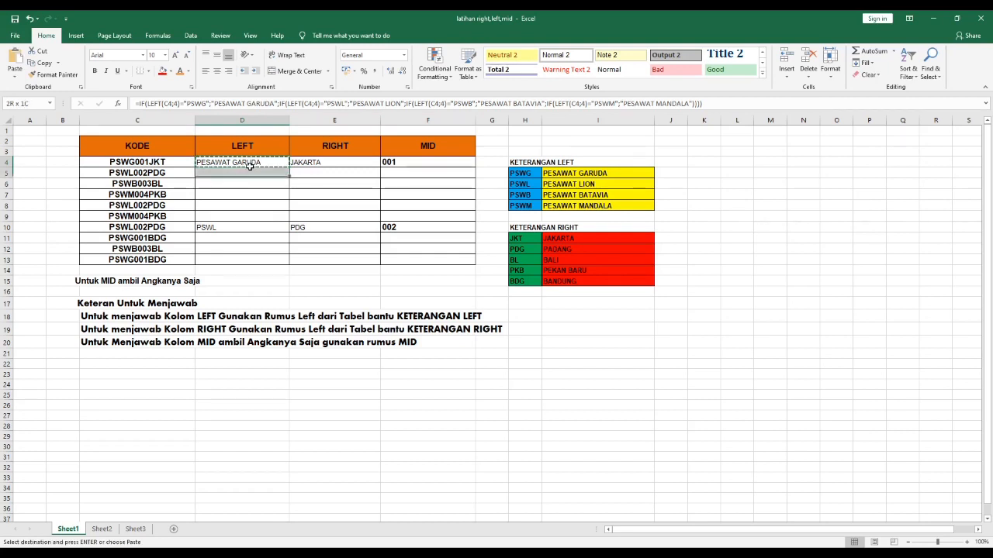
pyautogui.hotkey('shift', 'Down')
pyautogui.hotkey('shift', 'Down')
pyautogui.hotkey('shift', 'Down')
pyautogui.hotkey('shift', 'Down')
pyautogui.hotkey('shift', 'Down')
pyautogui.hotkey('shift', 'Down')
pyautogui.hotkey('shift', 'Down')
pyautogui.hotkey('shift', 'Down')
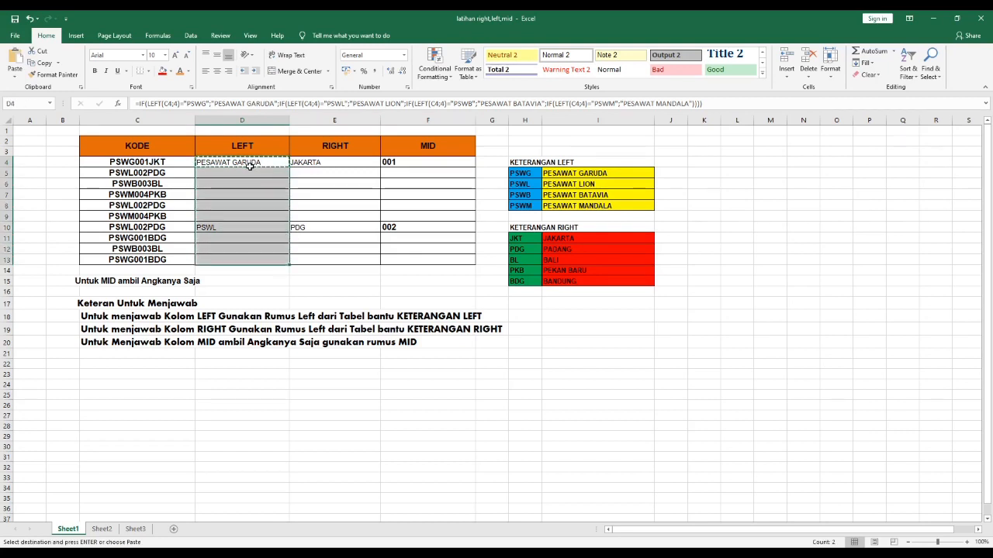
pyautogui.press('Return')
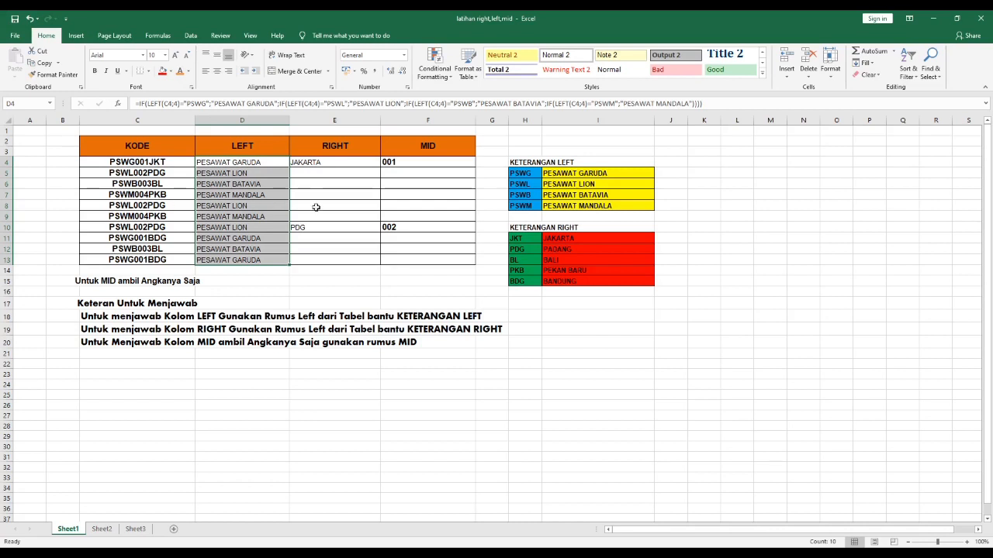
# Fill the nested IF and RIGHT formula from E4 down the RIGHT column through E13
pyautogui.click(332, 165)
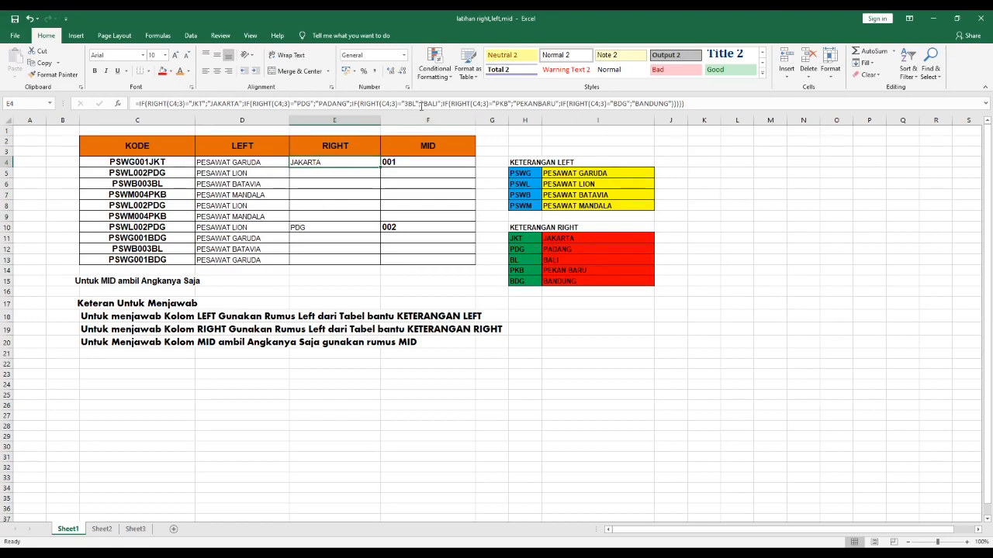
pyautogui.press('Return')
pyautogui.hotkey('shift', 'Down')
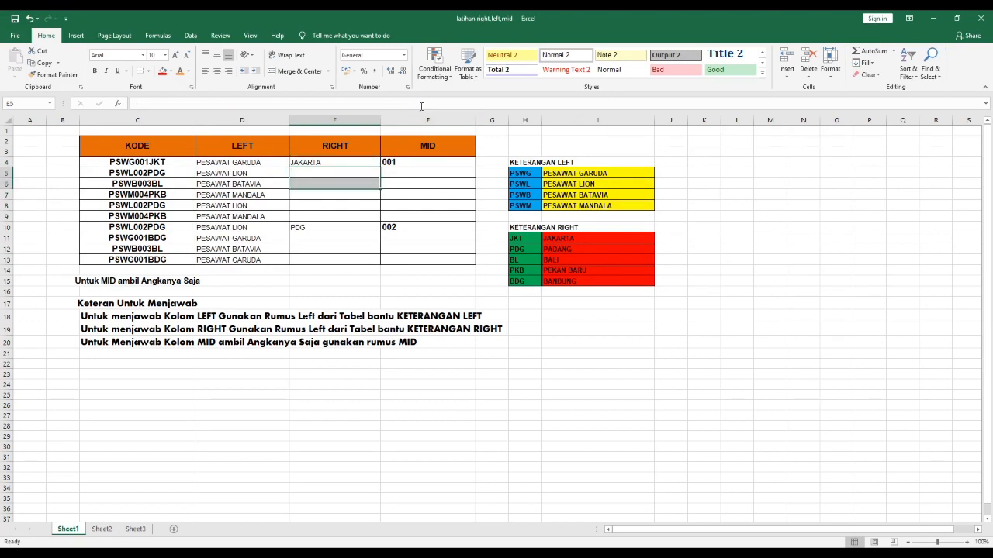
pyautogui.press('Up')
pyautogui.hotkey('shift', 'Down')
pyautogui.hotkey('shift', 'Down')
pyautogui.hotkey('shift', 'Down')
pyautogui.hotkey('shift', 'Down')
pyautogui.hotkey('shift', 'Down')
pyautogui.hotkey('shift', 'Down')
pyautogui.hotkey('shift', 'Down')
pyautogui.hotkey('shift', 'Down')
pyautogui.hotkey('shift', 'Down')
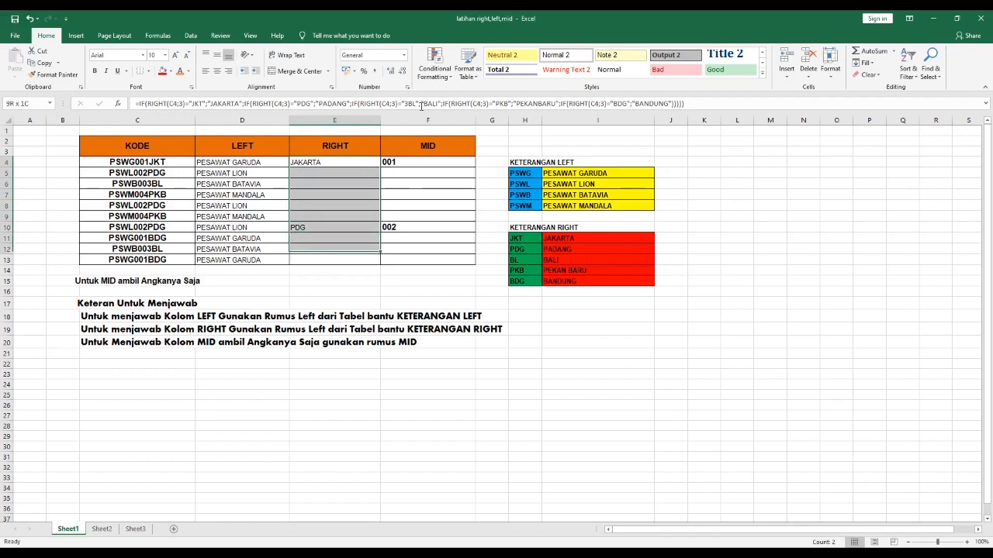
pyautogui.hotkey('ctrl', 'd')
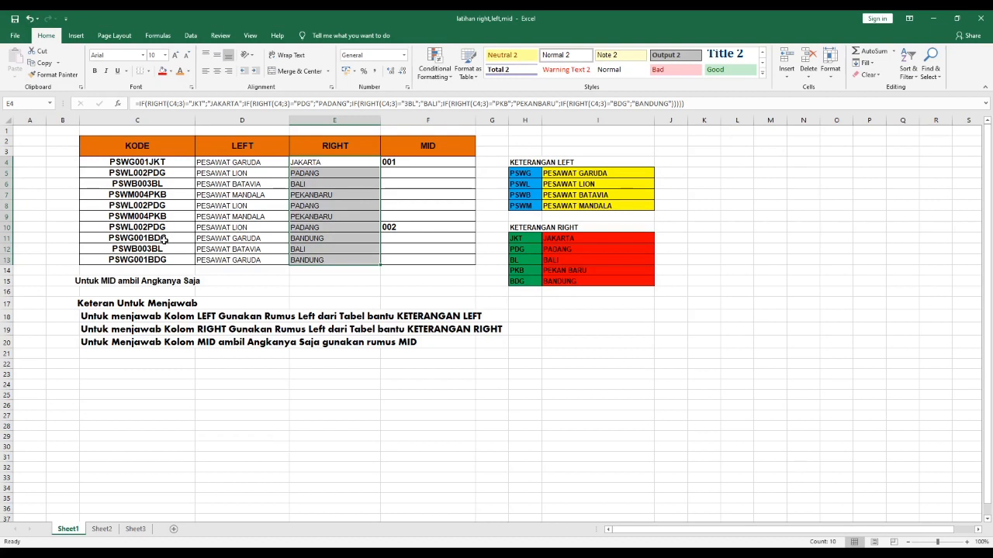
pyautogui.click(418, 164)
pyautogui.hotkey('shift', 'Down')
pyautogui.hotkey('shift', 'Down')
pyautogui.hotkey('shift', 'Down')
pyautogui.hotkey('shift', 'Down')
pyautogui.hotkey('shift', 'Down')
pyautogui.hotkey('shift', 'Down')
pyautogui.hotkey('shift', 'Down')
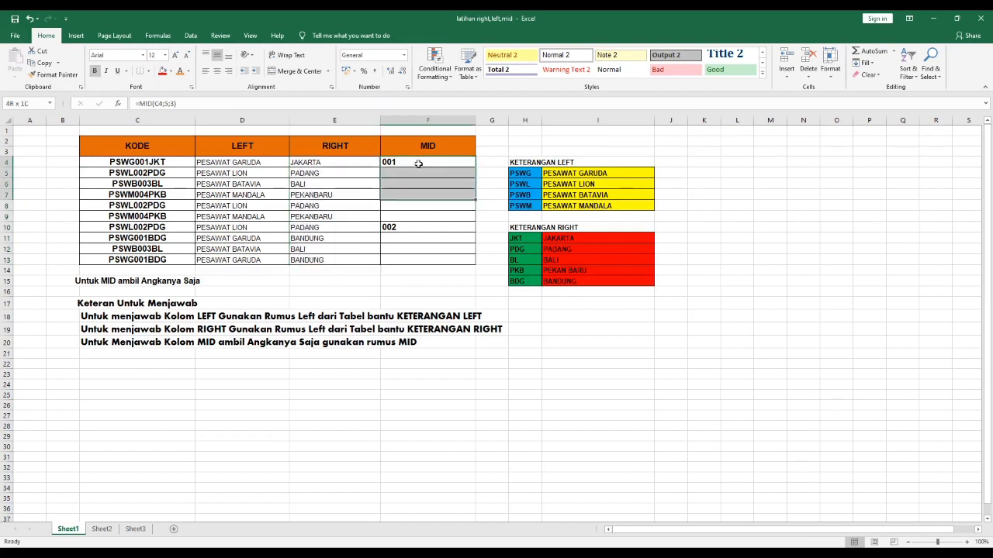
pyautogui.press('Up')
pyautogui.press('Down')
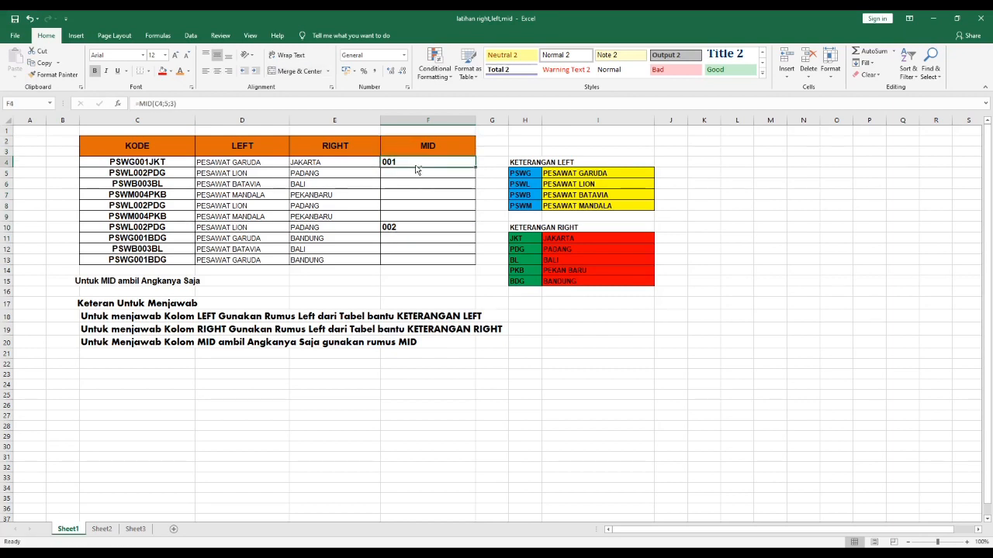
# Copy the MID formula from F4 down the MID column through F13
pyautogui.hotkey('ctrl', 'c')
pyautogui.hotkey('shift', 'Down')
pyautogui.hotkey('shift', 'Down')
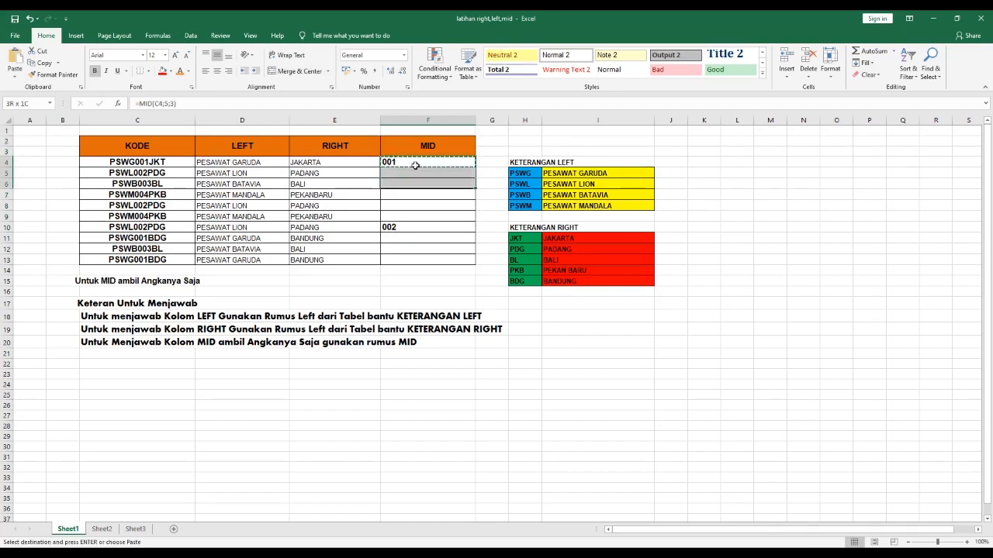
pyautogui.hotkey('shift', 'Down')
pyautogui.hotkey('shift', 'Down')
pyautogui.hotkey('shift', 'Down')
pyautogui.hotkey('shift', 'Down')
pyautogui.hotkey('shift', 'Down')
pyautogui.hotkey('shift', 'Down')
pyautogui.hotkey('shift', 'Down')
pyautogui.press('Return')
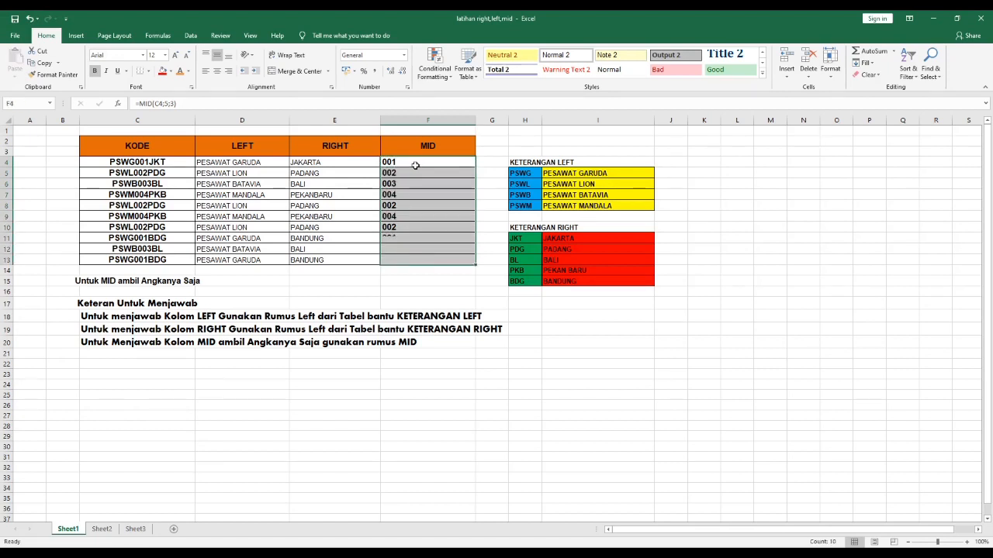
pyautogui.click(461, 308)
pyautogui.click(409, 290)
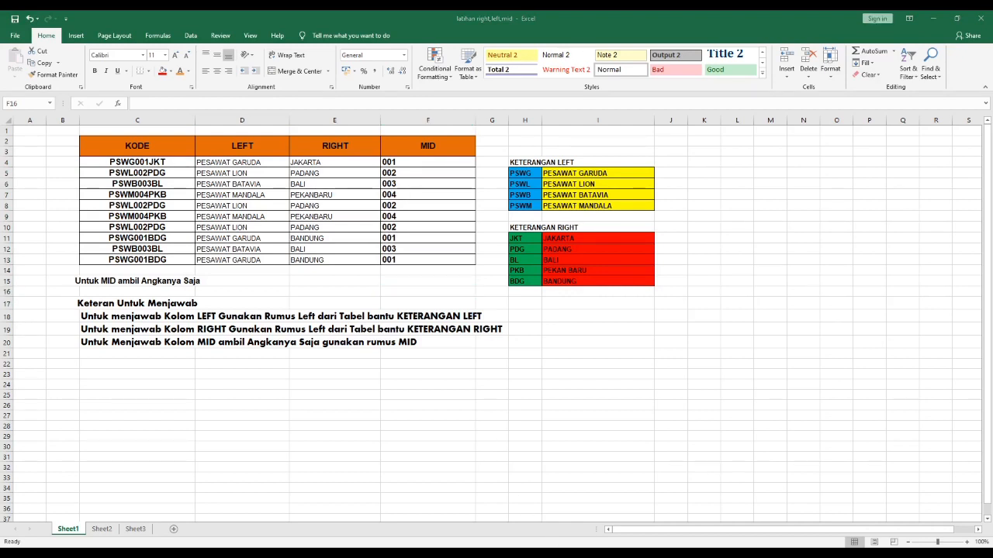
# In the "latihan and dan or" workbook, enter the text MICROSFT EXCEL in the yellow cell H20
pyautogui.click(643, 470)
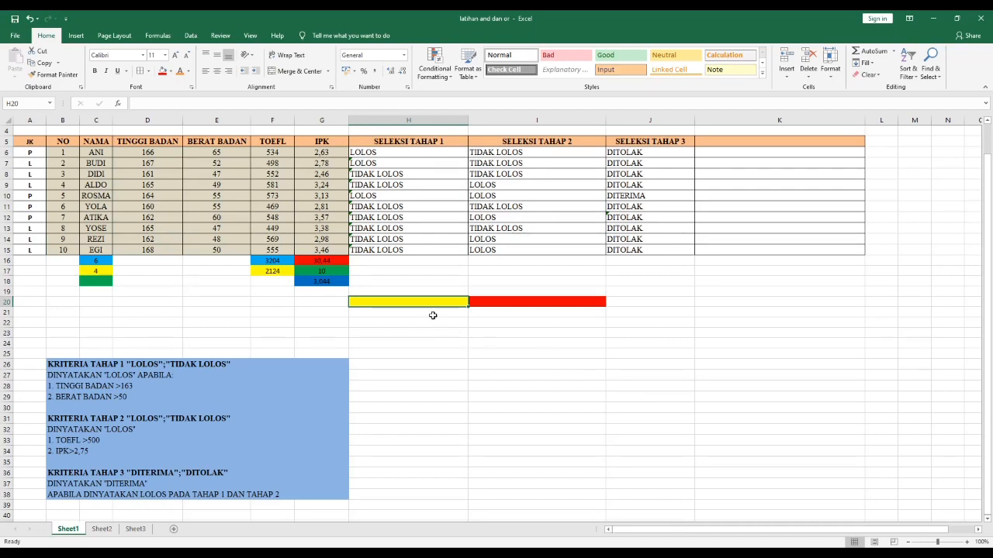
pyautogui.write('MI')
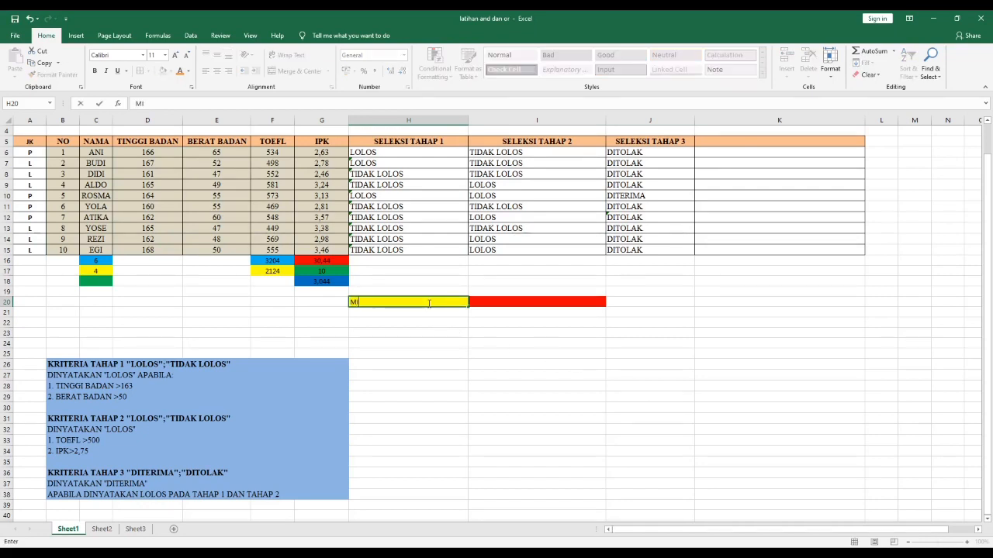
pyautogui.write('CROSFT EXCEL')
# Convert the H20 text to proper case in the red cell I20 with =PROPER(H20)
pyautogui.click(508, 302)
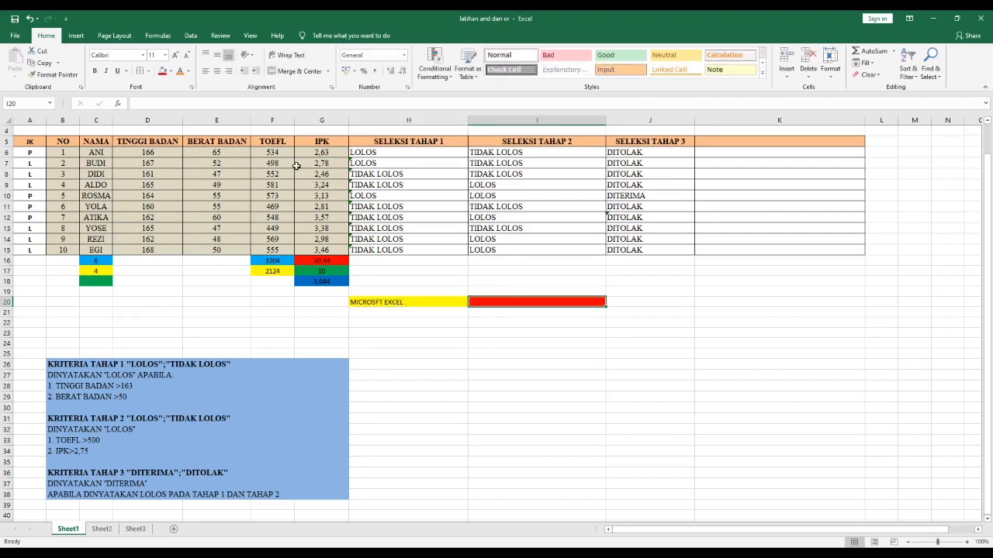
pyautogui.write('=pro')
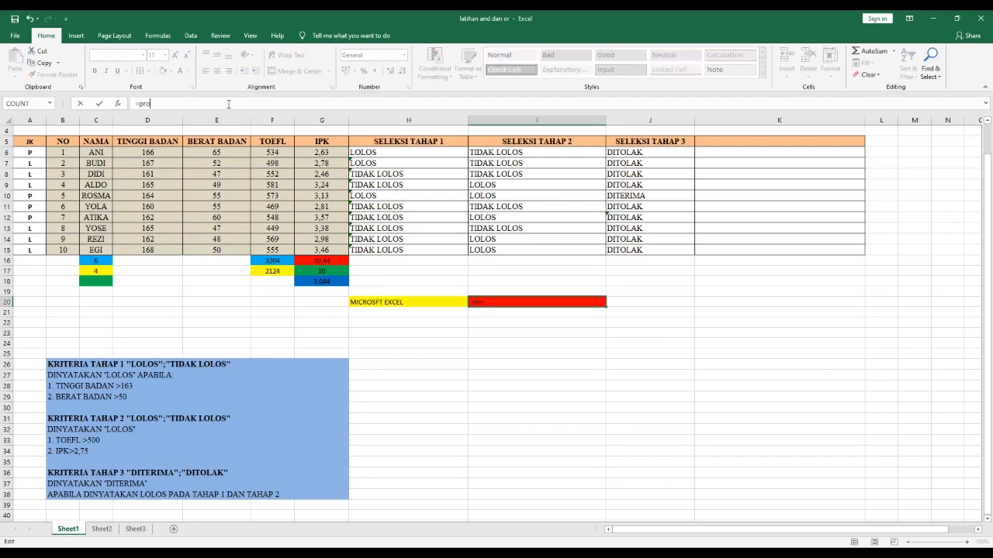
pyautogui.write('p')
pyautogui.press('Tab')
pyautogui.click(410, 302)
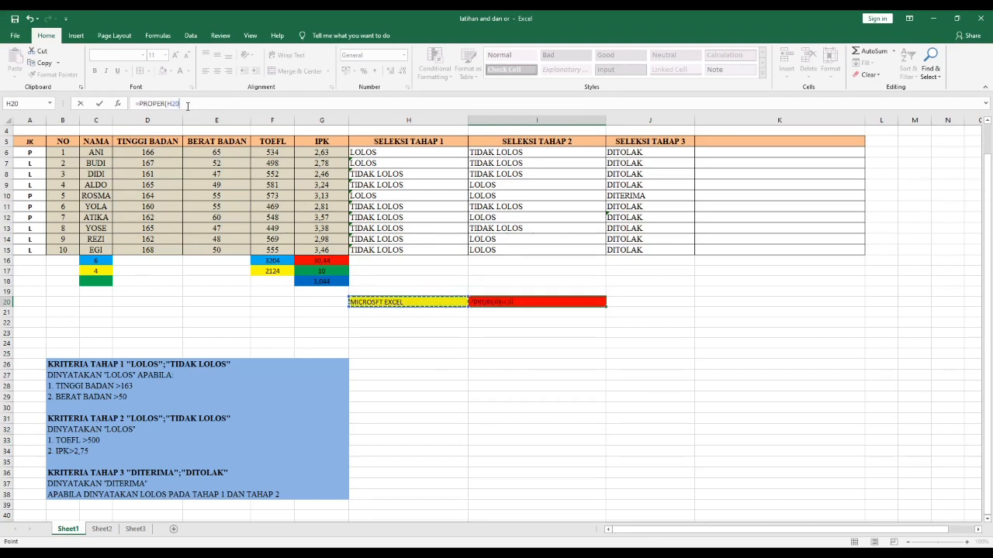
pyautogui.write(')')
pyautogui.press('Return')
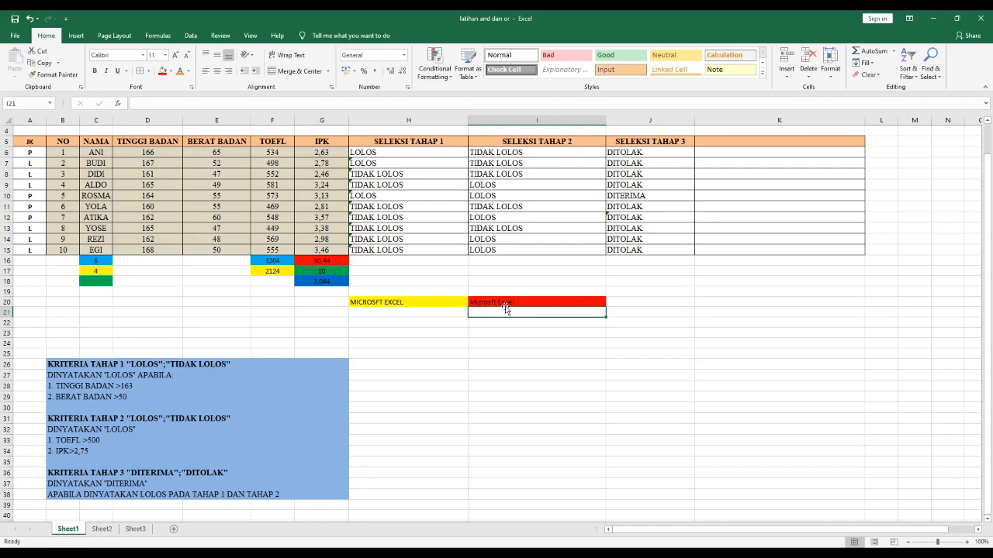
pyautogui.click(570, 553)
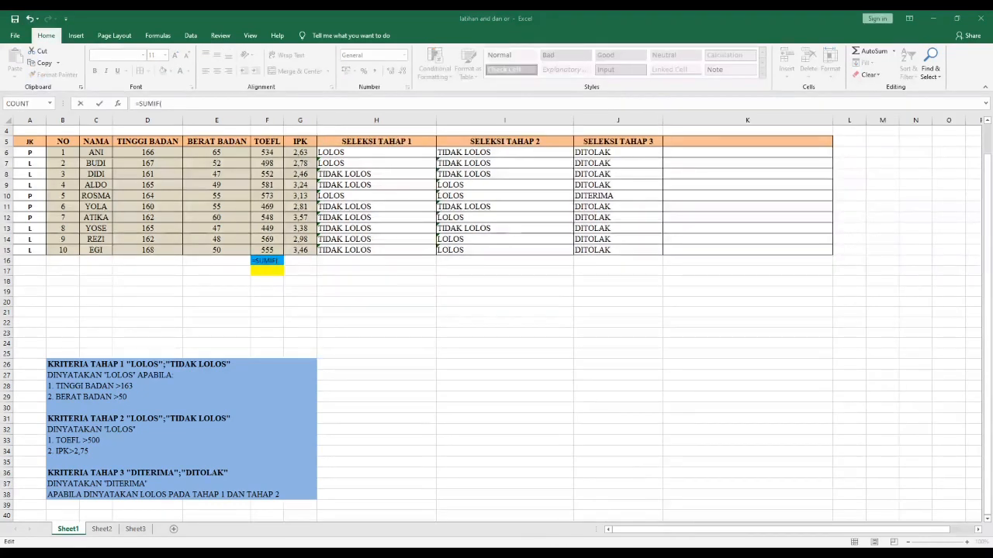
pyautogui.click(568, 523)
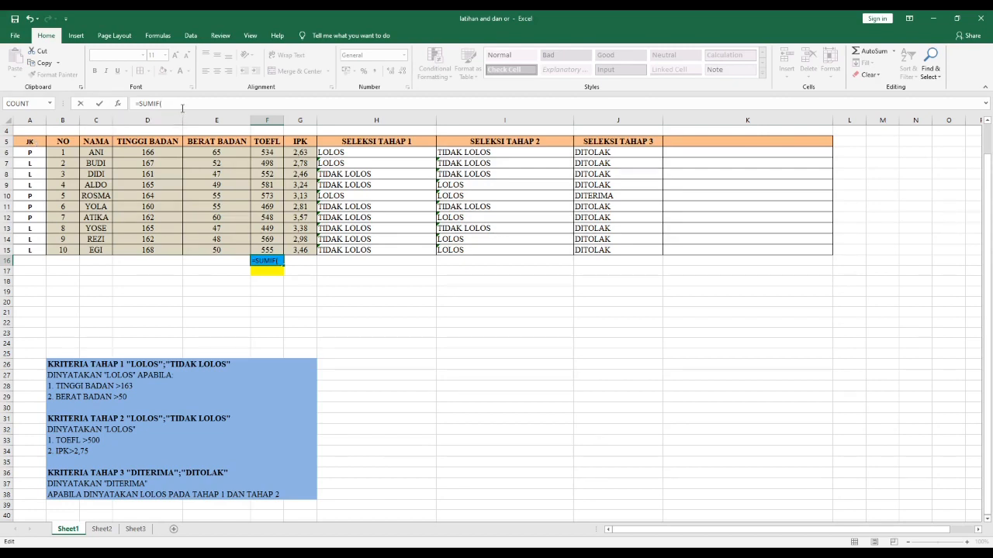
# Complete the F16 formula as =SUMIF(A6:A15;"L";F6:F15) to total the TOEFL scores for L, and center the result
pyautogui.write('A6:A15')
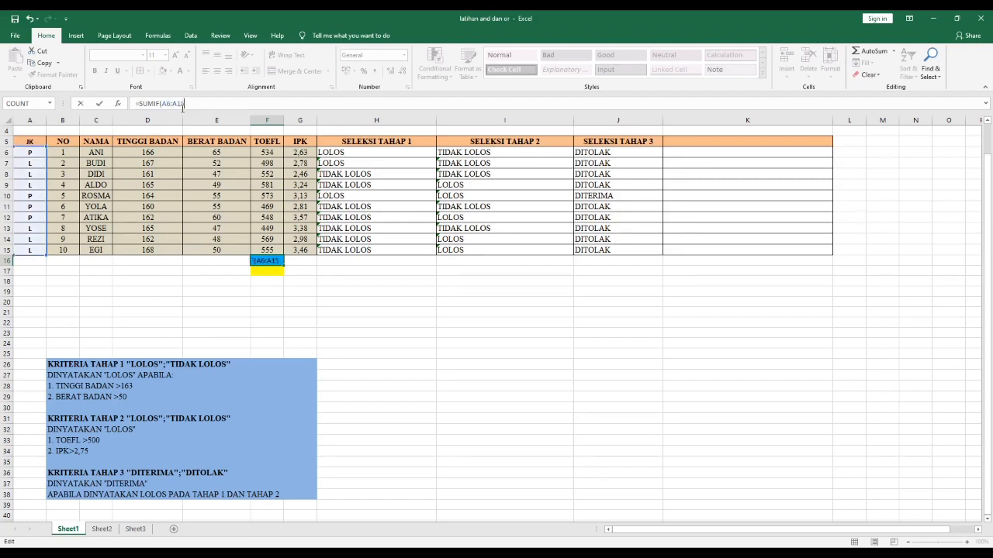
pyautogui.write(';"L"')
pyautogui.write(';F6:F1')
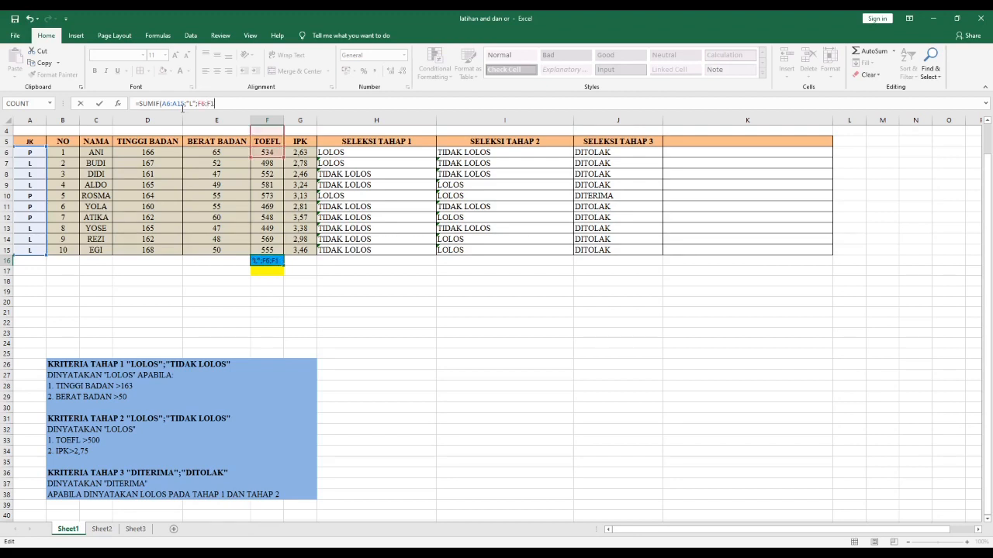
pyautogui.write('5)')
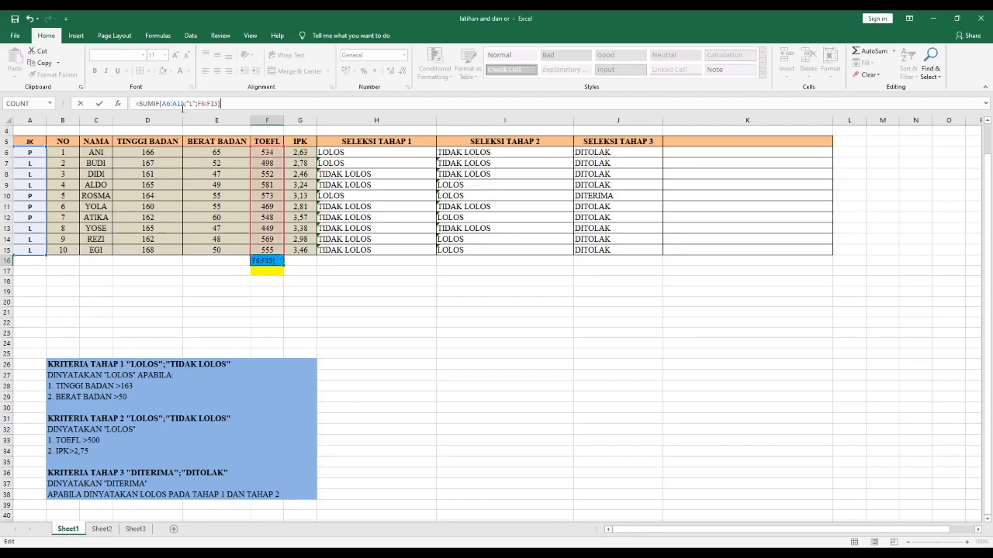
pyautogui.press('Return')
pyautogui.press('Up')
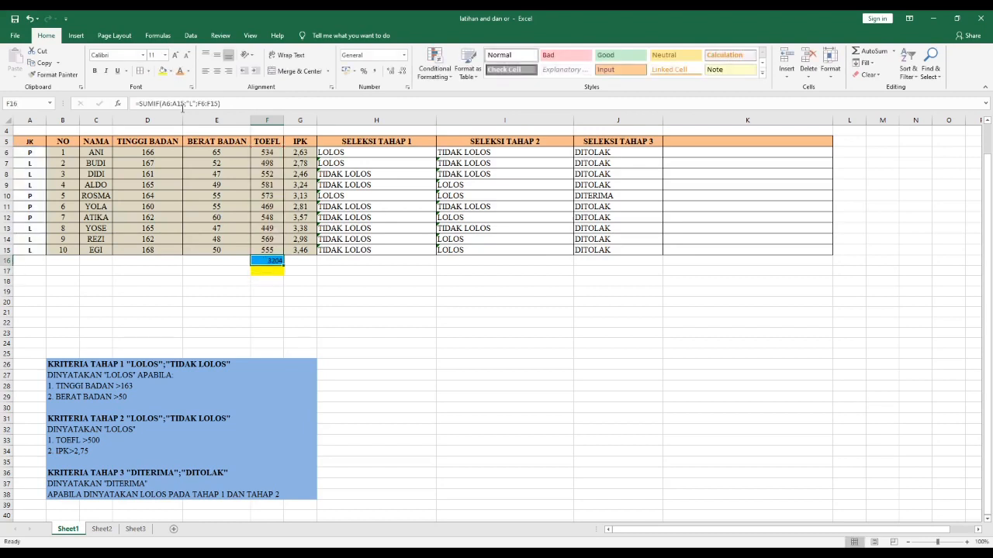
pyautogui.click(217, 71)
# Total the TOEFL scores for P in F17 with =SUMIF(A6:A15;"P";F6:F15) and center the result
pyautogui.click(266, 270)
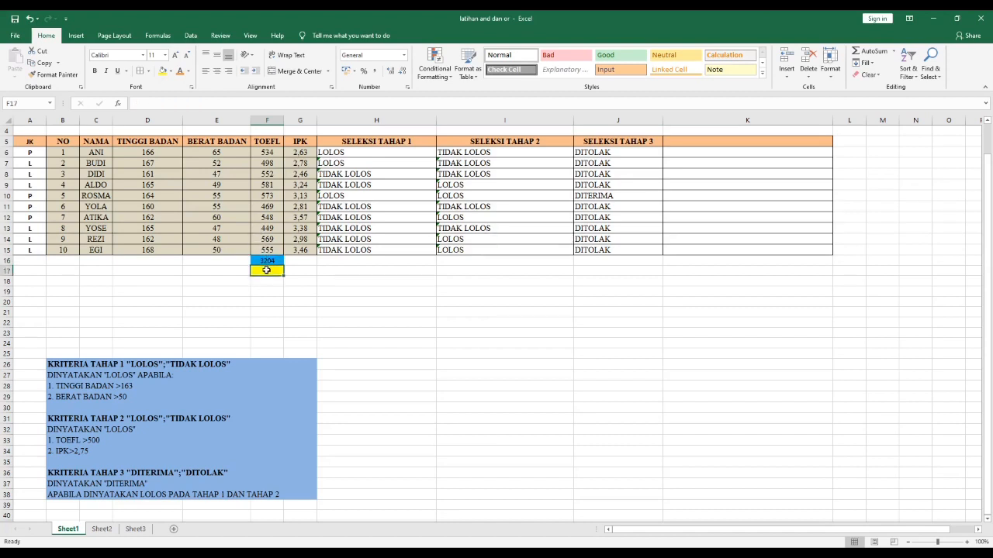
pyautogui.click(154, 103)
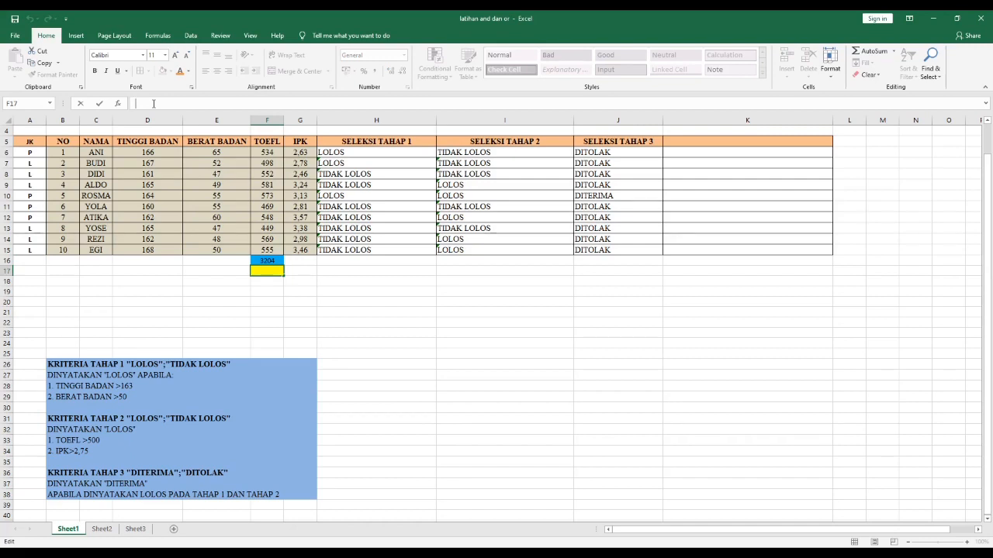
pyautogui.write('=S')
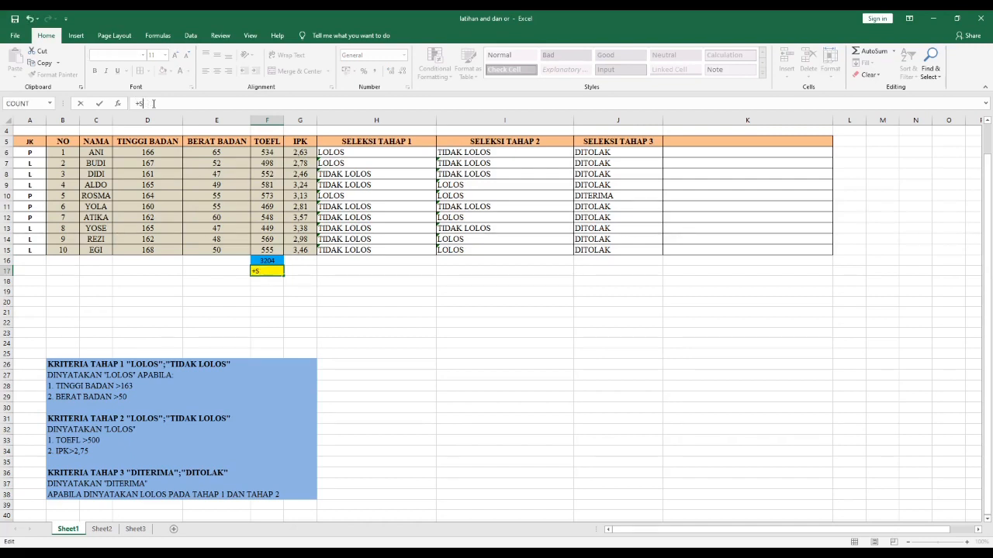
pyautogui.write('UMIF(A6')
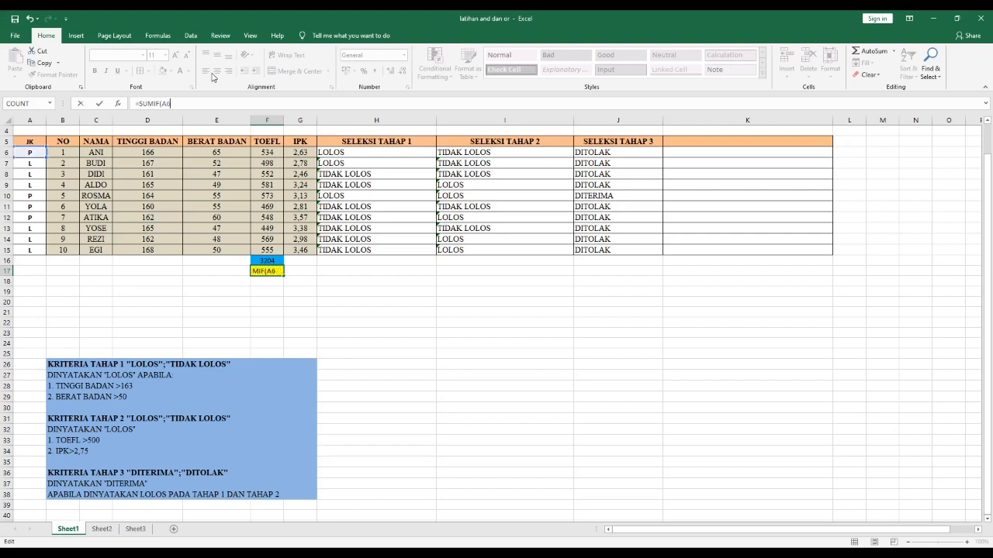
pyautogui.write(':A15;')
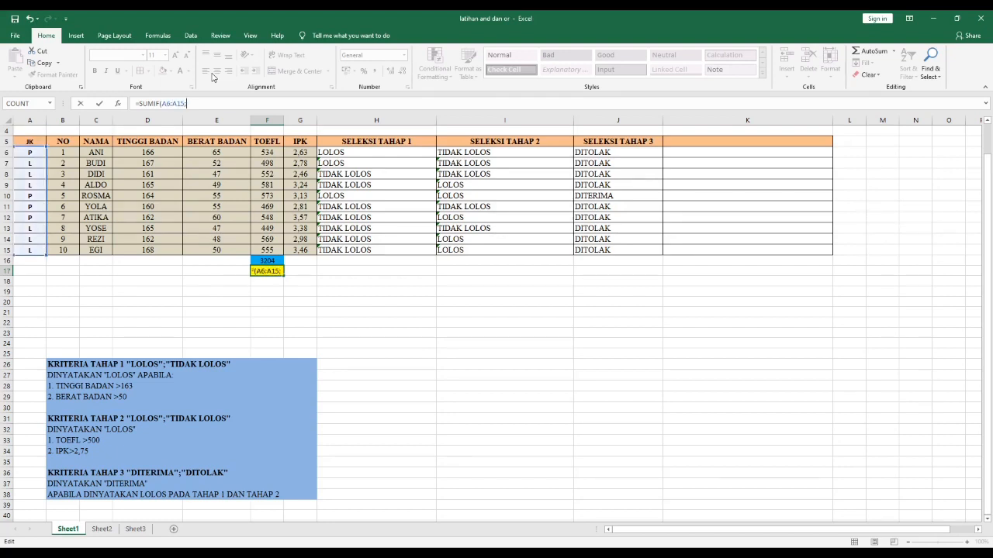
pyautogui.write('"P";E')
pyautogui.press('BackSpace')
pyautogui.write('F6:F15')
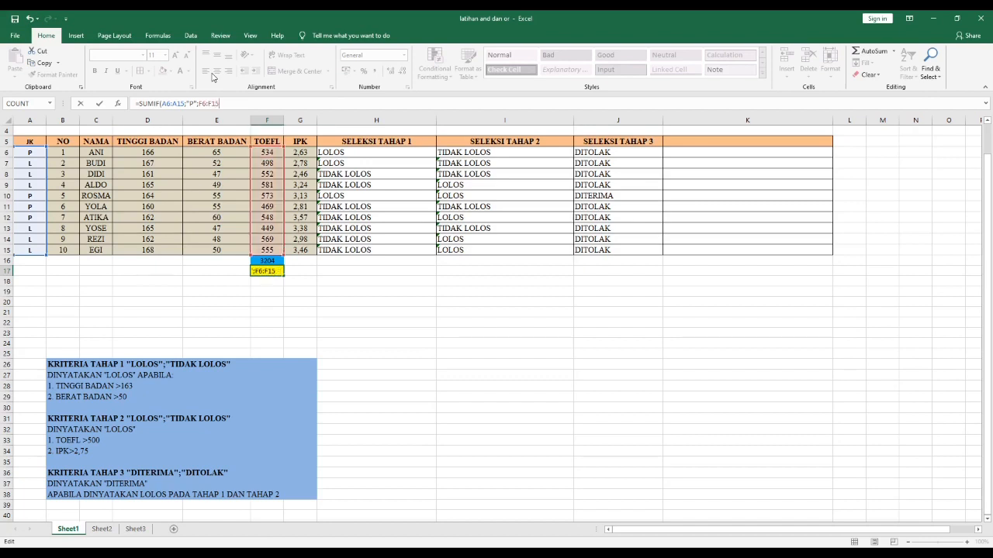
pyautogui.press('Return')
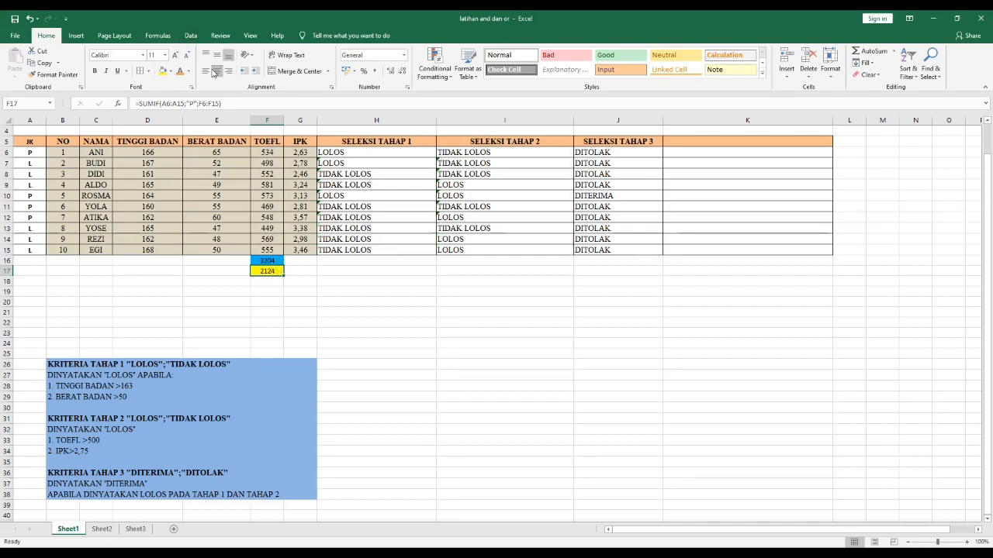
pyautogui.click(268, 261)
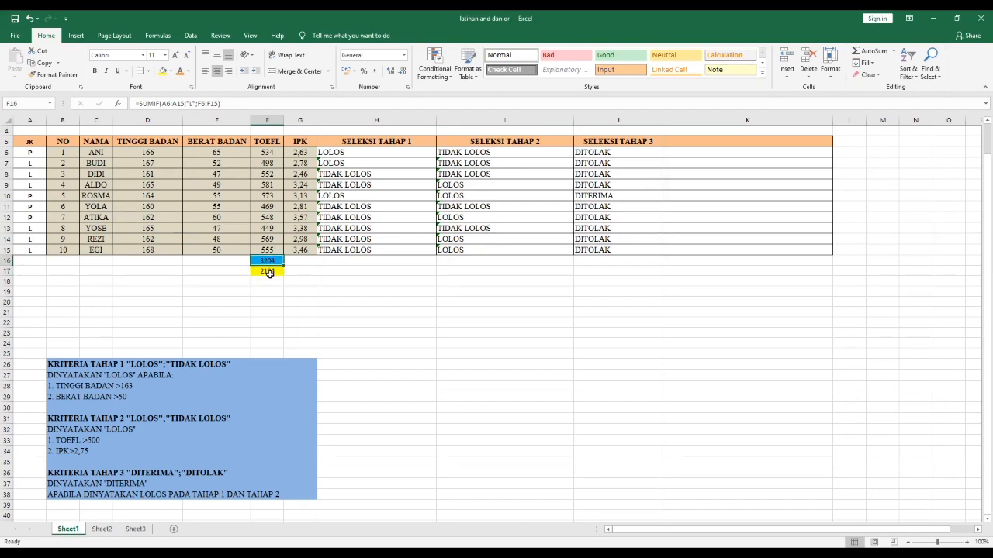
pyautogui.click(268, 271)
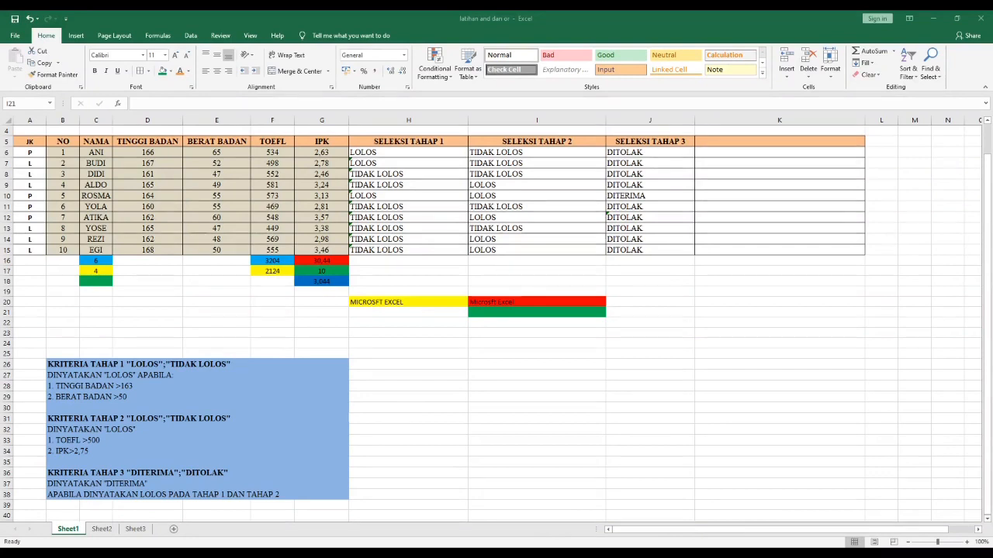
# Convert the I20 text to uppercase in the green cell I21 with =UPPER(I20)
pyautogui.click(562, 540)
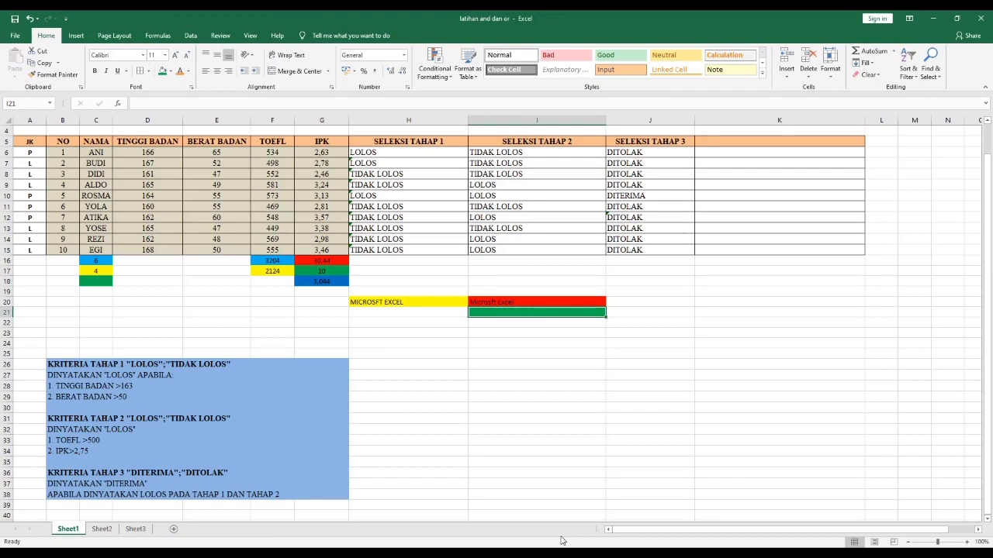
pyautogui.click(412, 301)
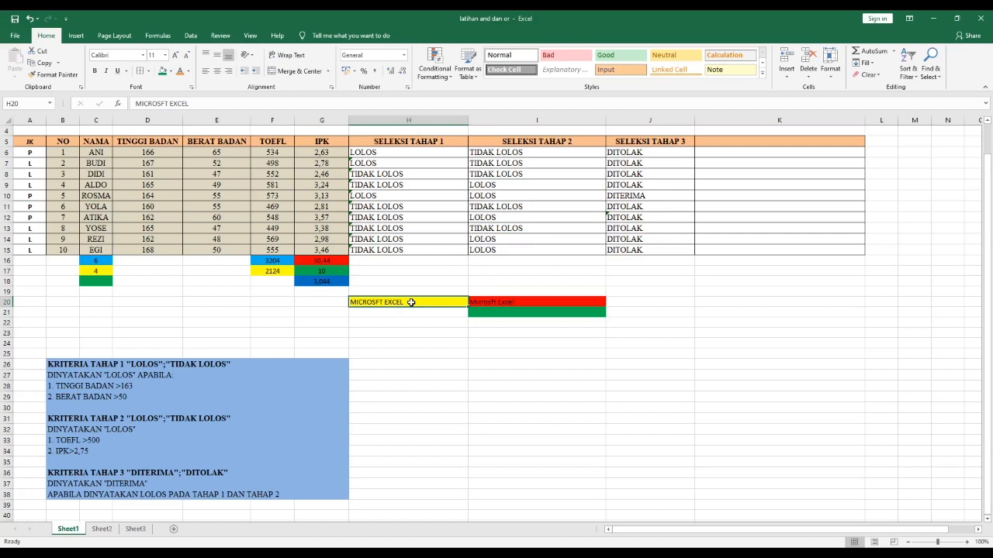
pyautogui.click(523, 302)
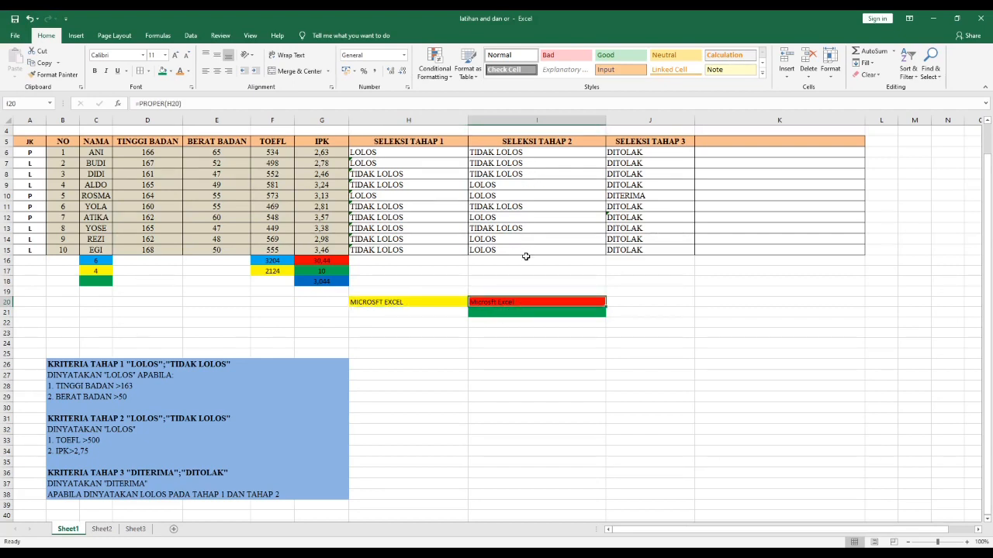
pyautogui.click(497, 315)
pyautogui.click(158, 102)
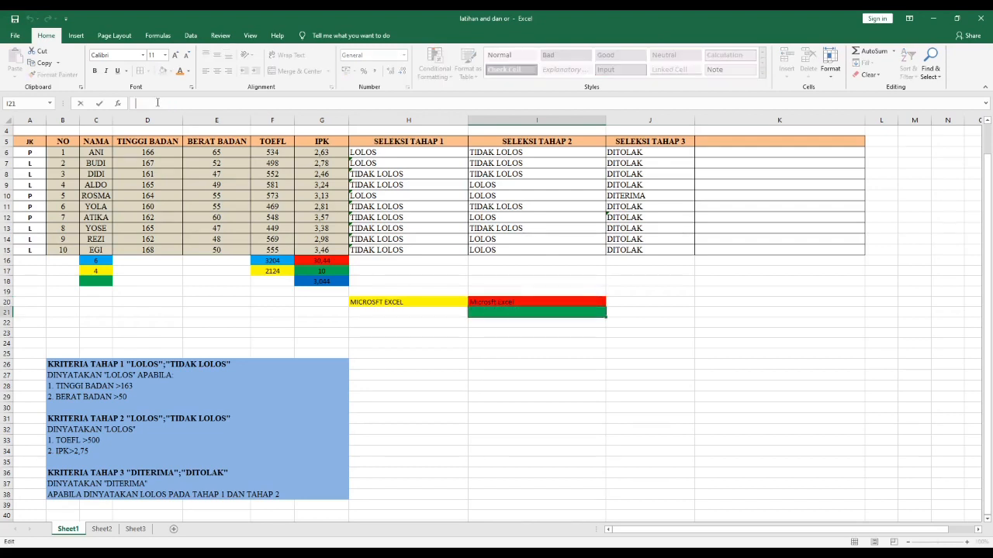
pyautogui.write('=UP')
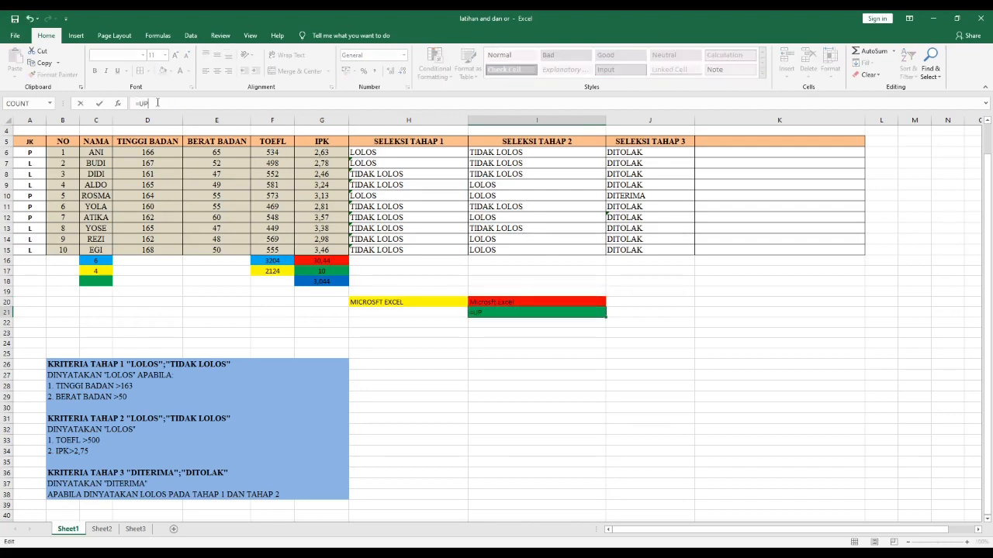
pyautogui.write('PER(')
pyautogui.click(512, 302)
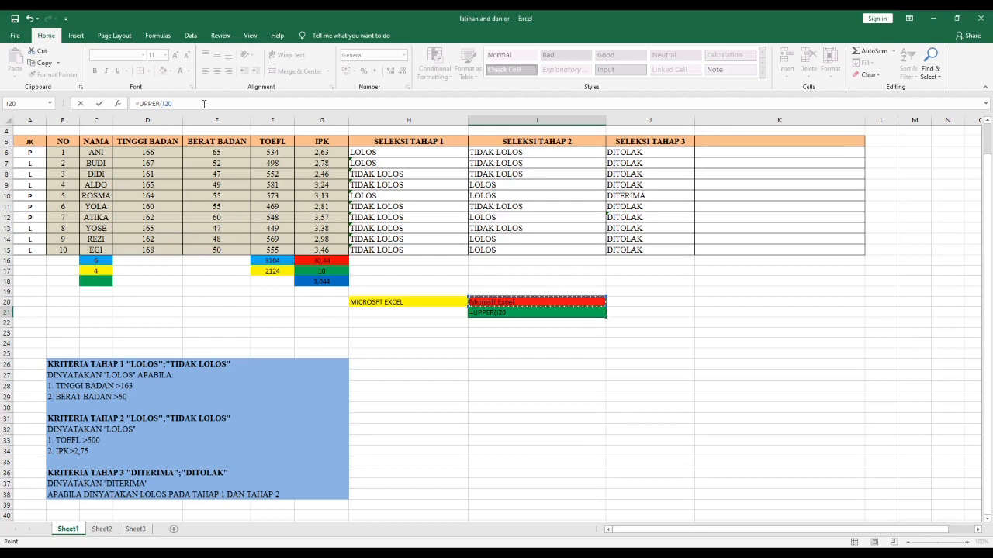
pyautogui.press('Return')
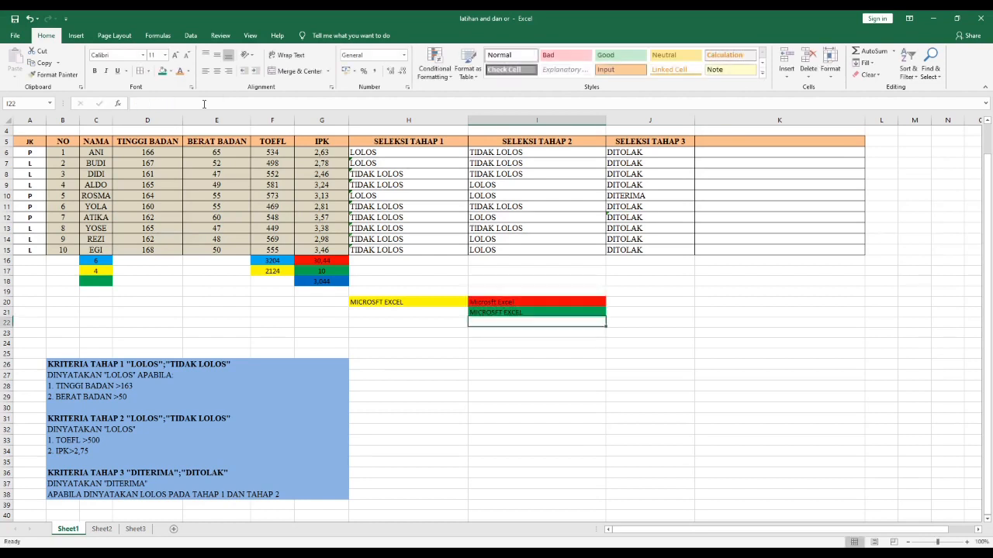
pyautogui.click(539, 313)
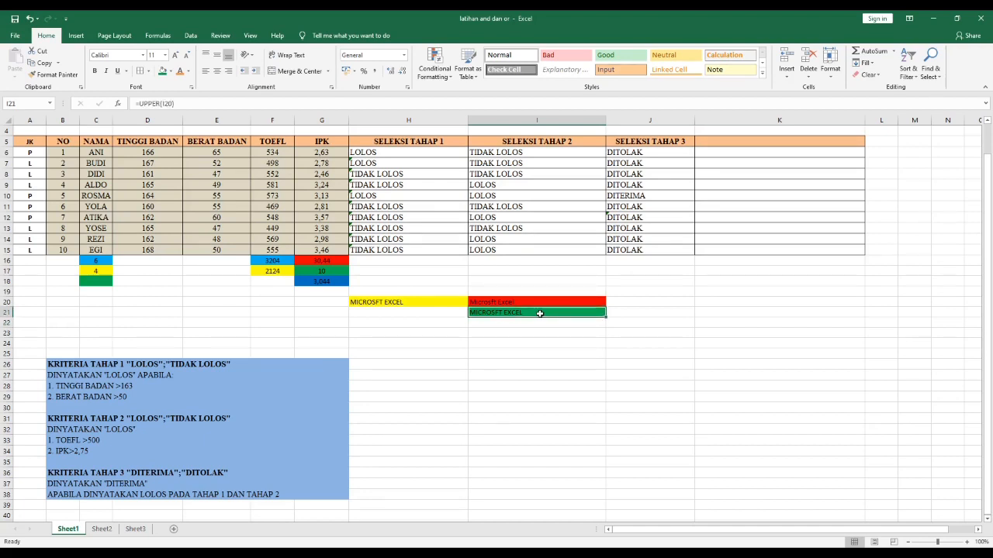
# Switch to the "latihan right,left,mid" workbook and join the LEFT, RIGHT and MID values in B4 with =CONCATENATE(D4;E4;F4)
pyautogui.click(530, 554)
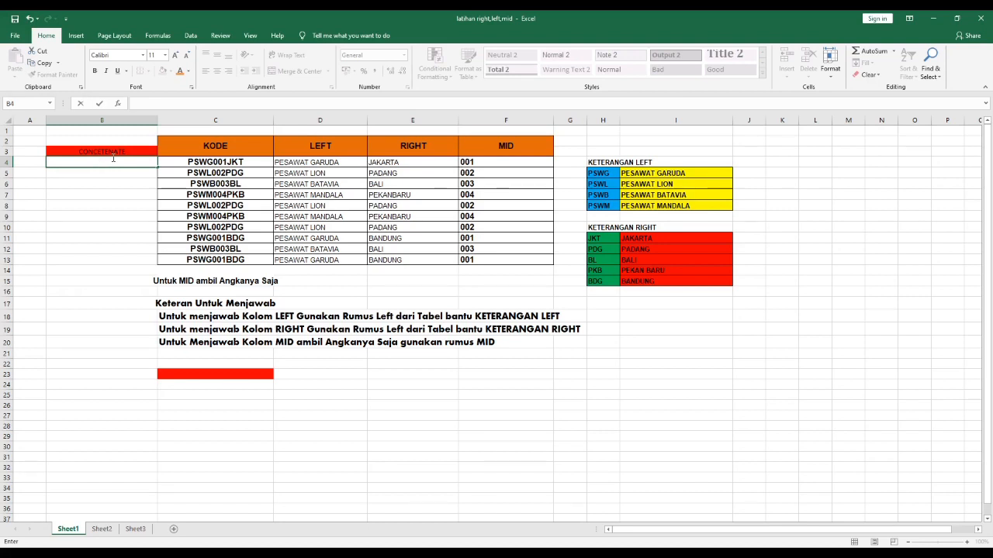
pyautogui.write('=CON')
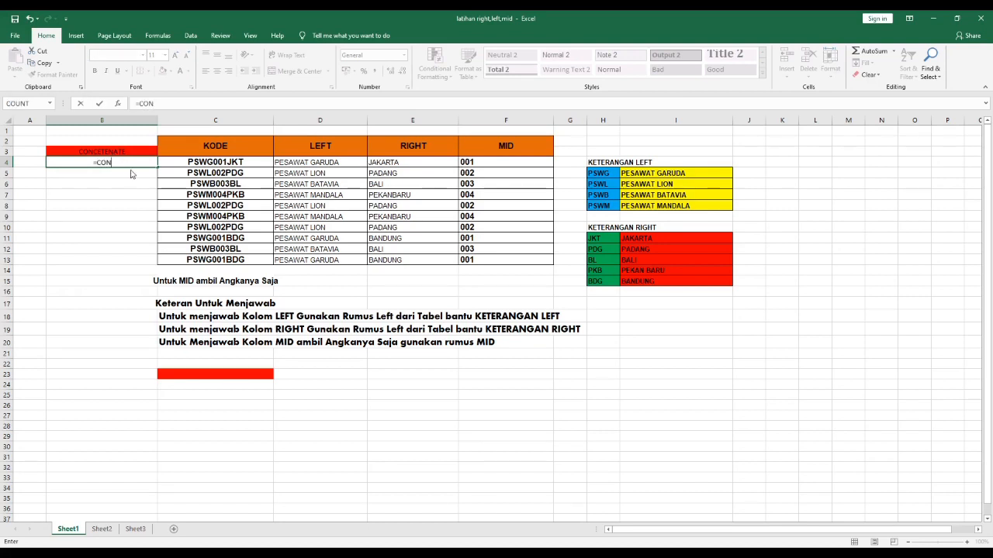
pyautogui.press('Tab')
pyautogui.click(334, 164)
pyautogui.write(';')
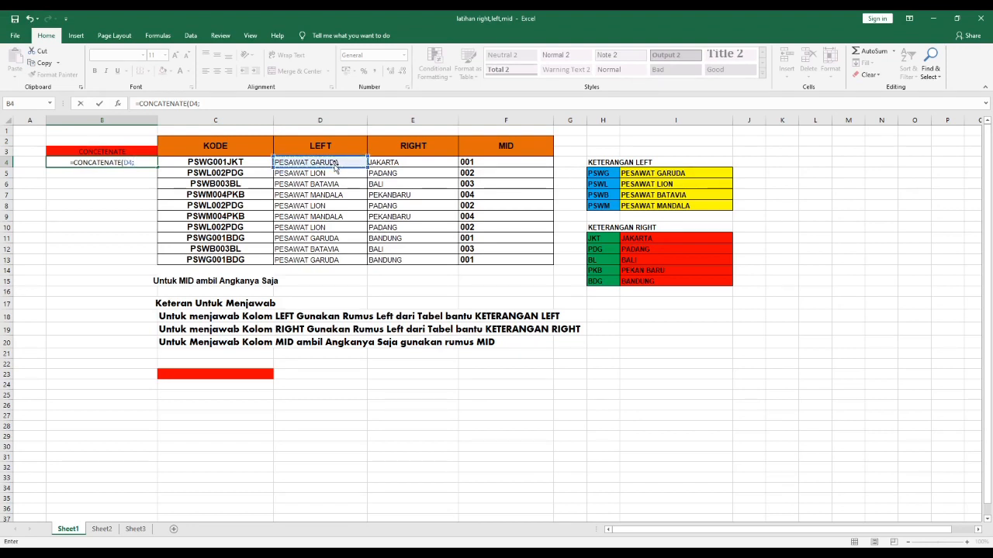
pyautogui.click(394, 164)
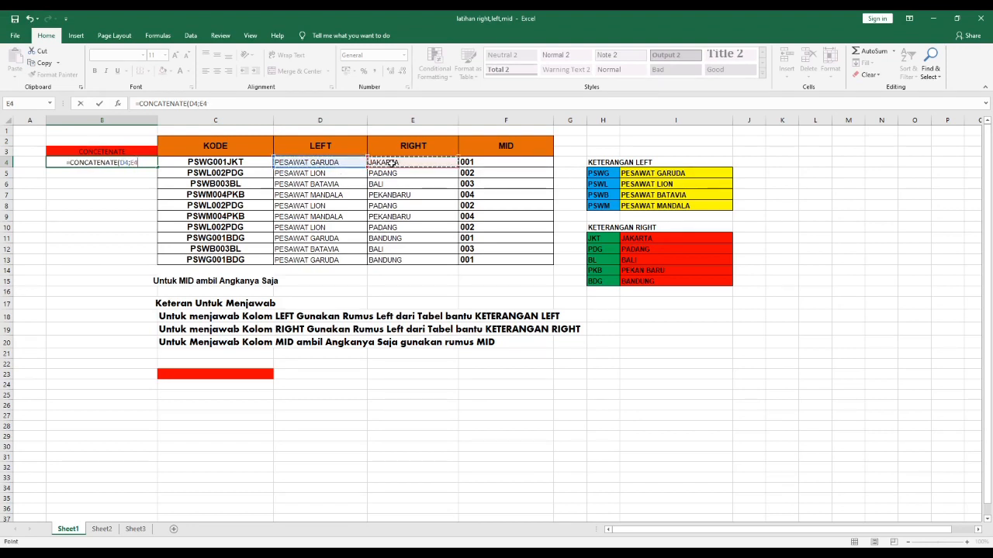
pyautogui.write(';')
pyautogui.click(486, 166)
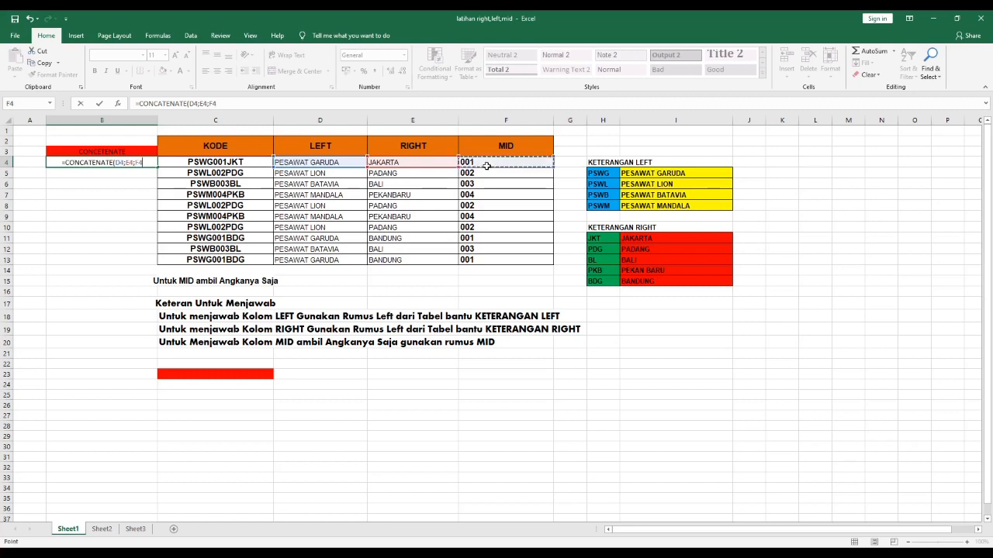
pyautogui.write(')')
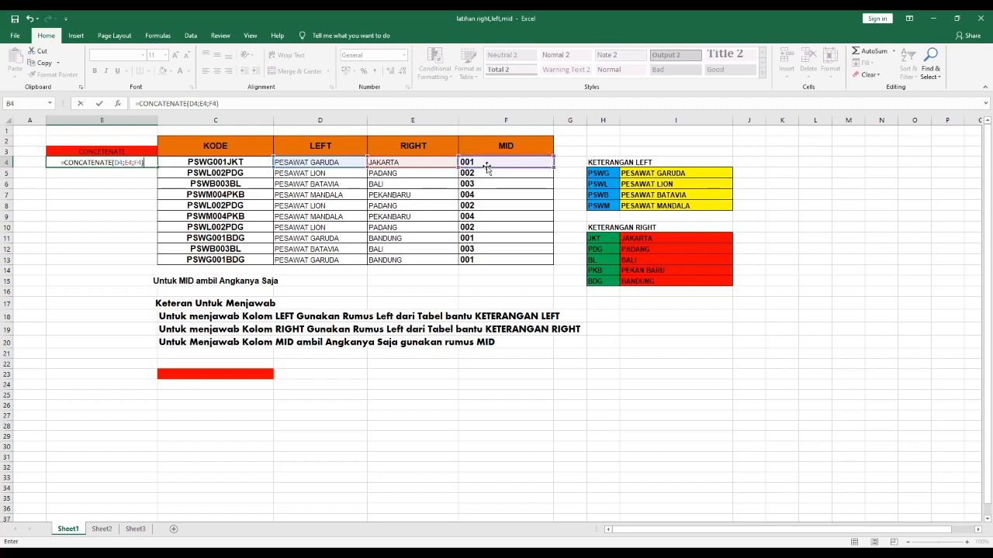
pyautogui.press('Return')
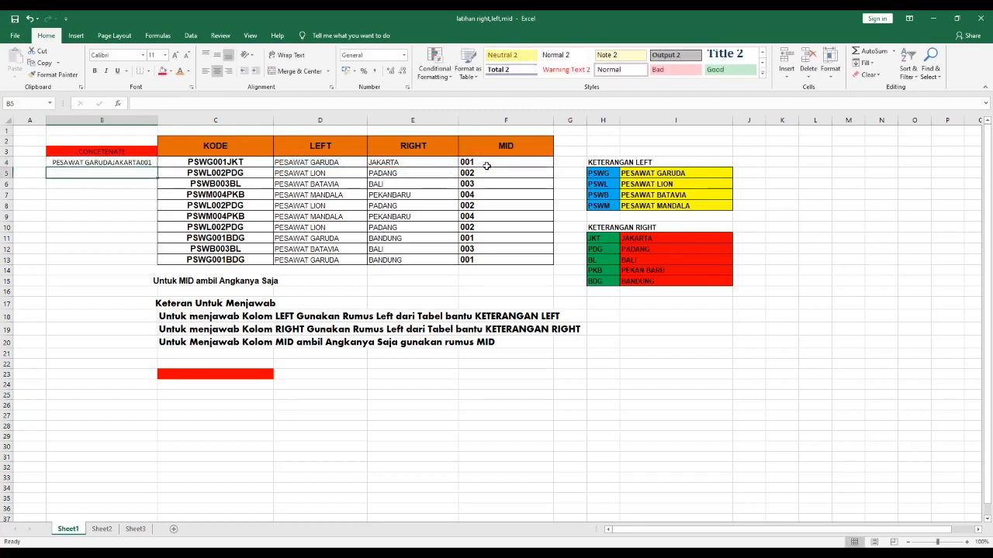
# Copy the B4 CONCATENATE formula down through B13 and widen column B to fit the joined text
pyautogui.press('Up')
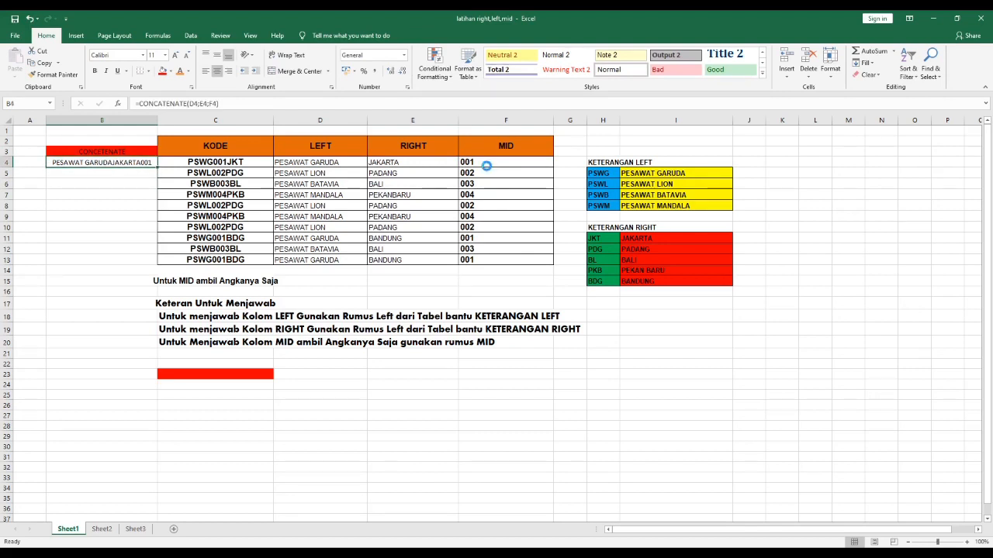
pyautogui.hotkey('ctrl', 'c')
pyautogui.hotkey('shift', 'Down')
pyautogui.hotkey('shift', 'Down')
pyautogui.hotkey('shift', 'Down')
pyautogui.hotkey('shift', 'Down')
pyautogui.hotkey('shift', 'Down')
pyautogui.hotkey('shift', 'Down')
pyautogui.hotkey('shift', 'Down')
pyautogui.hotkey('shift', 'Down')
pyautogui.hotkey('shift', 'Down')
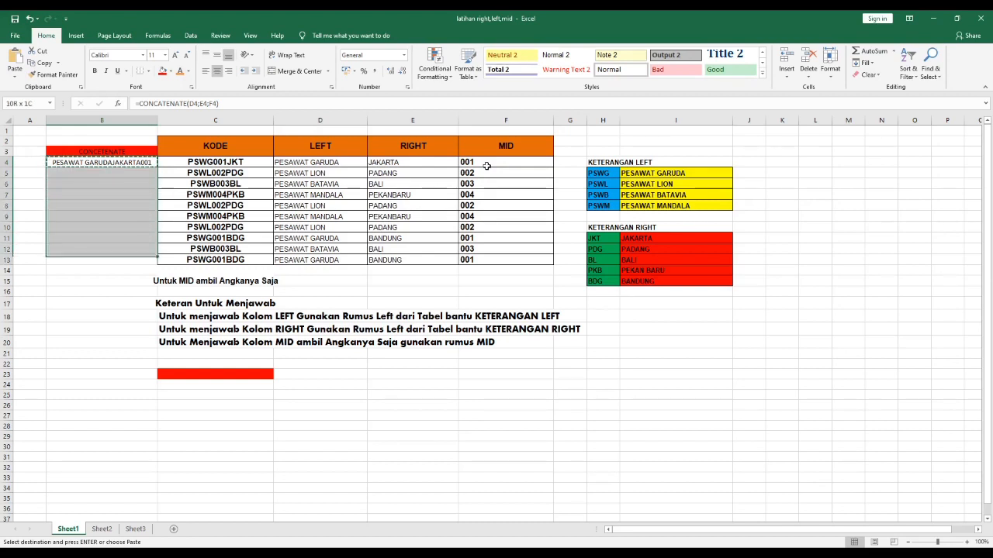
pyautogui.press('Return')
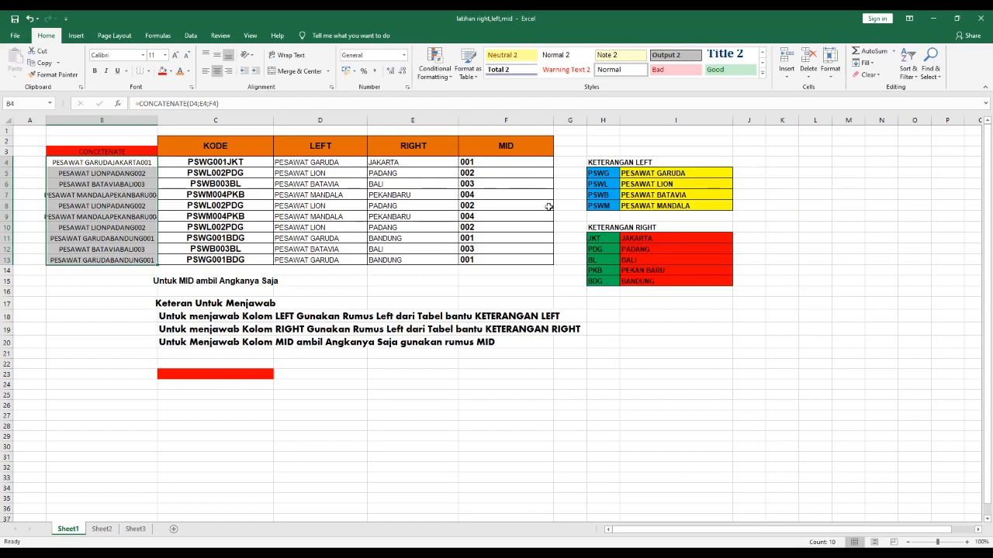
pyautogui.moveTo(158, 119); pyautogui.dragTo(175, 119)
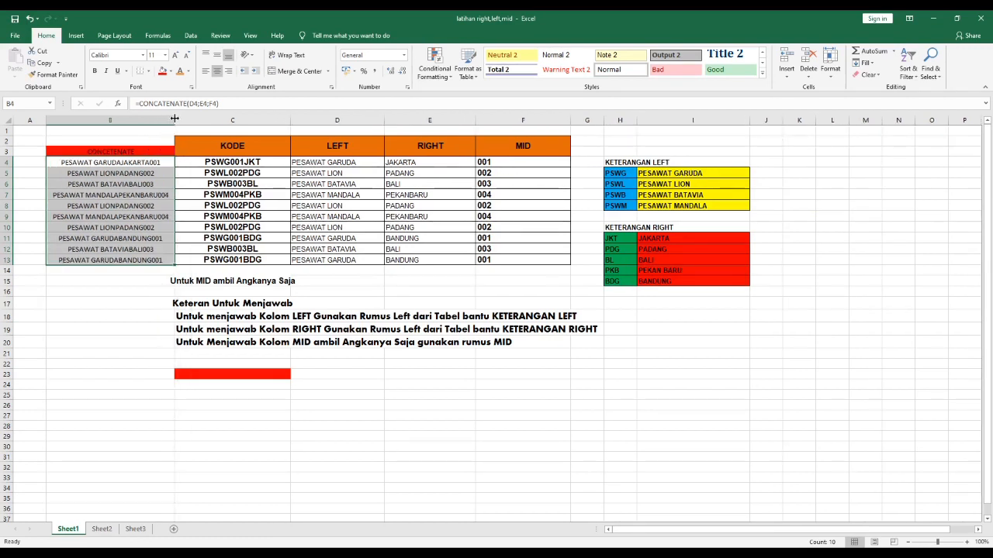
# Switch to the MID SEMESTER workbook and clear the unfinished HLOOKUP formula from the first NAMA COUNTER cell, F10
pyautogui.click(575, 553)
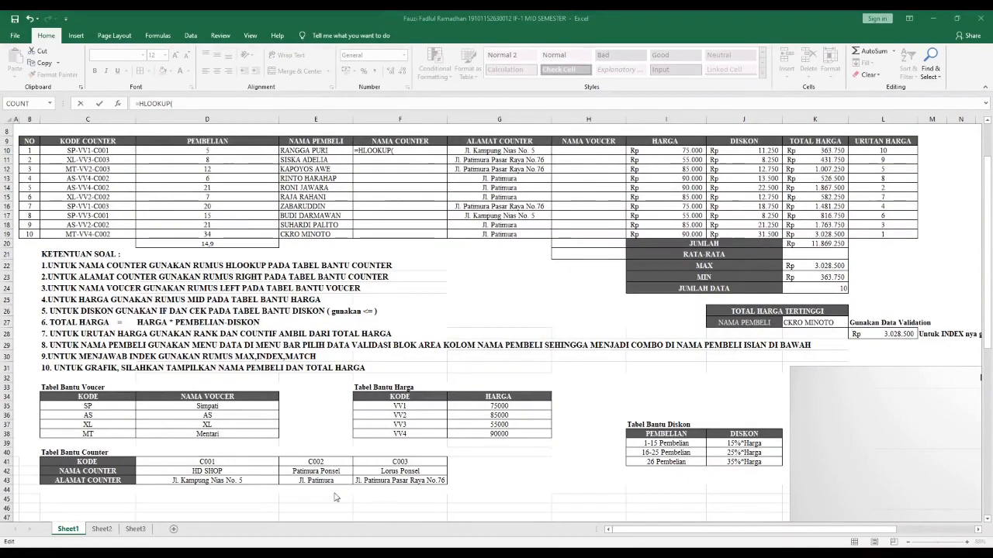
pyautogui.click(272, 508)
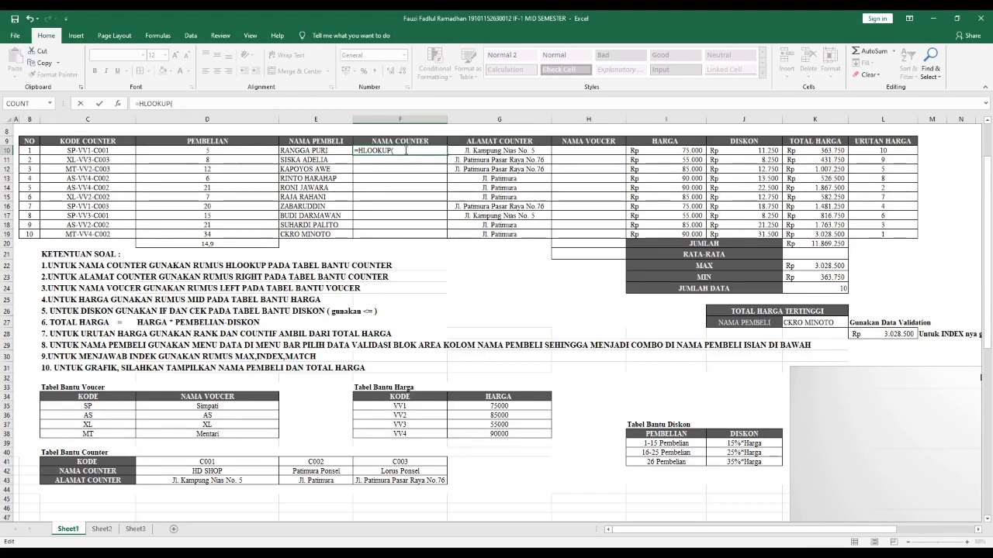
pyautogui.press('BackSpace')
pyautogui.press('Escape')
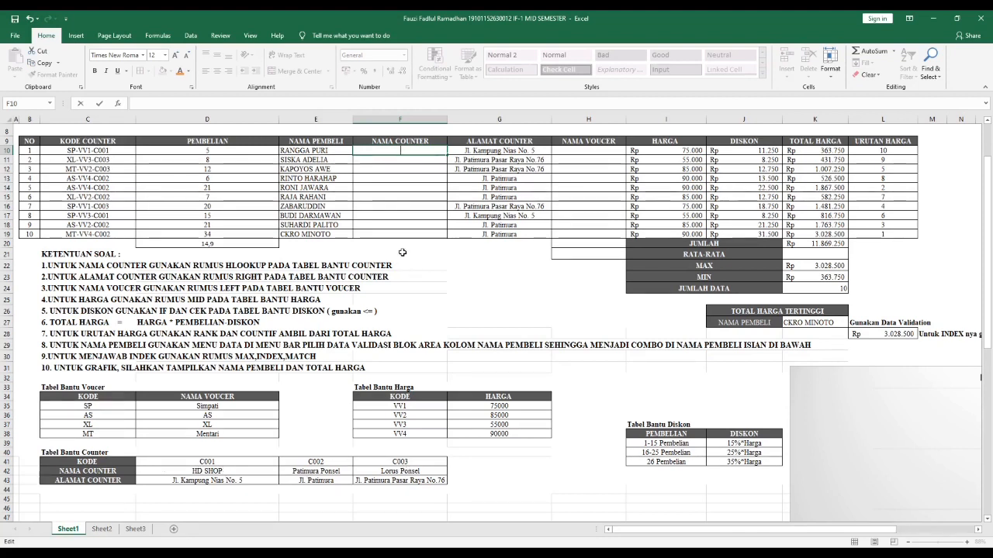
# Start the NAMA COUNTER formula in F10 with =HLOOKUP(RIGHT(C10;4); to look up the last four characters of the counter code
pyautogui.write('=HLO')
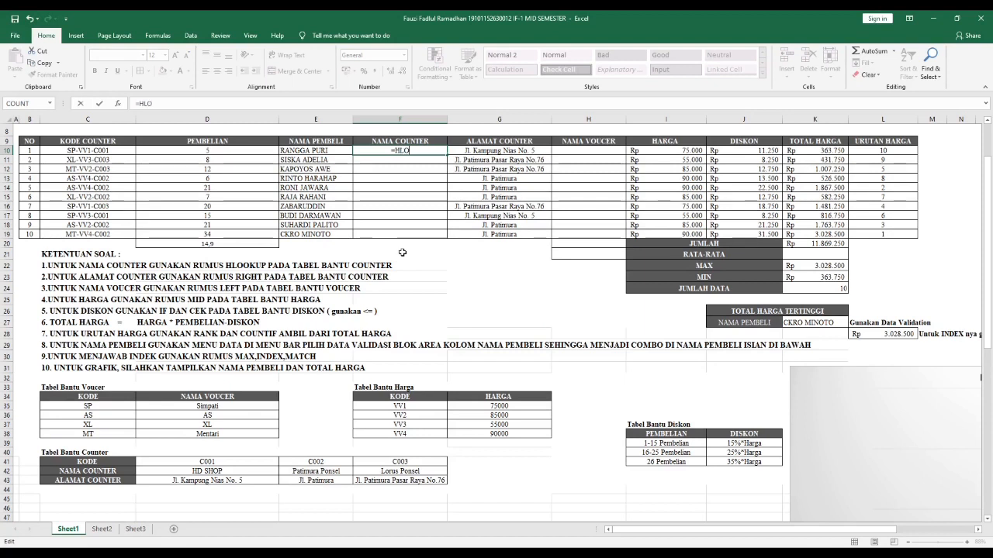
pyautogui.doubleClick(418, 163)
pyautogui.click(108, 152)
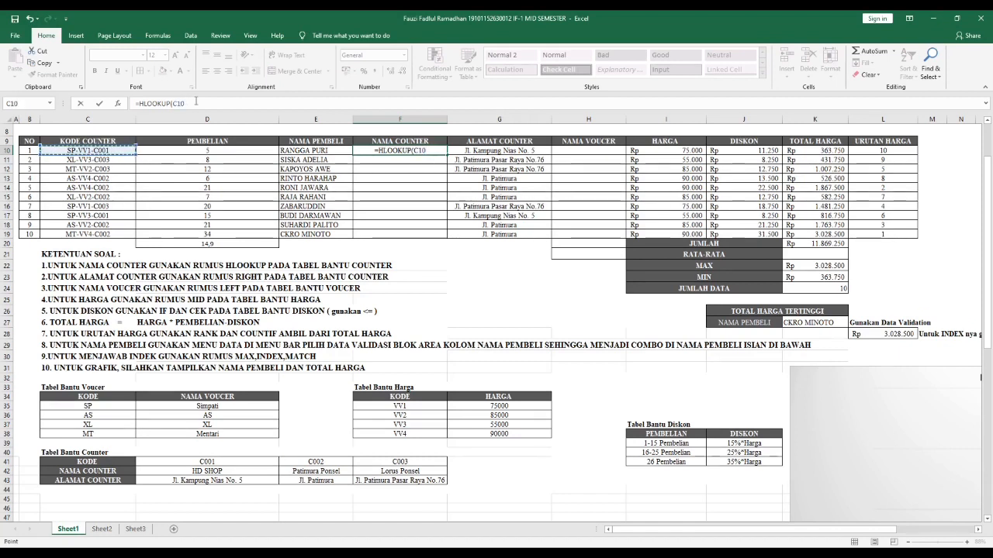
pyautogui.write(';')
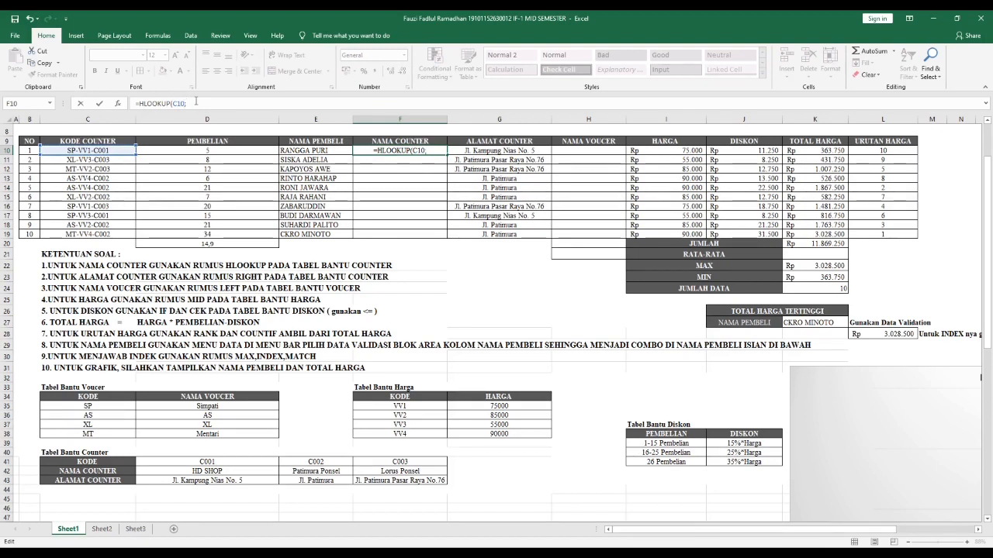
pyautogui.write('R')
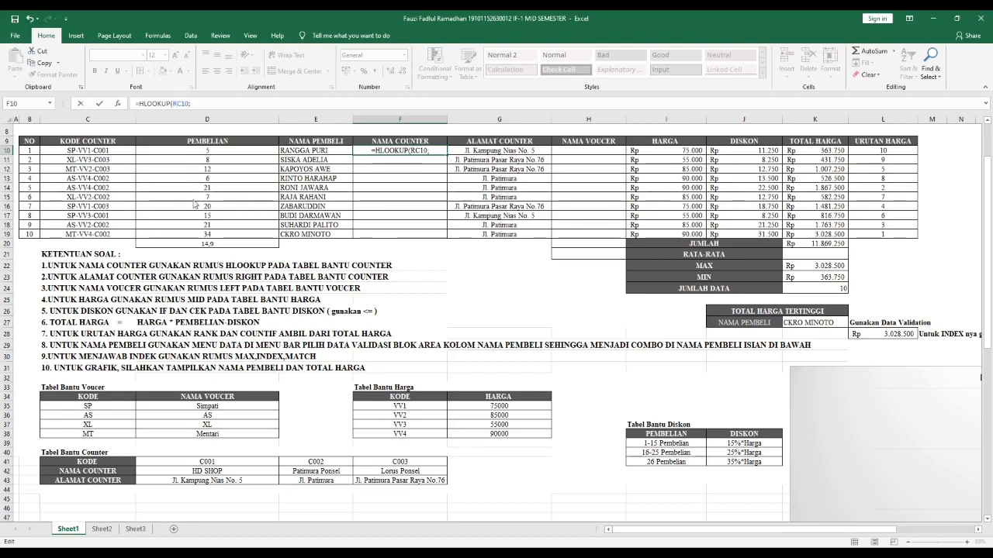
pyautogui.write('IGHT(')
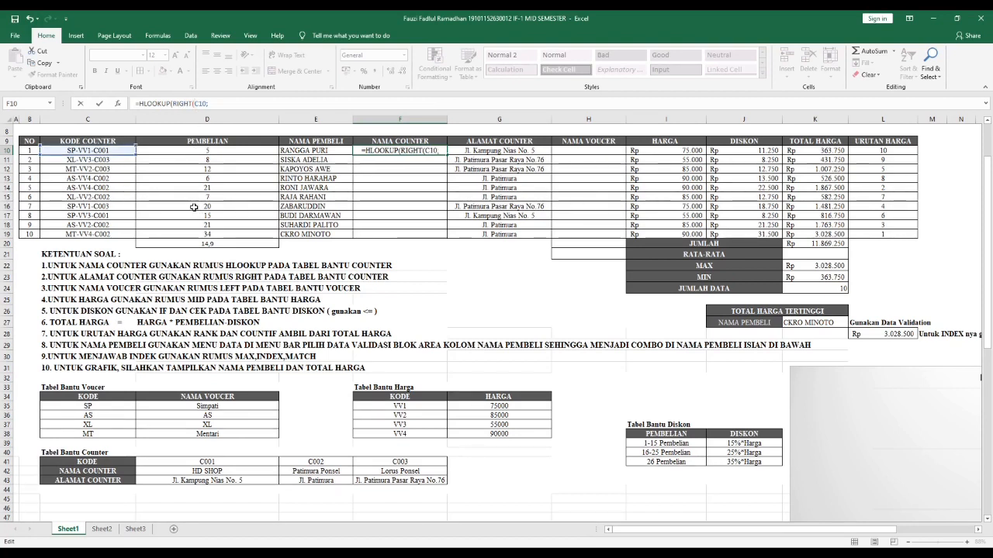
pyautogui.write('4')
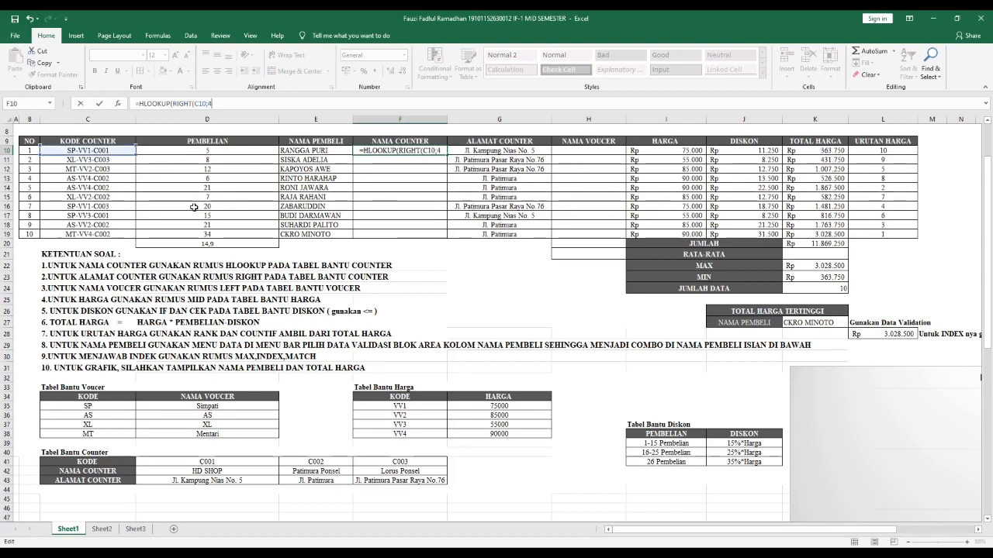
pyautogui.write(');')
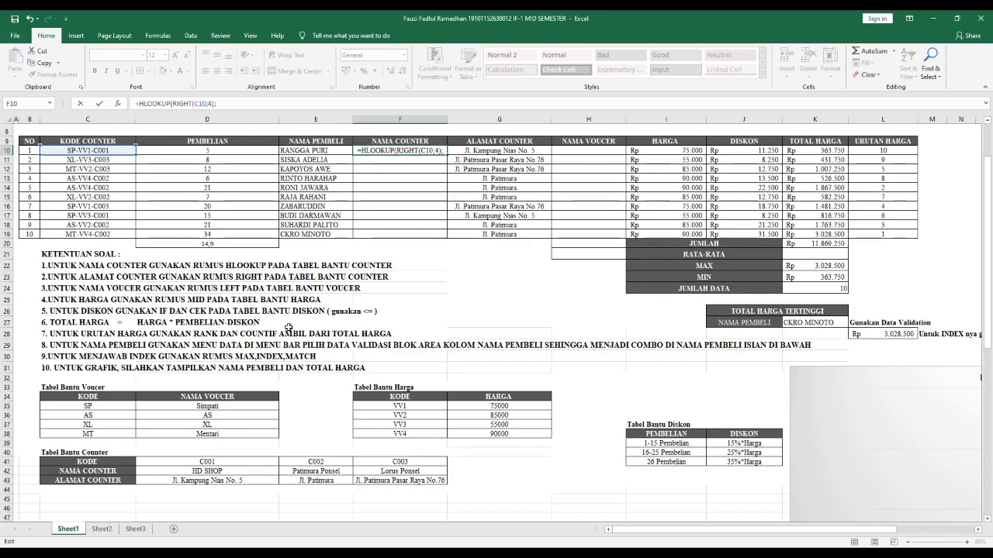
# Complete the F10 HLOOKUP formula with the Tabel Bantu Counter range $C$41:F43, row index 2 and match type 0
pyautogui.write('$C')
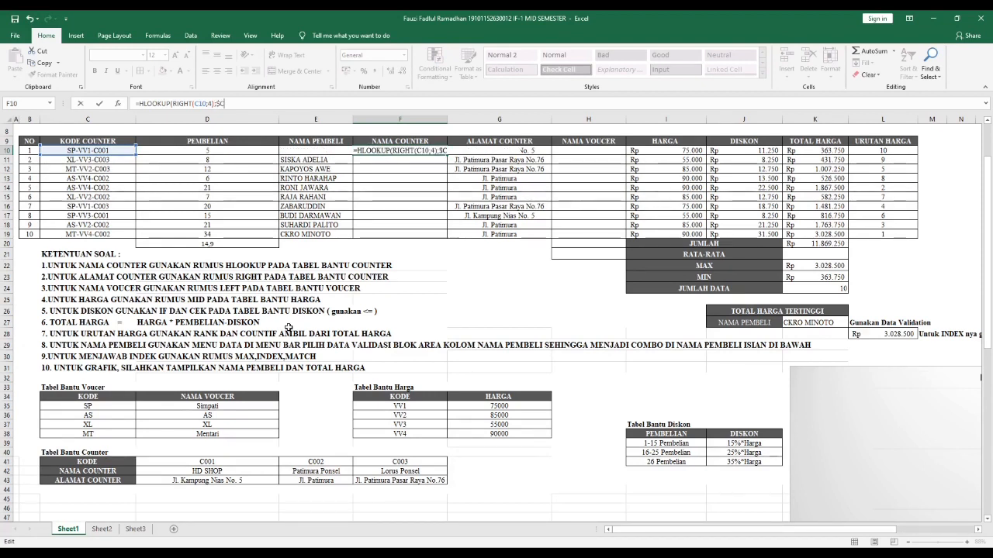
pyautogui.write('$41')
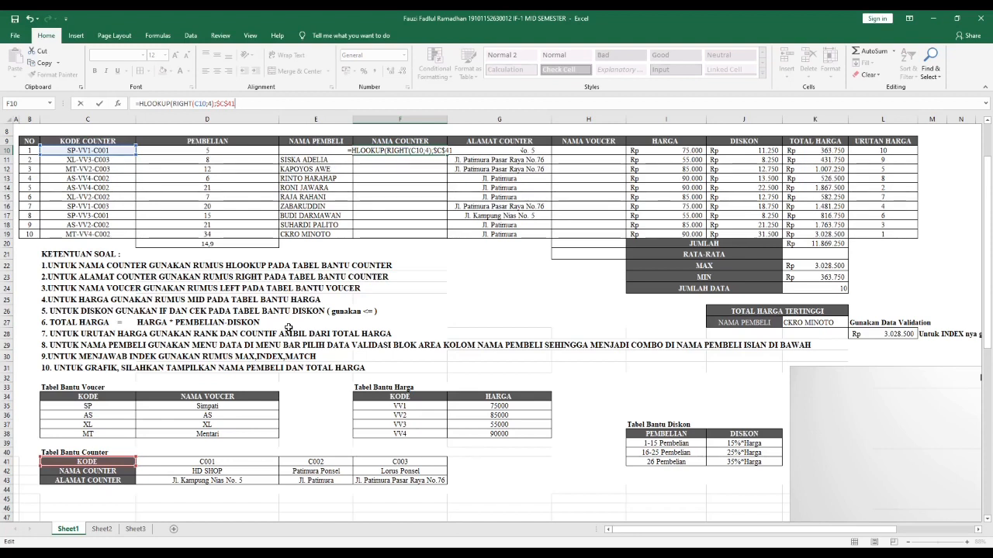
pyautogui.write(';')
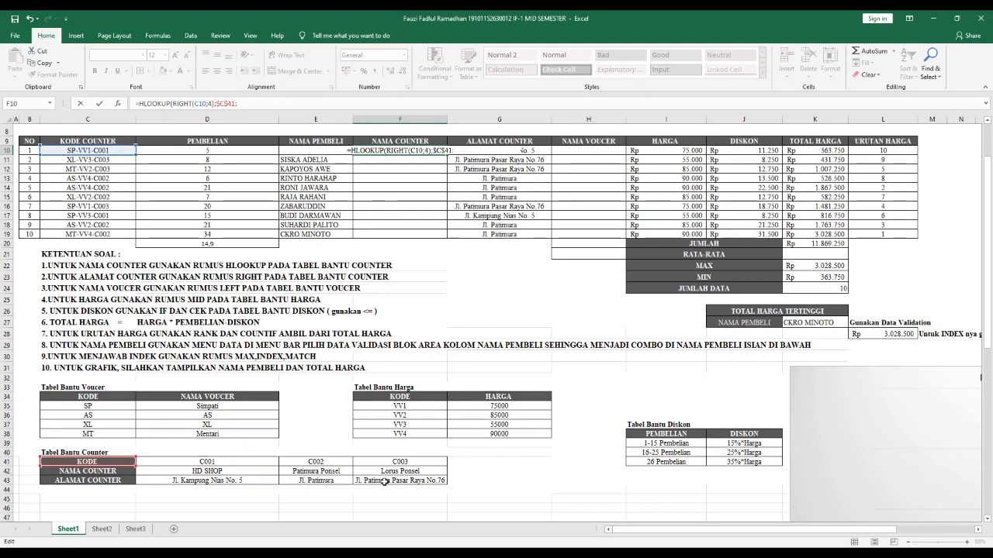
pyautogui.write(':')
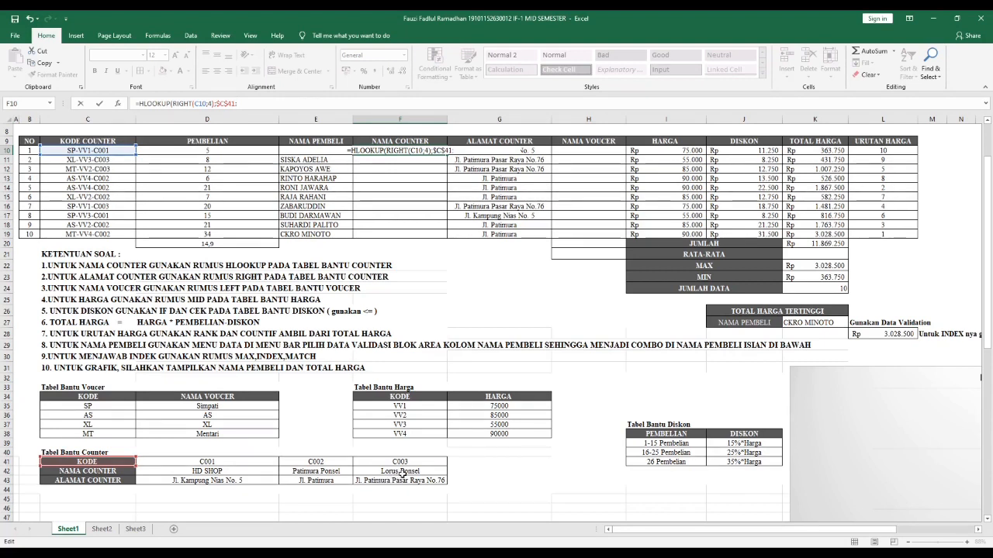
pyautogui.write('F')
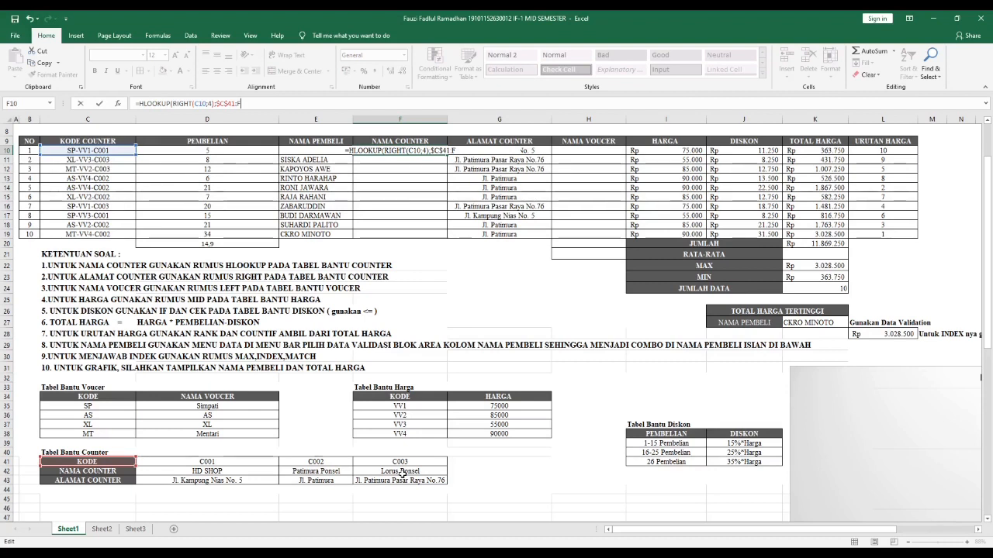
pyautogui.write('43')
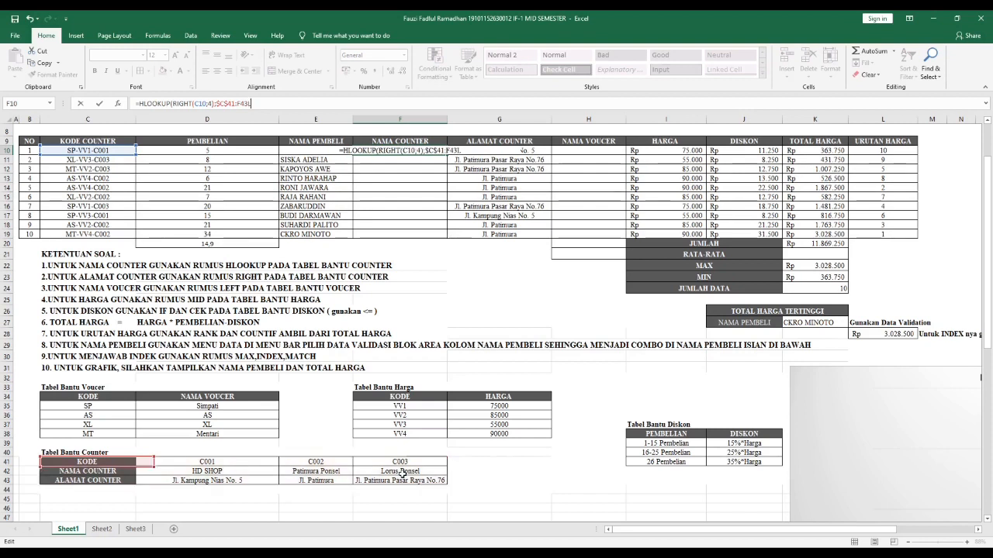
pyautogui.write(';')
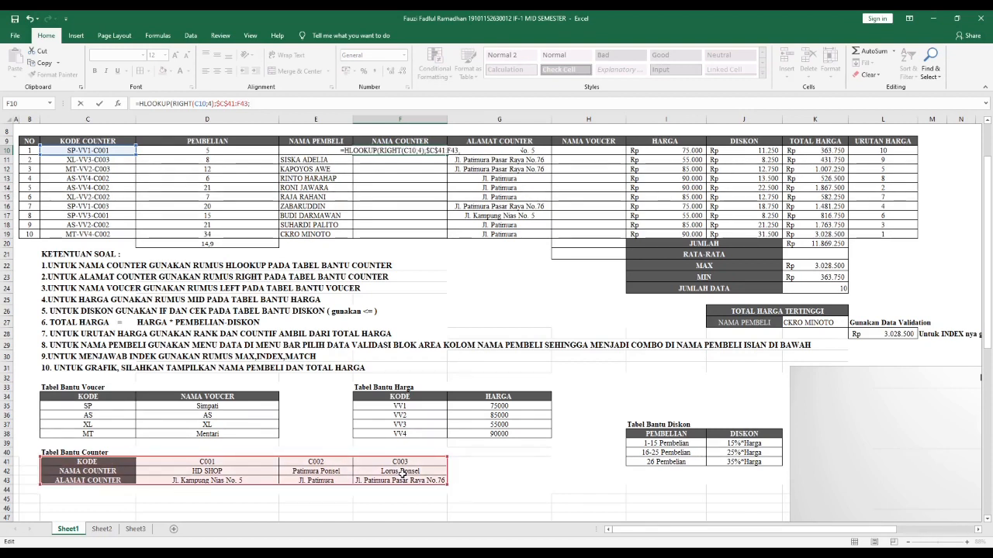
pyautogui.write('2;0')
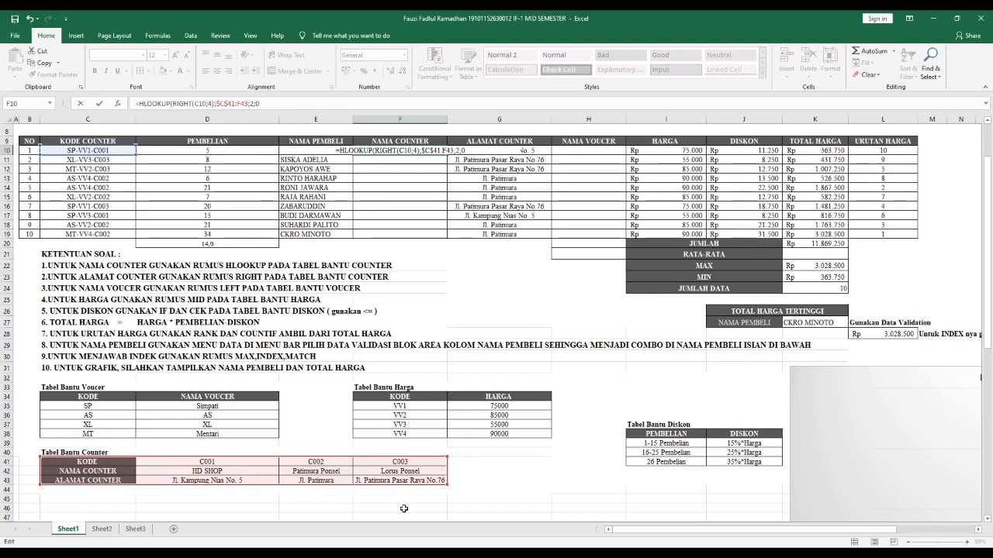
pyautogui.write(')')
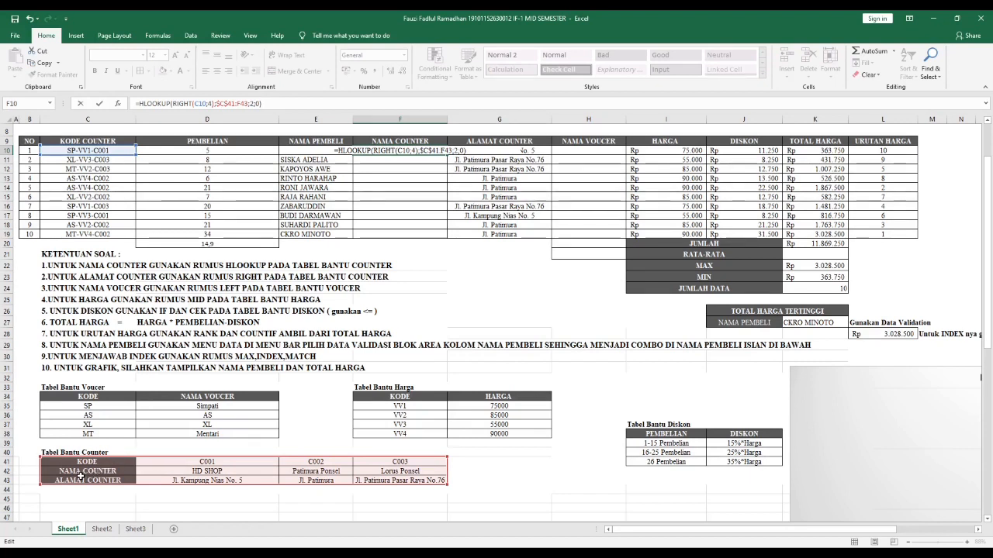
pyautogui.press('Return')
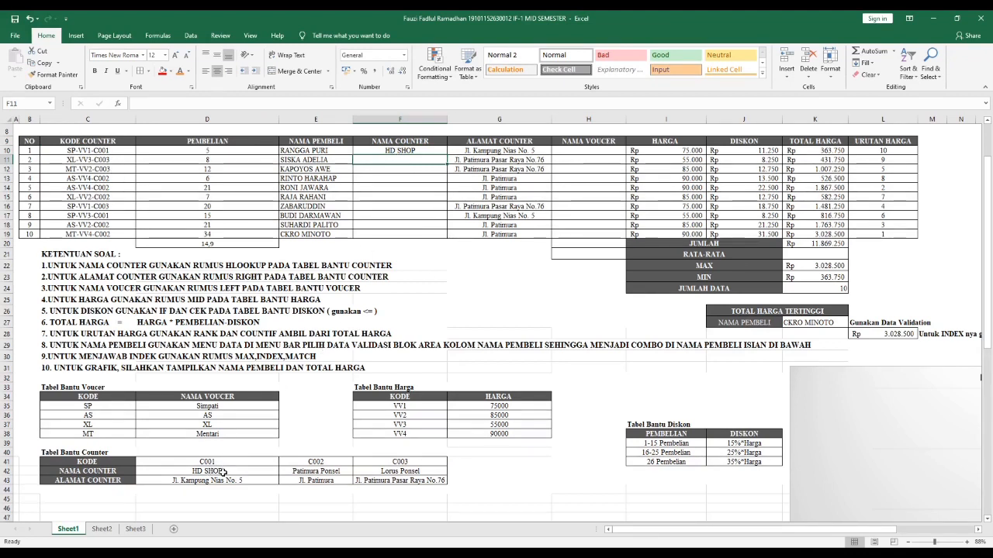
# Copy the F10 HLOOKUP formula down the NAMA COUNTER column through F19
pyautogui.click(410, 149)
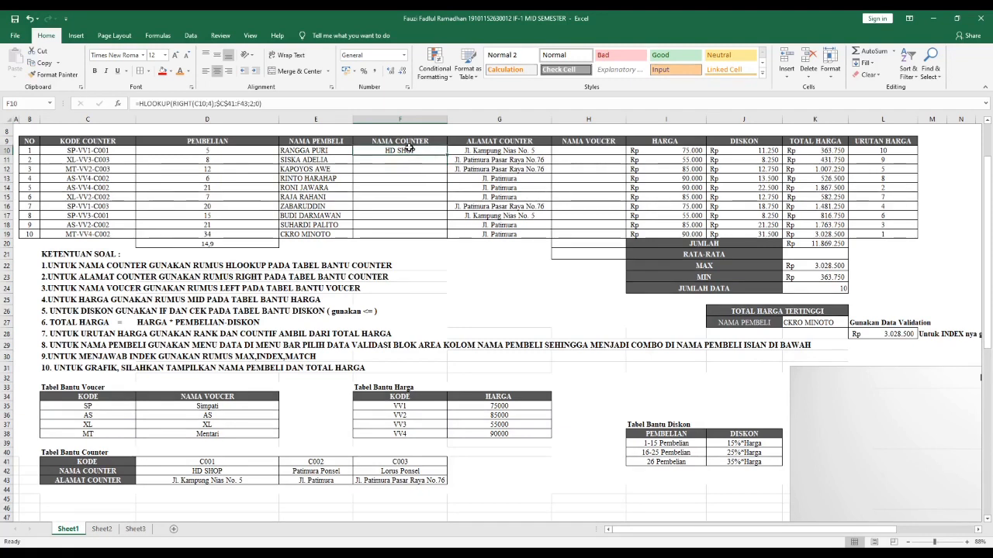
pyautogui.hotkey('ctrl', 'c')
pyautogui.hotkey('shift', 'Down')
pyautogui.hotkey('shift', 'Down')
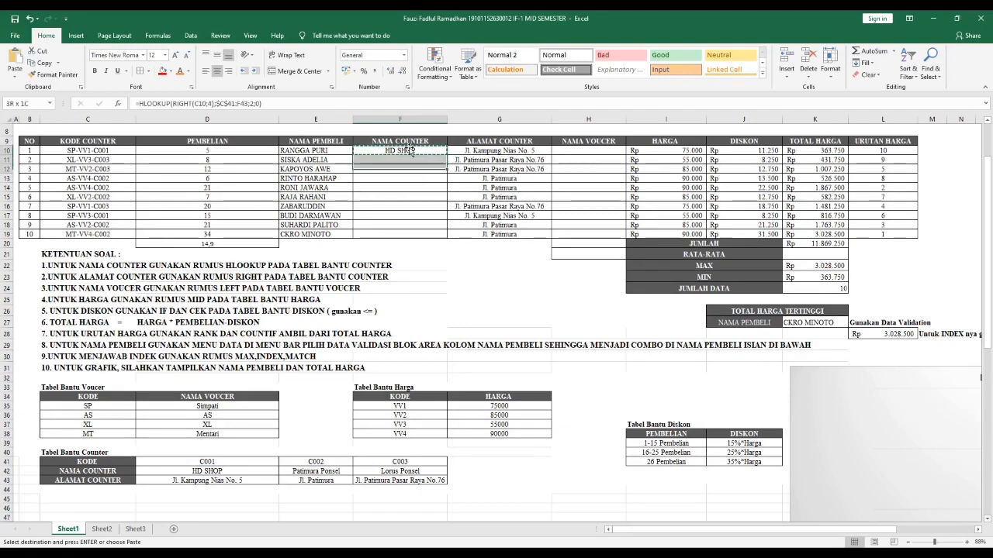
pyautogui.hotkey('shift', 'Down')
pyautogui.hotkey('shift', 'Down')
pyautogui.hotkey('shift', 'Down')
pyautogui.hotkey('shift', 'Down')
pyautogui.hotkey('shift', 'Down')
pyautogui.hotkey('shift', 'Down')
pyautogui.hotkey('shift', 'Down')
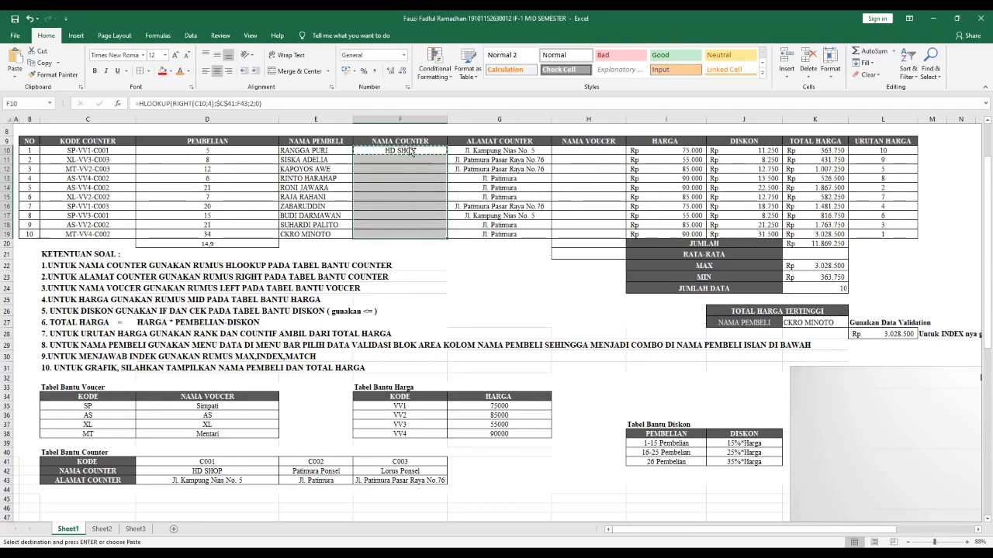
pyautogui.press('Return')
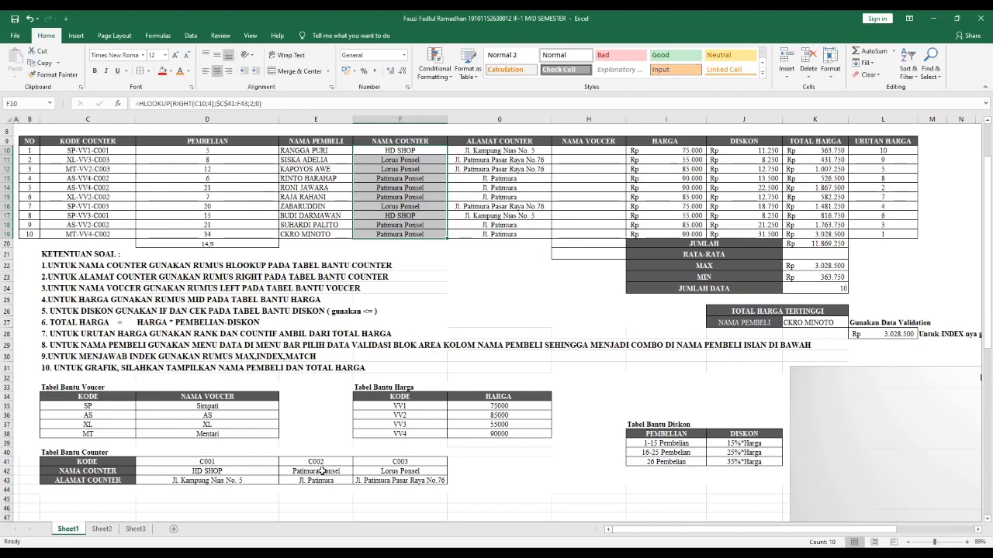
# Start the NAMA VOUCER formula in H10 with =VLOOKUP(LEFT(C10;2); to look up the first two characters of the counter code
pyautogui.click(575, 150)
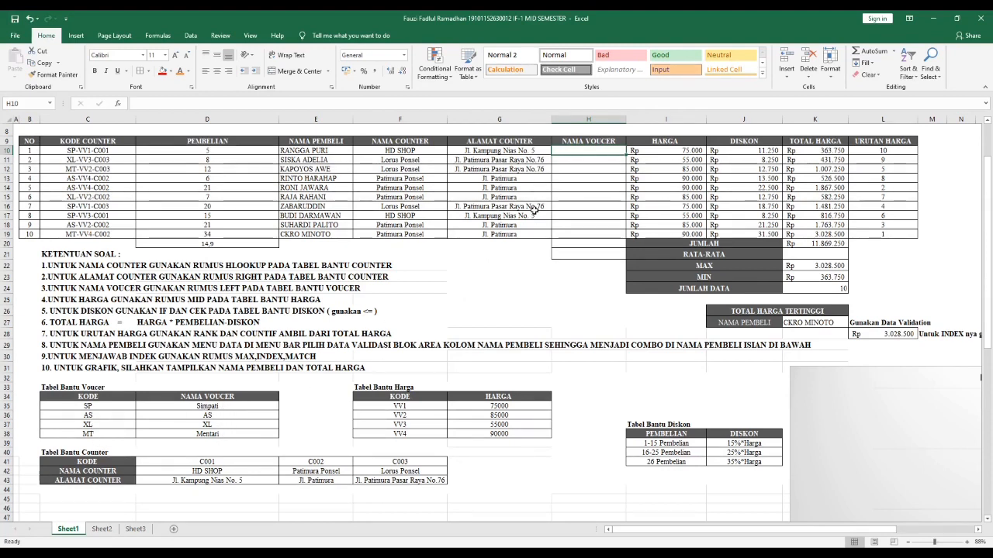
pyautogui.write('=VL')
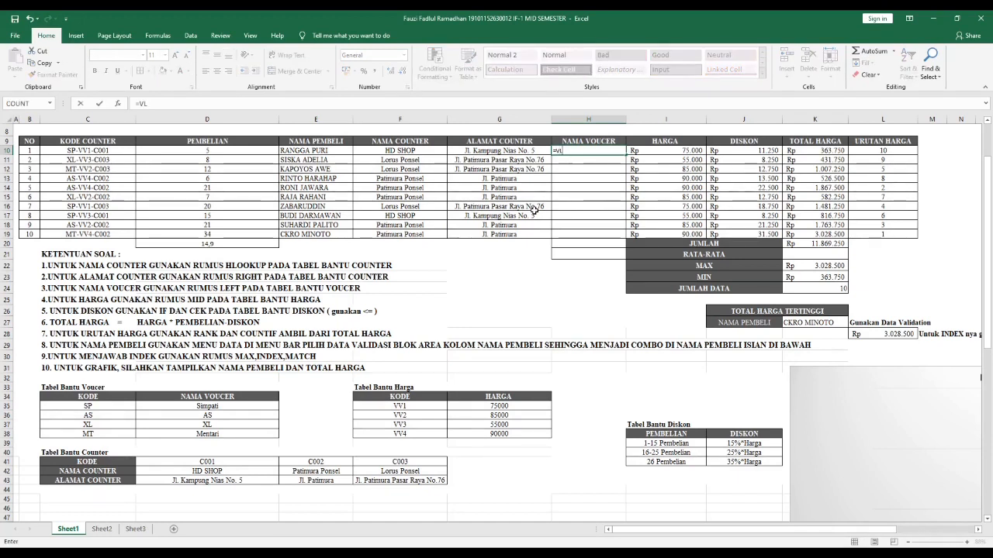
pyautogui.write('OOKUP(')
pyautogui.write('LEFT(')
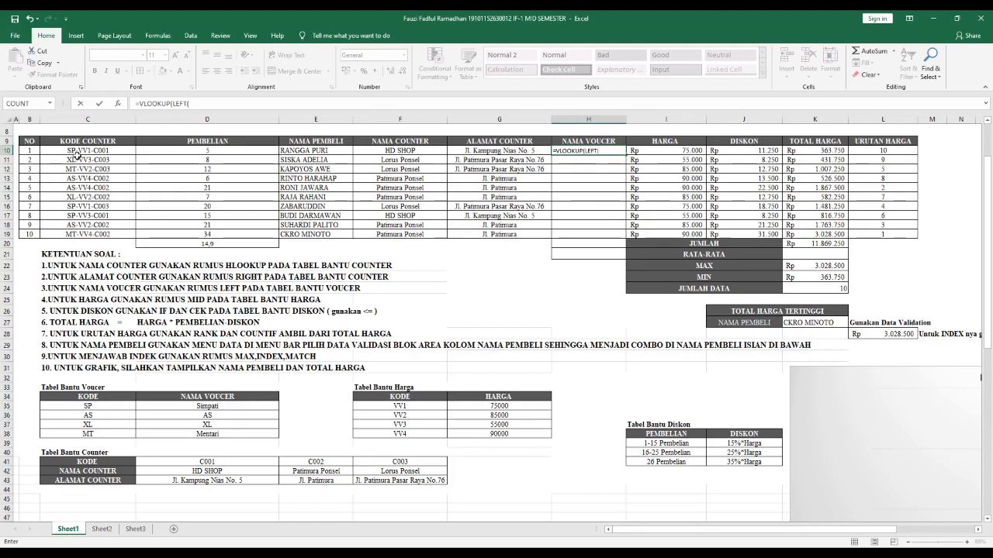
pyautogui.click(78, 154)
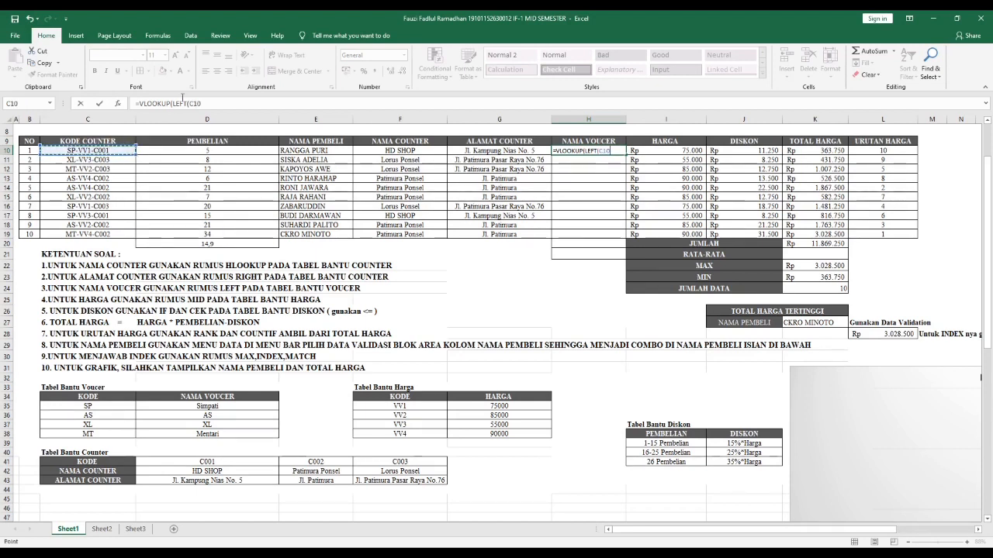
pyautogui.write(';')
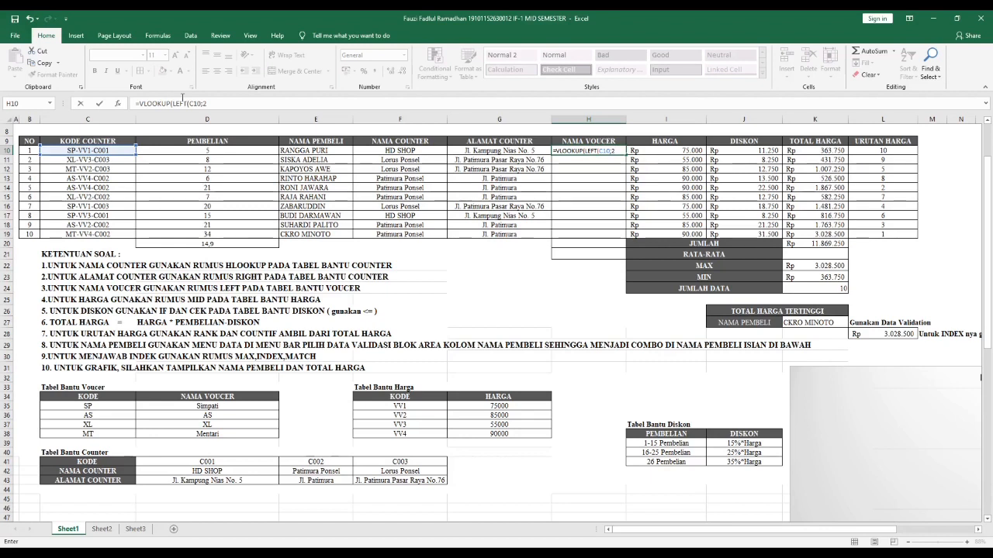
pyautogui.write('2);')
# Complete the H10 VLOOKUP formula with the absolute Tabel Bantu Voucer range, ending it with $C$34:$D$38;2;)
pyautogui.click(73, 397)
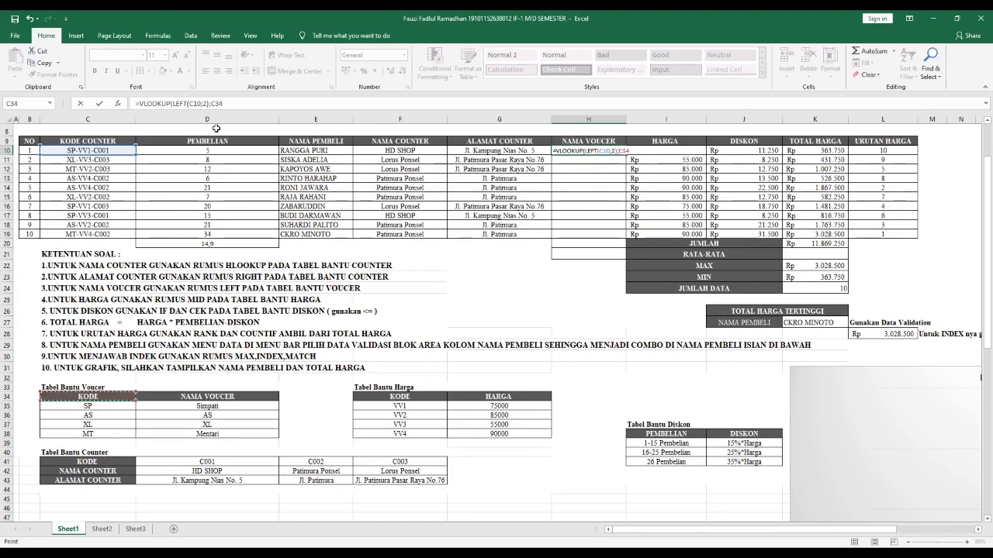
pyautogui.click(237, 102)
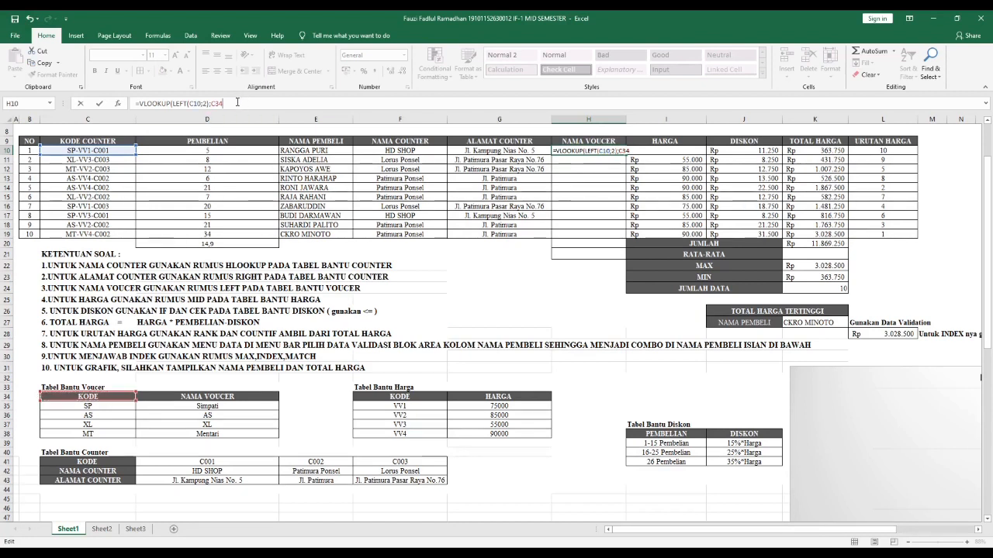
pyautogui.write('$')
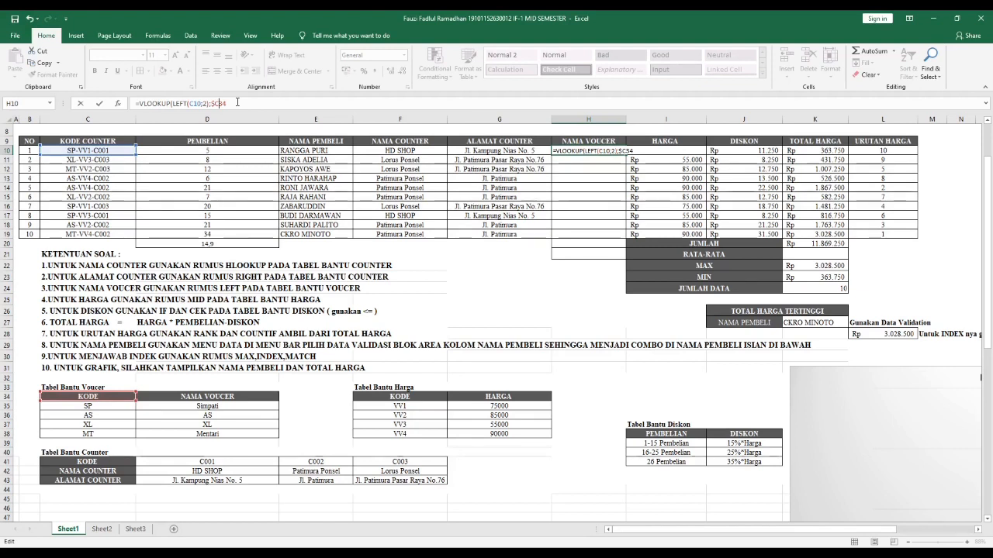
pyautogui.press('Right')
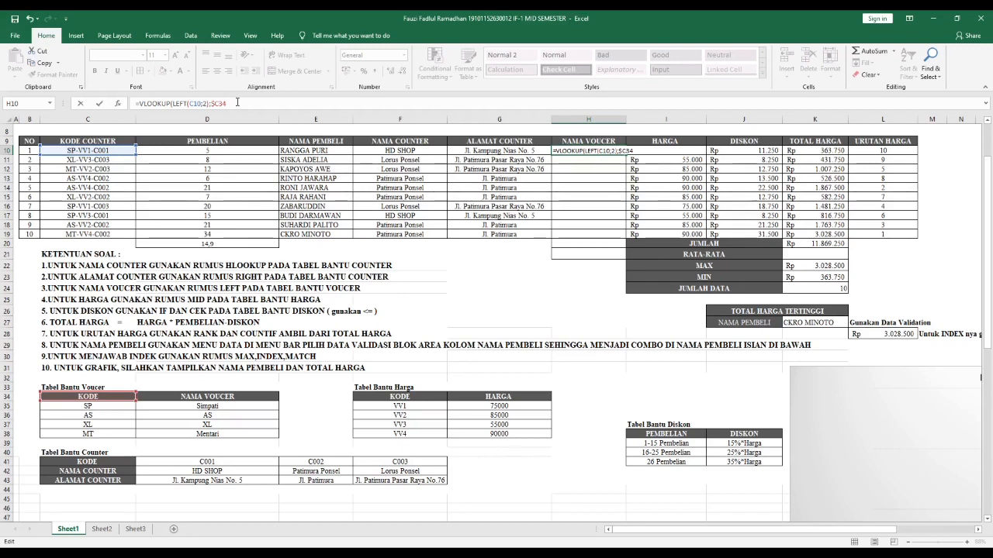
pyautogui.write('$34:$D$38')
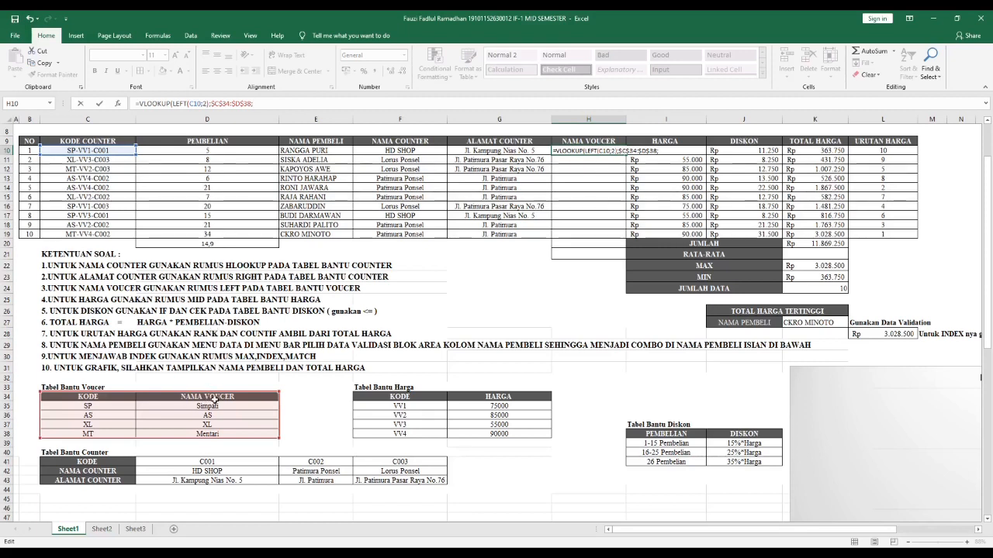
pyautogui.write('2;')
pyautogui.press('Return')
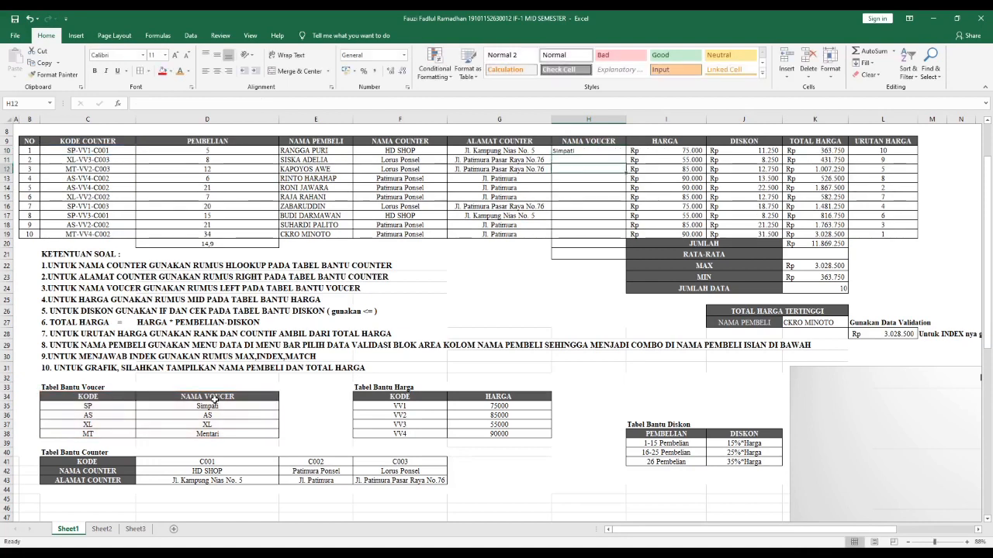
# Copy the H10 VLOOKUP formula down the NAMA VOUCER column through H19
pyautogui.press('Up')
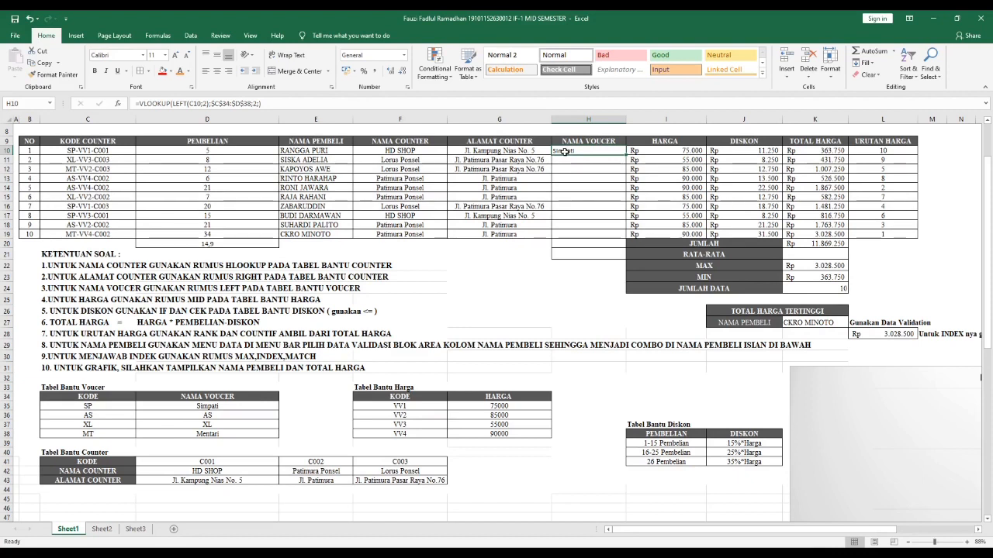
pyautogui.hotkey('ctrl', 'c')
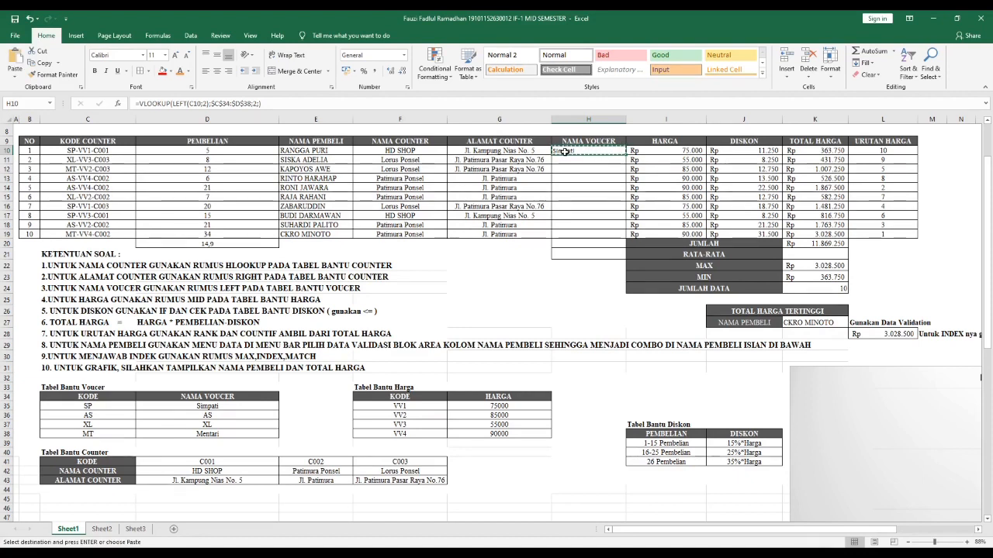
pyautogui.hotkey('shift', 'Down')
pyautogui.hotkey('shift', 'Down')
pyautogui.hotkey('shift', 'Down')
pyautogui.hotkey('shift', 'Down')
pyautogui.hotkey('shift', 'Down')
pyautogui.hotkey('shift', 'Down')
pyautogui.hotkey('shift', 'Down')
pyautogui.hotkey('shift', 'Down')
pyautogui.hotkey('shift', 'Down')
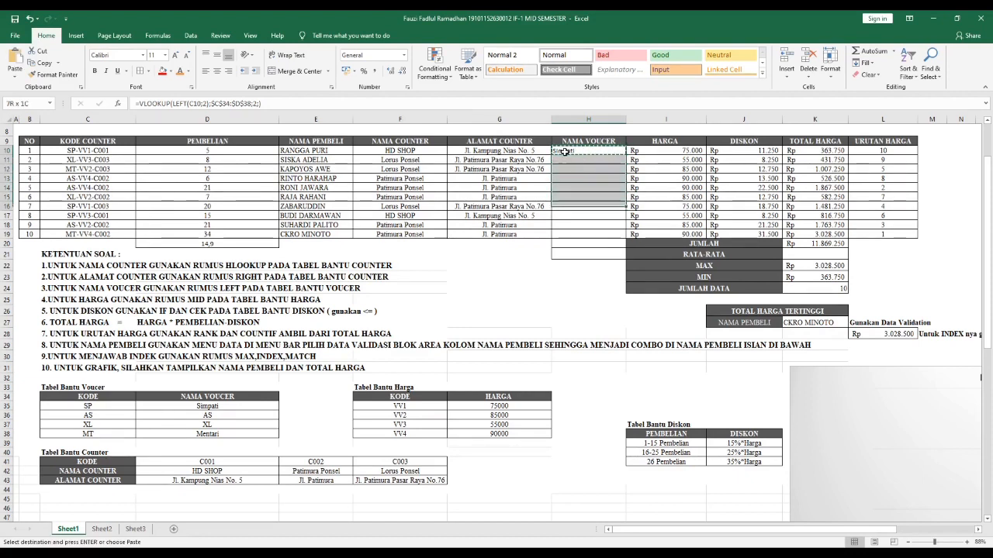
pyautogui.press('Return')
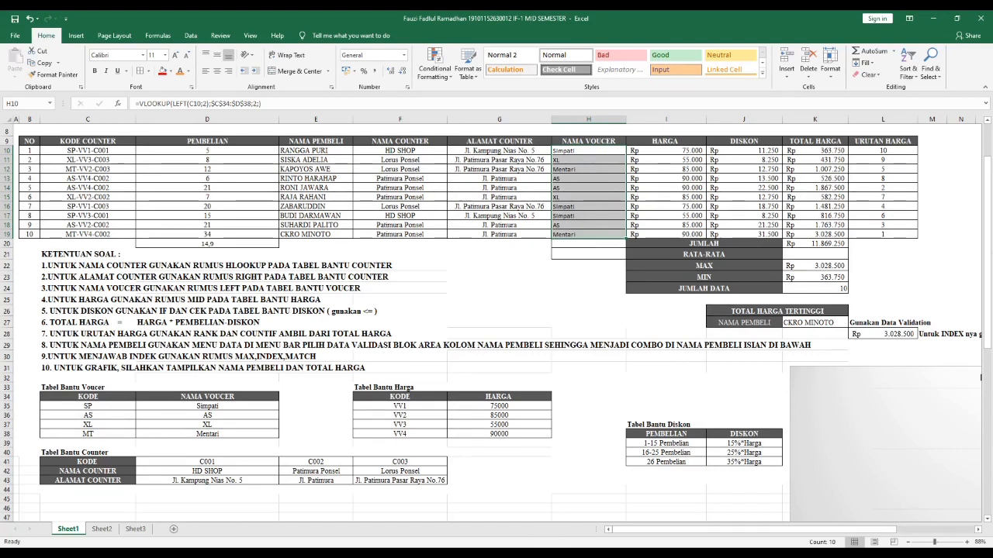
pyautogui.click(585, 459)
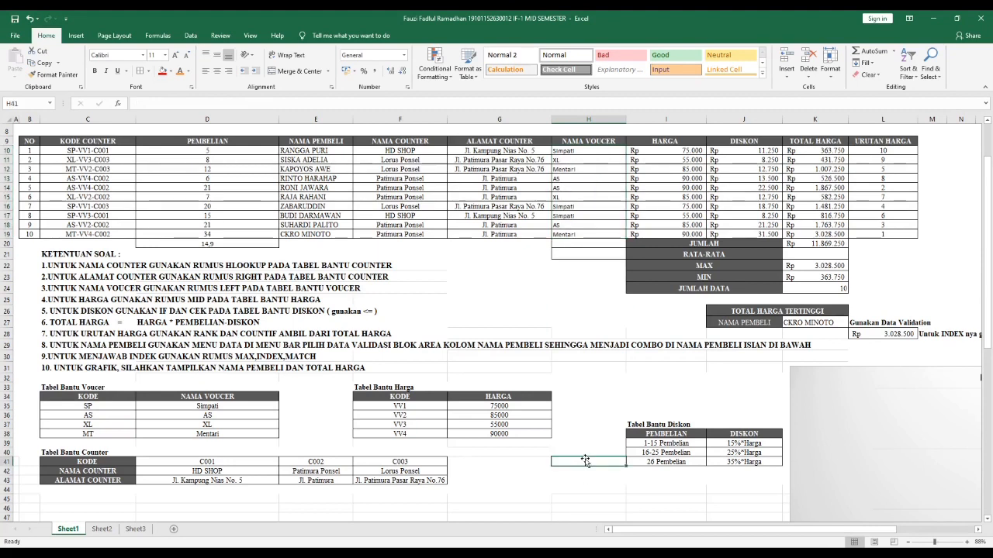